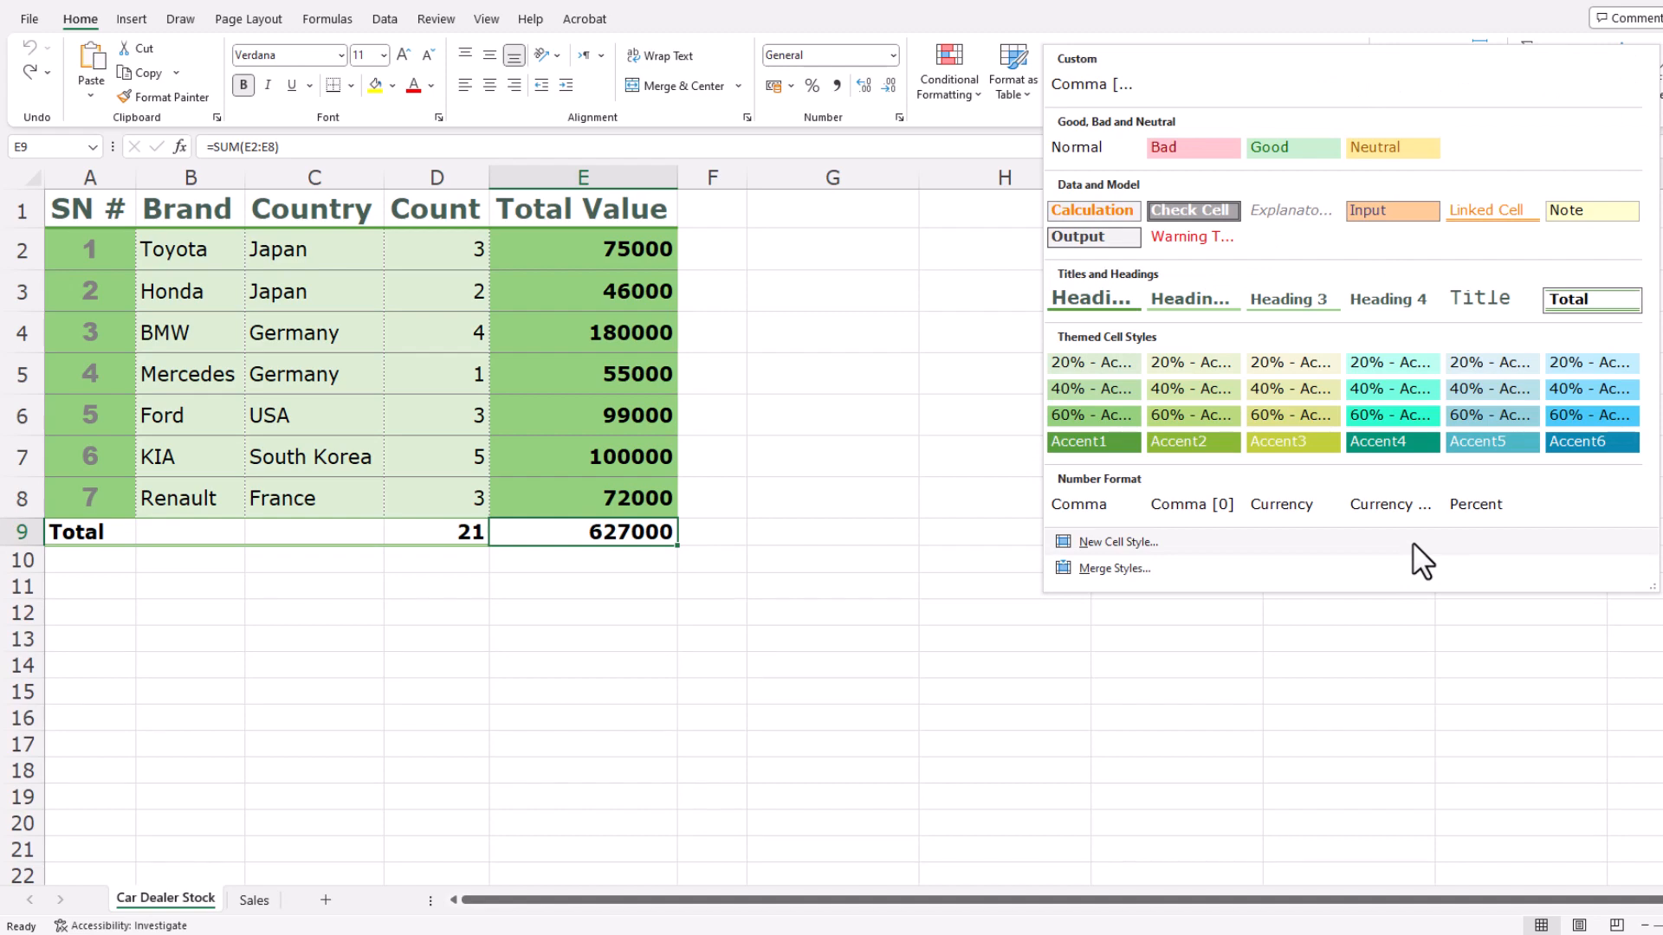
# Create a new cell style named MyStyle with a pale yellow-green background fill
pyautogui.click(1414, 544)
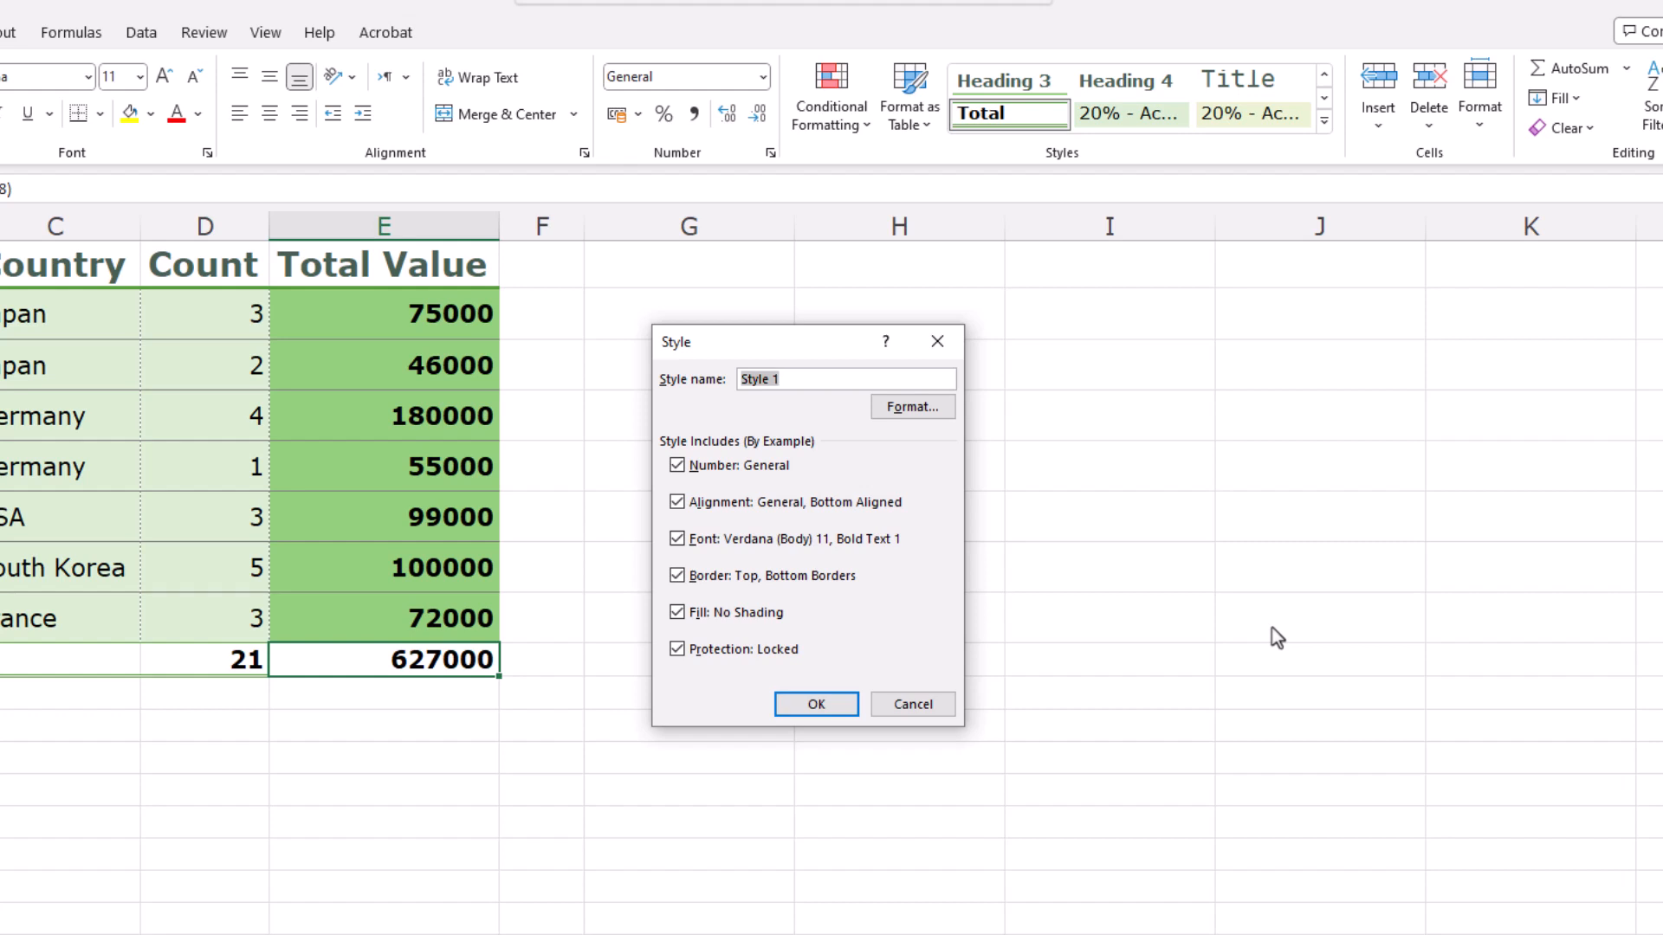
pyautogui.write('My')
pyautogui.click(913, 406)
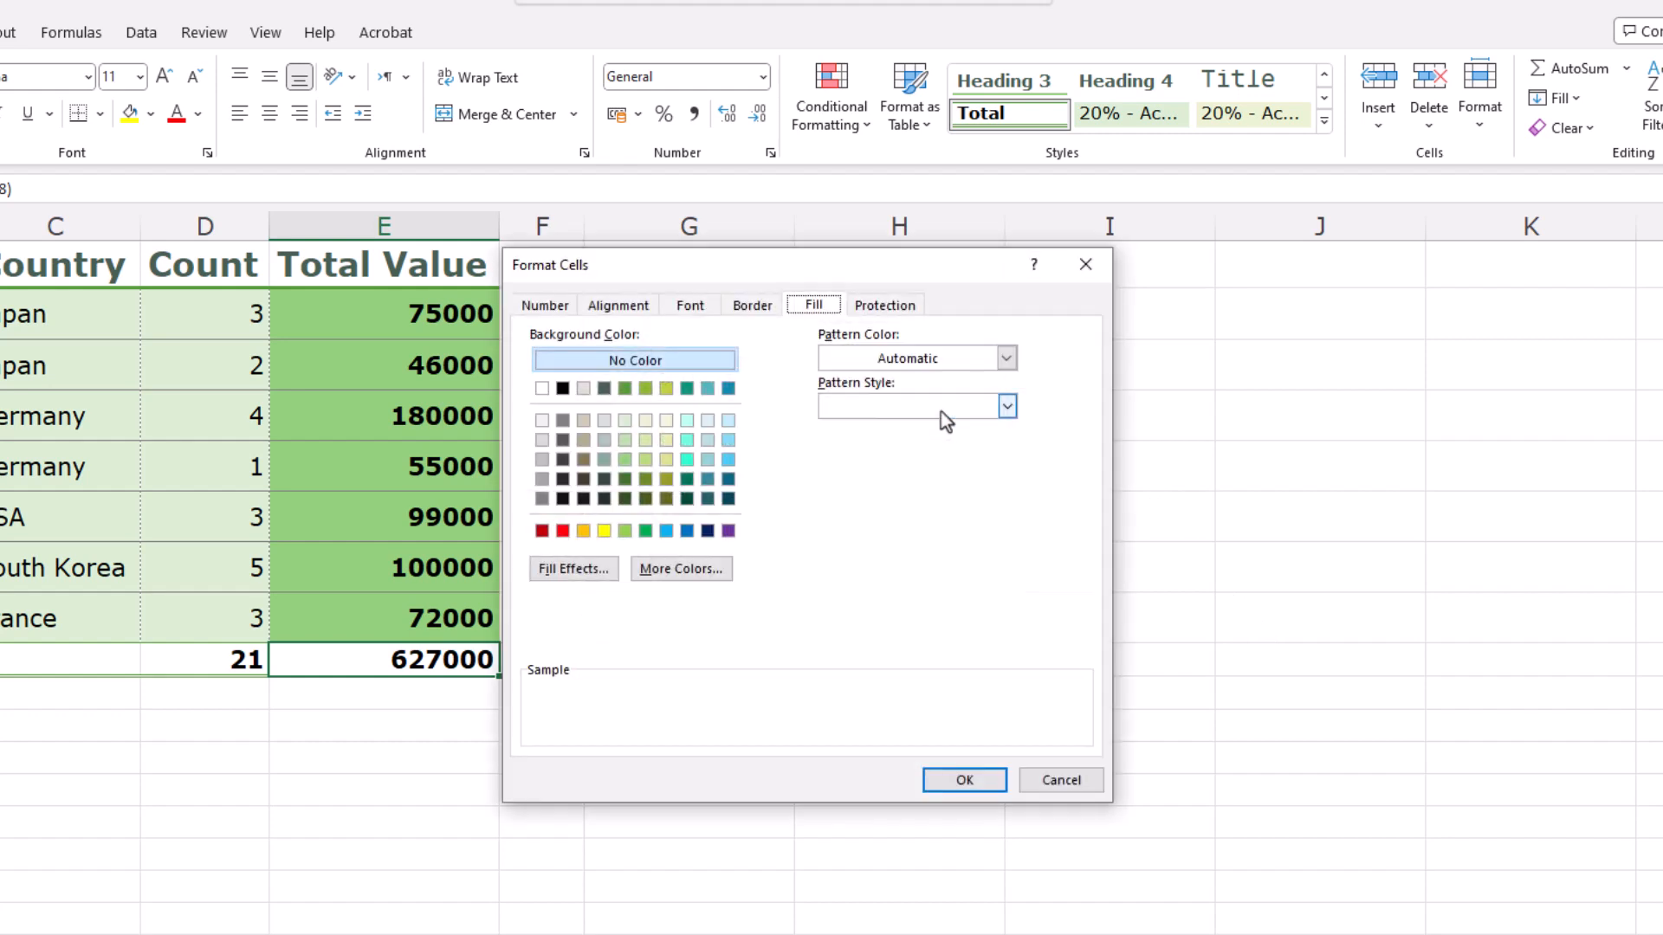
pyautogui.click(543, 305)
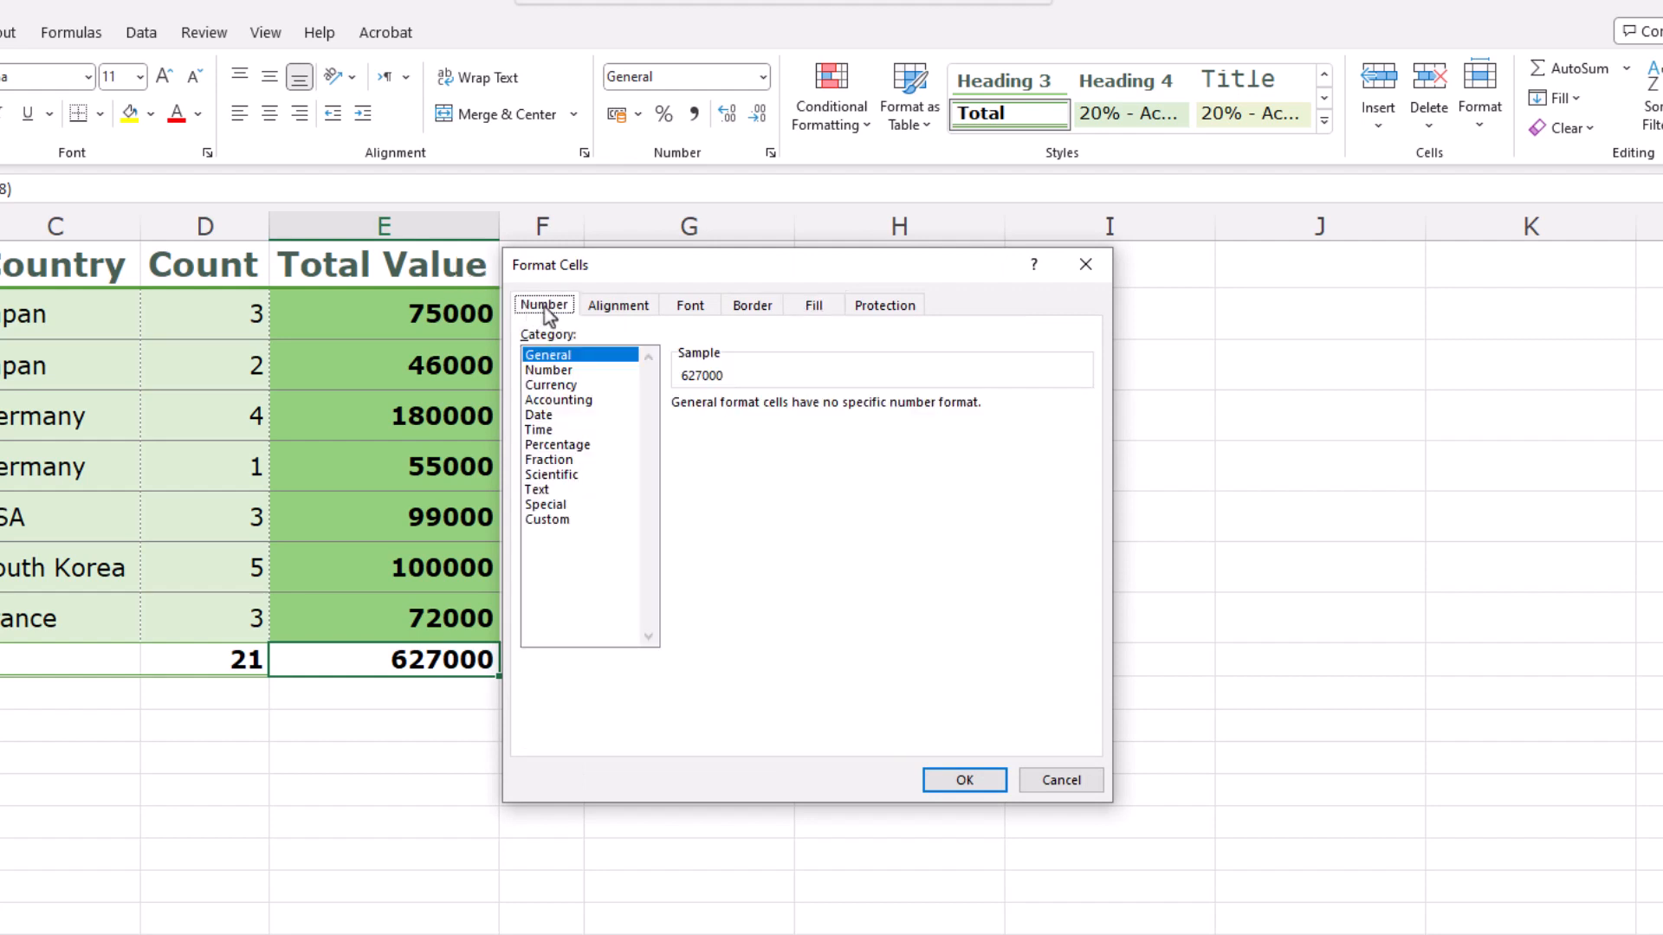
pyautogui.click(603, 308)
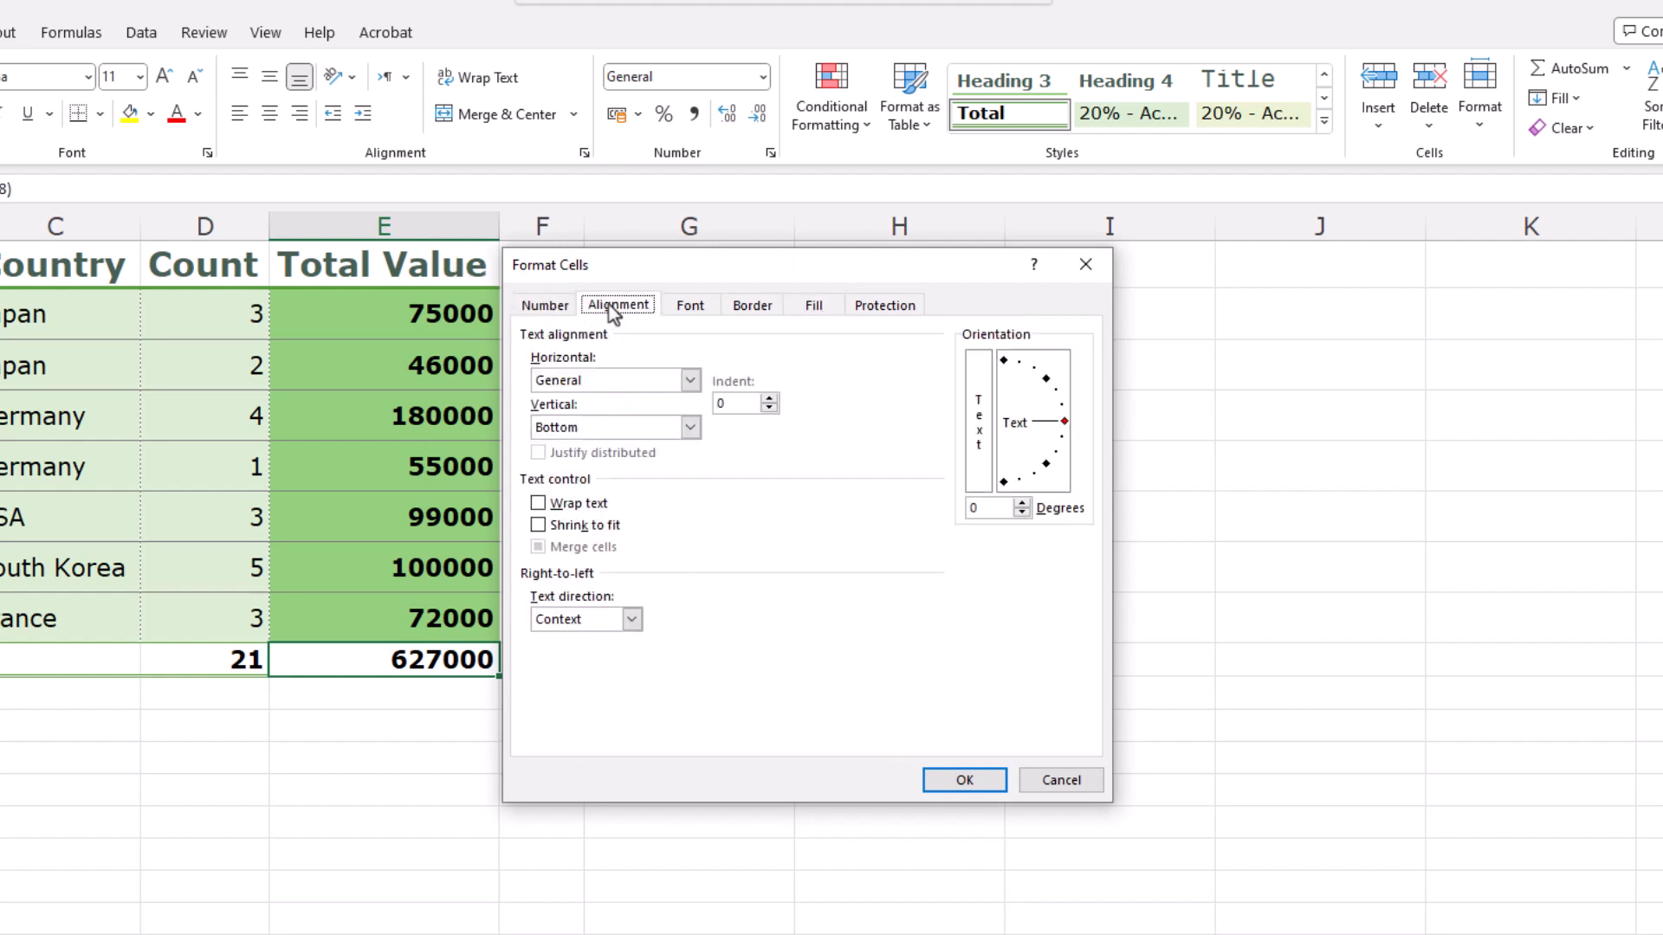
pyautogui.click(814, 312)
pyautogui.click(666, 439)
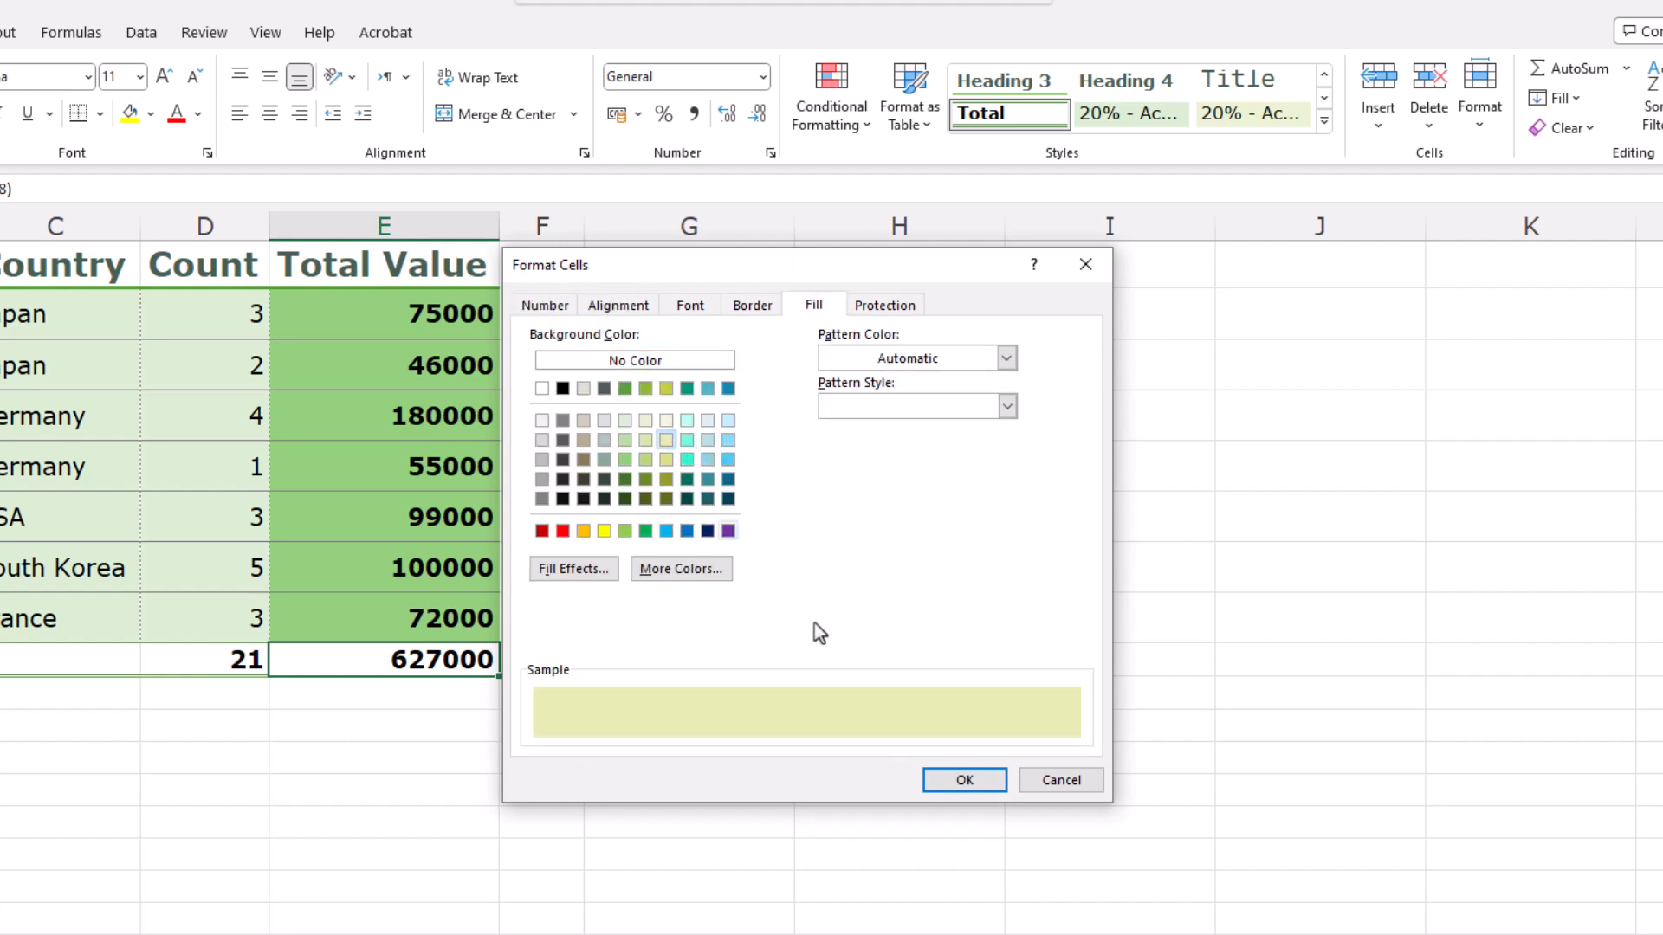
pyautogui.click(969, 781)
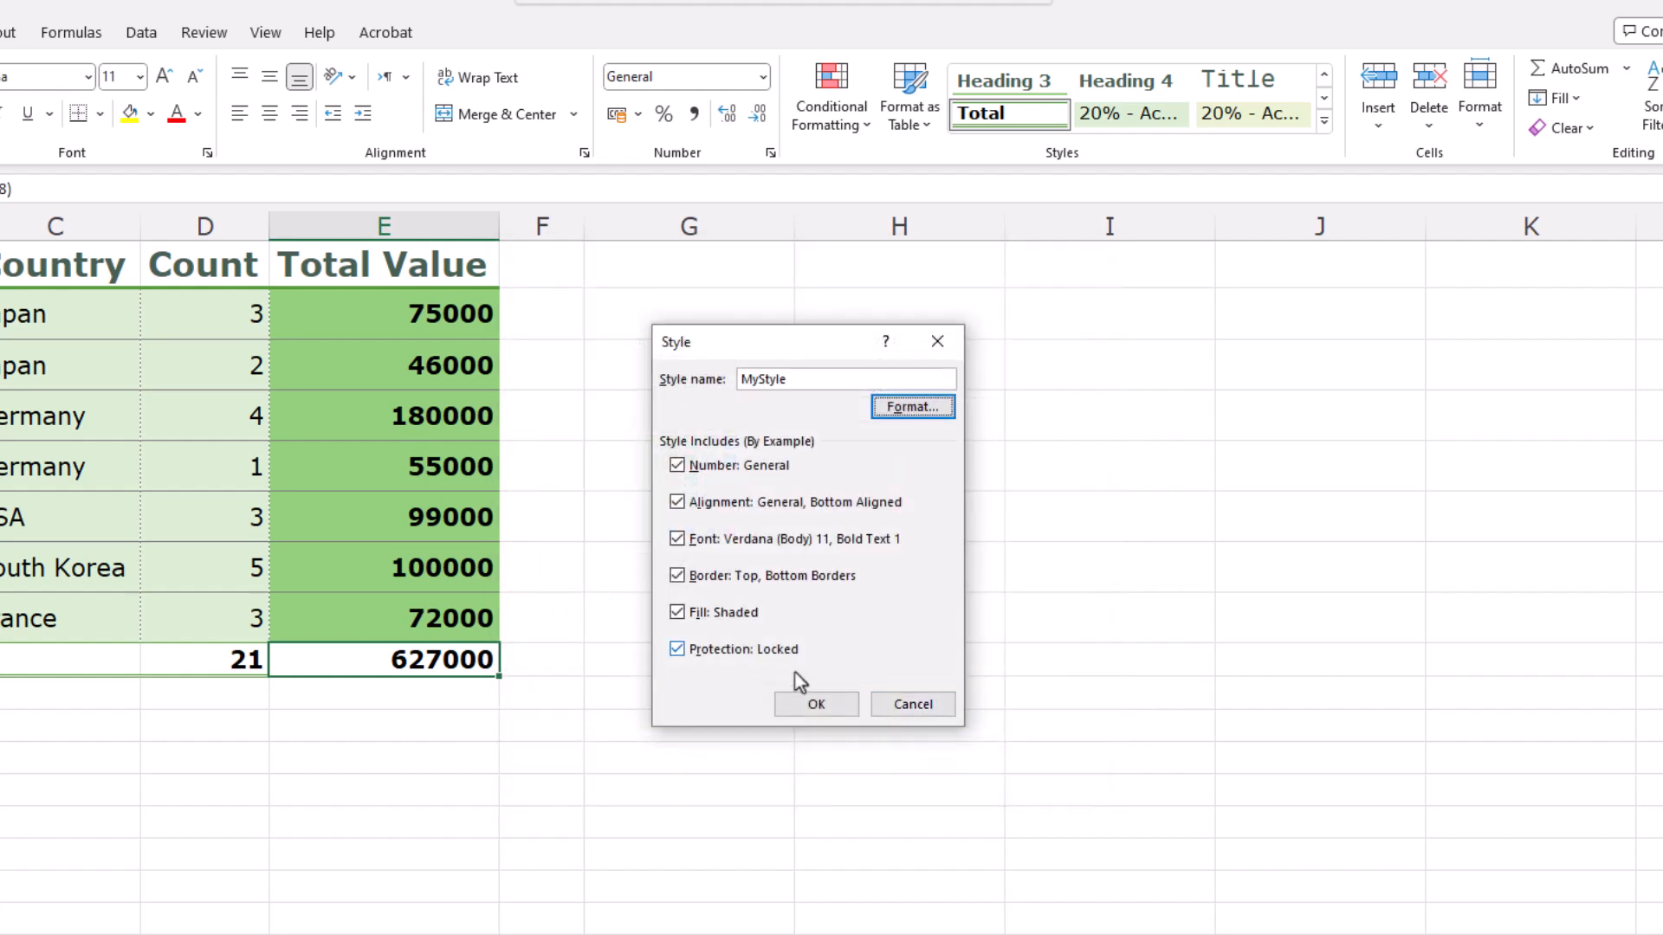
pyautogui.click(810, 706)
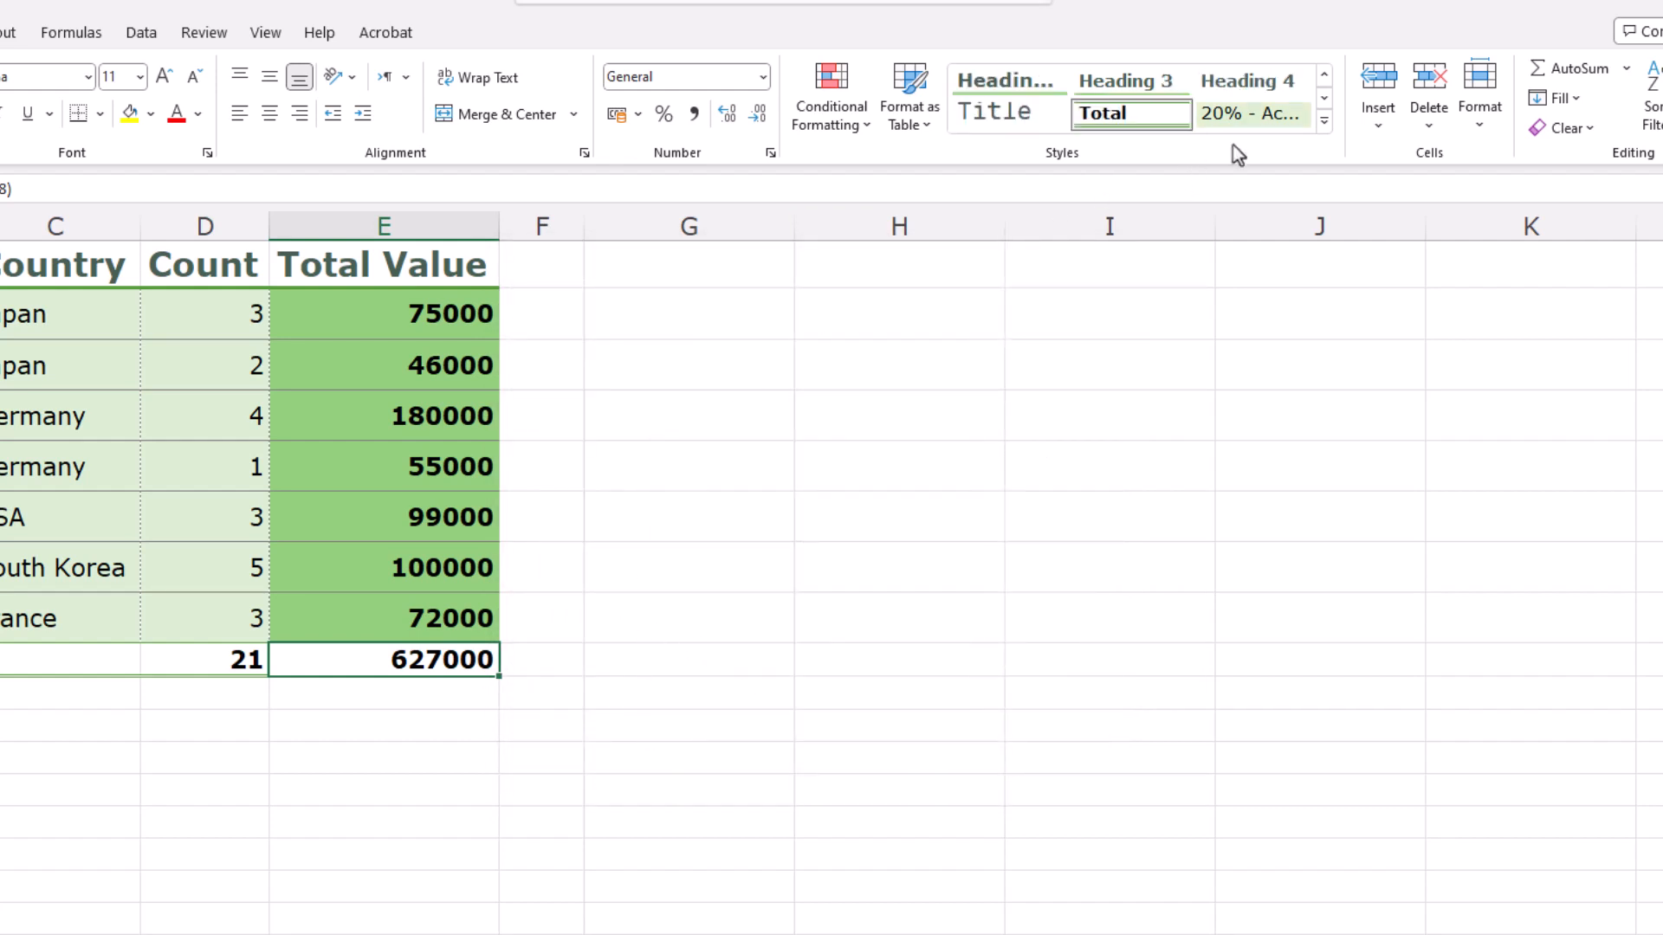
# Apply the custom MyStyle cell style to the total value in cell E9
pyautogui.click(1324, 122)
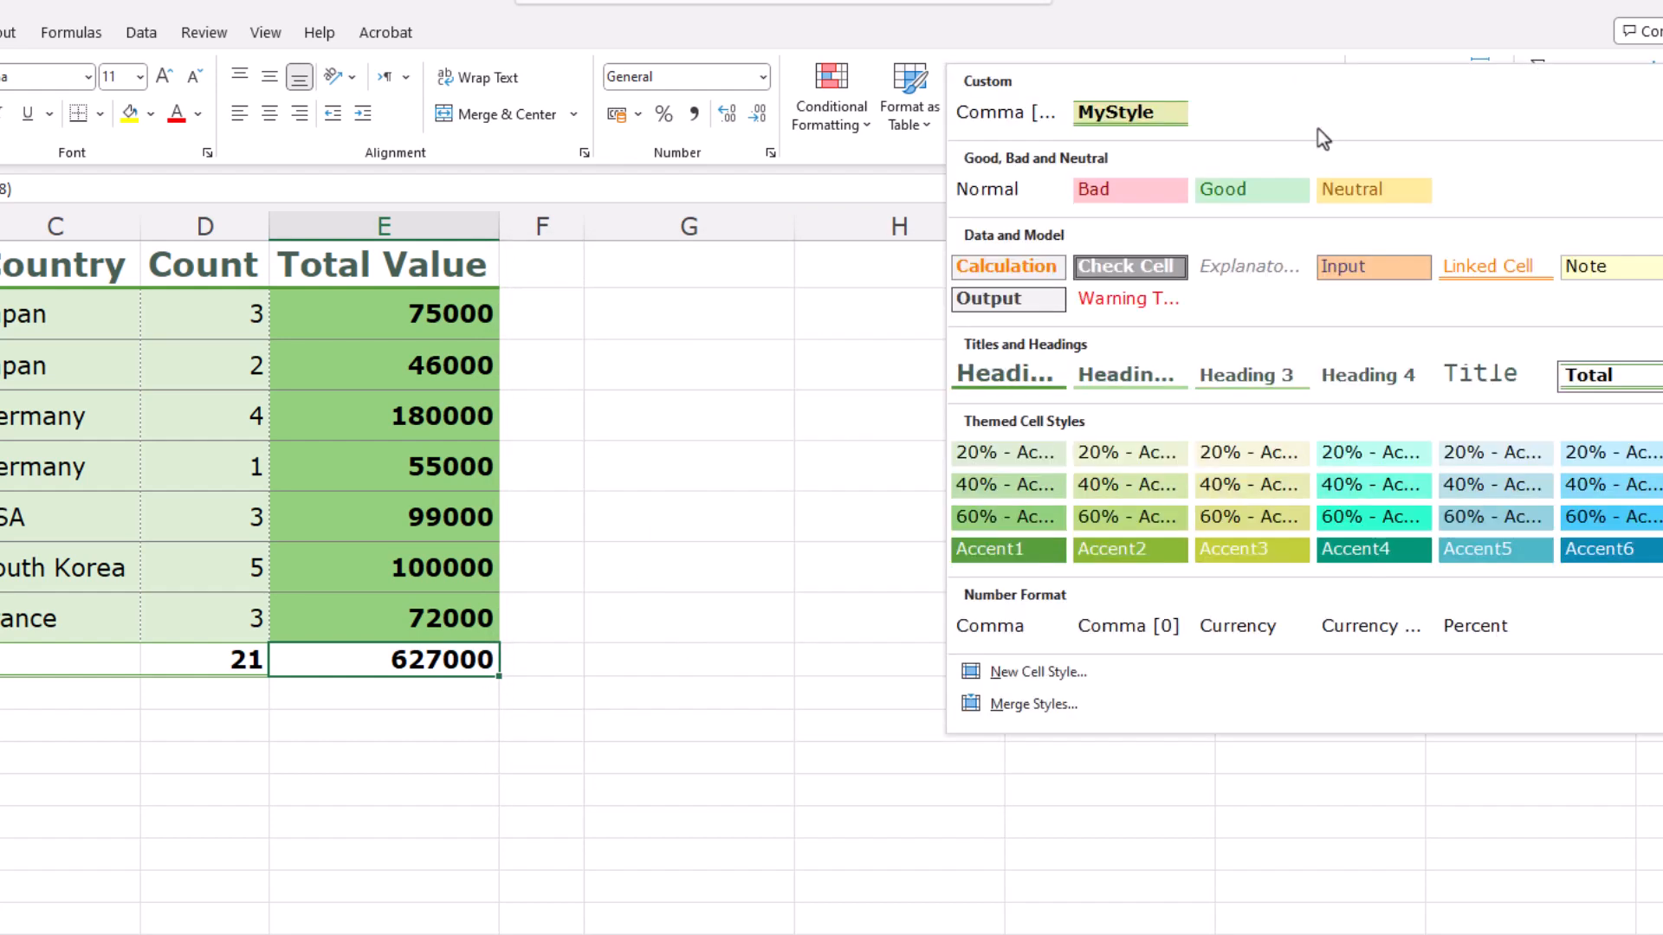
pyautogui.click(1138, 119)
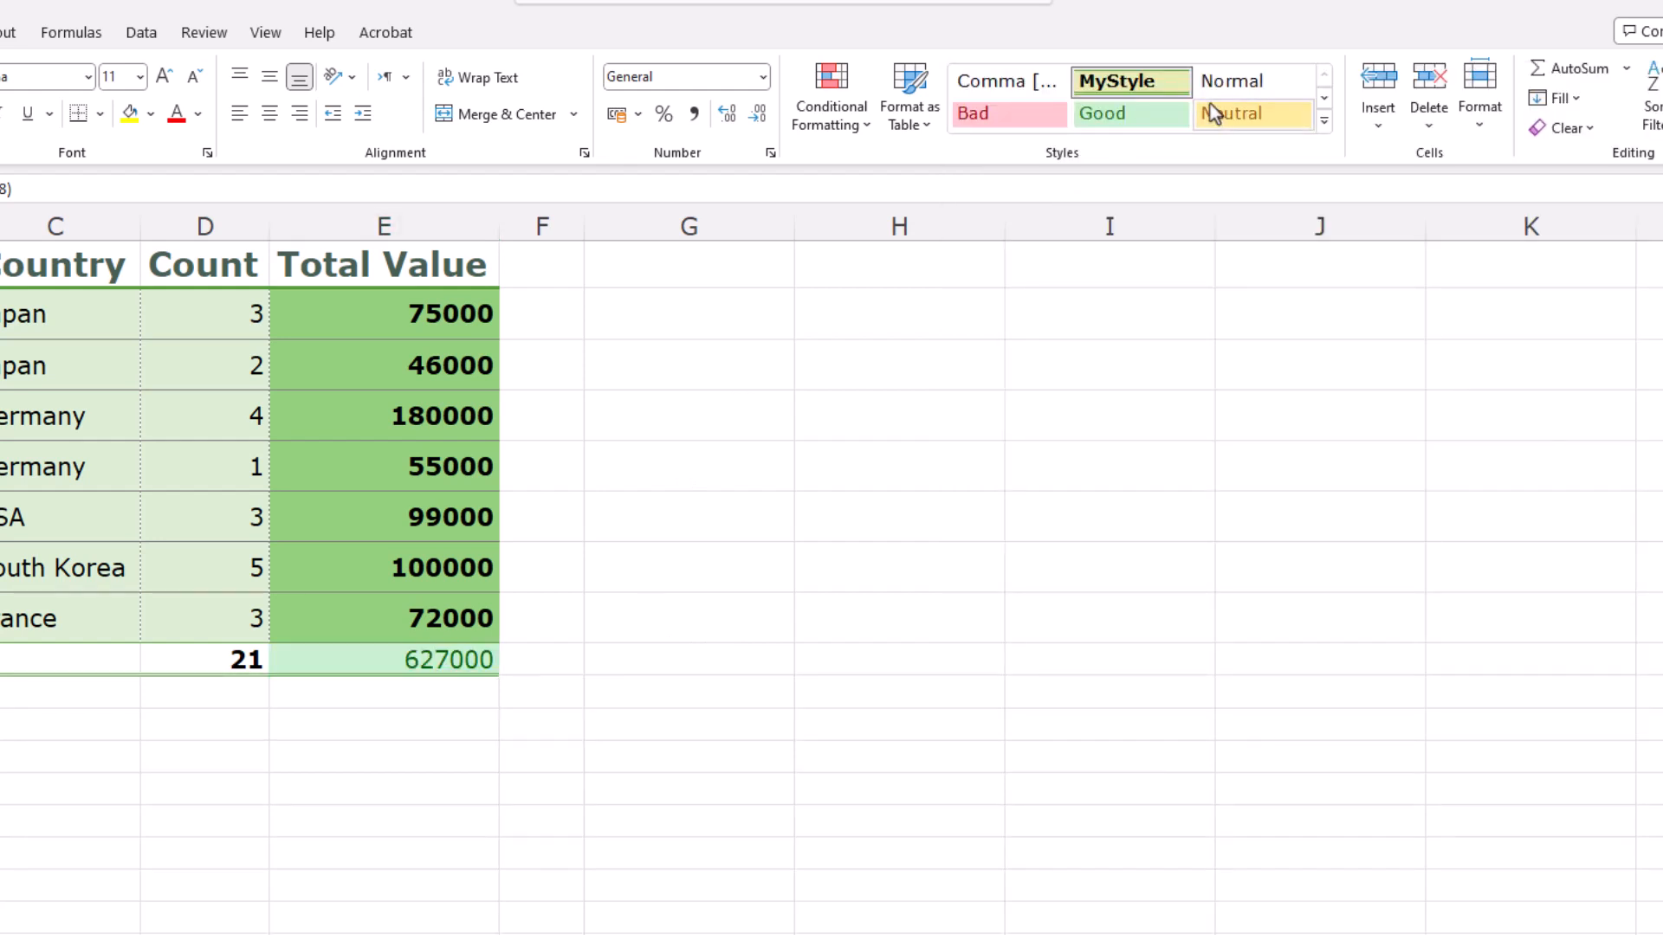
pyautogui.rightClick(1148, 91)
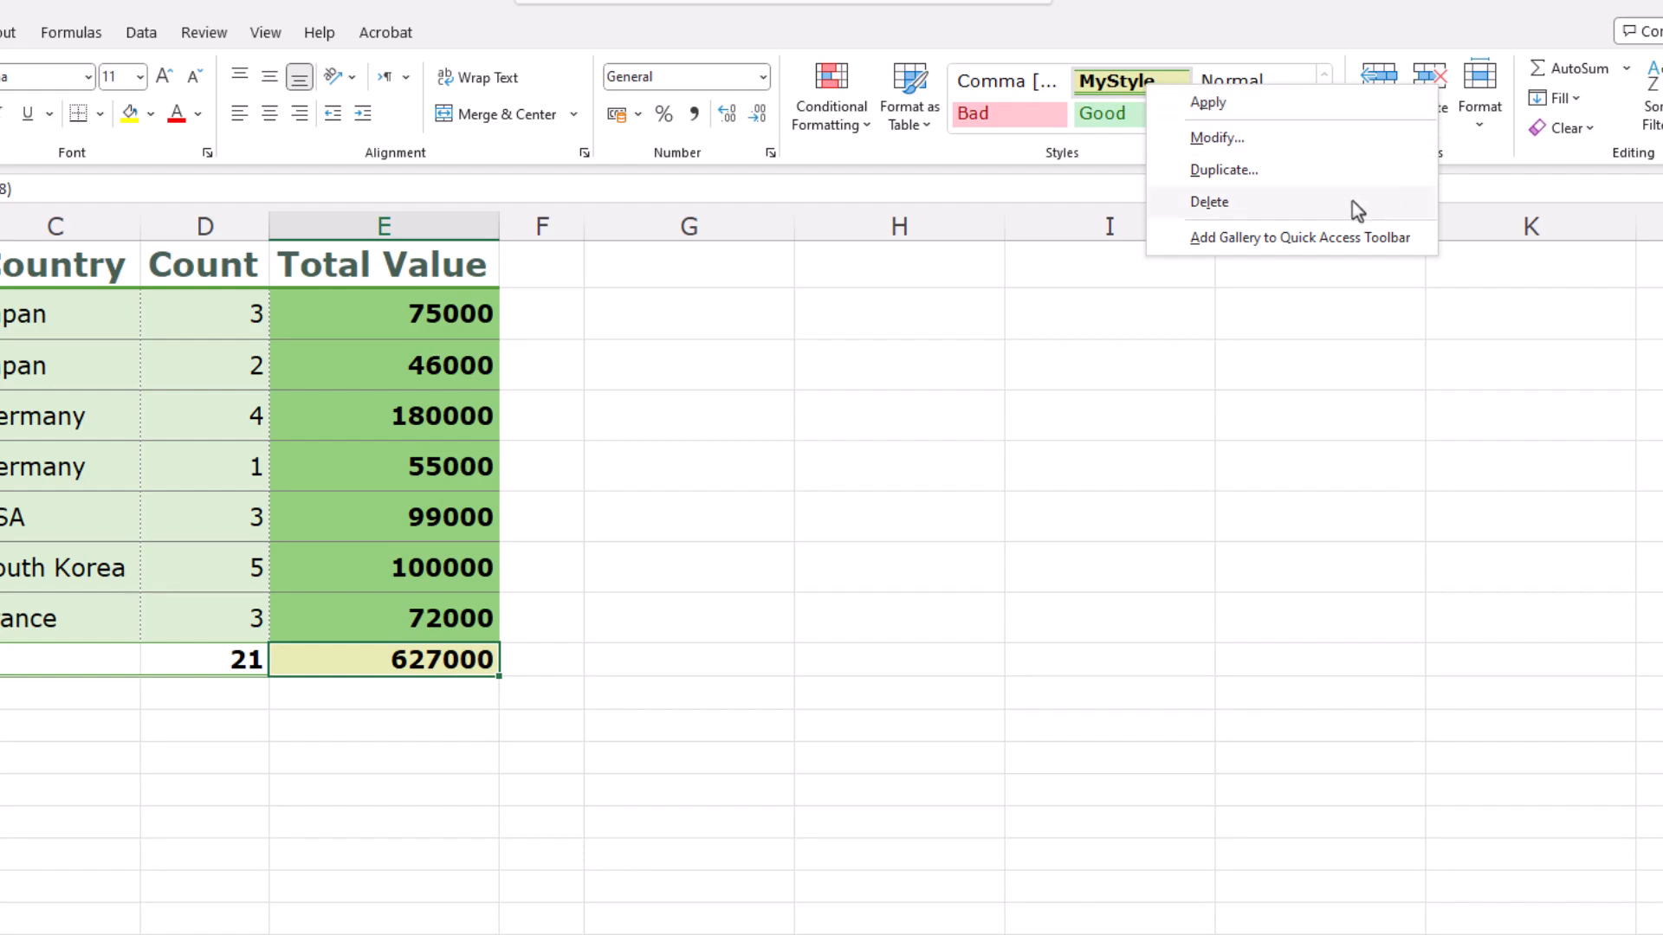
pyautogui.click(951, 355)
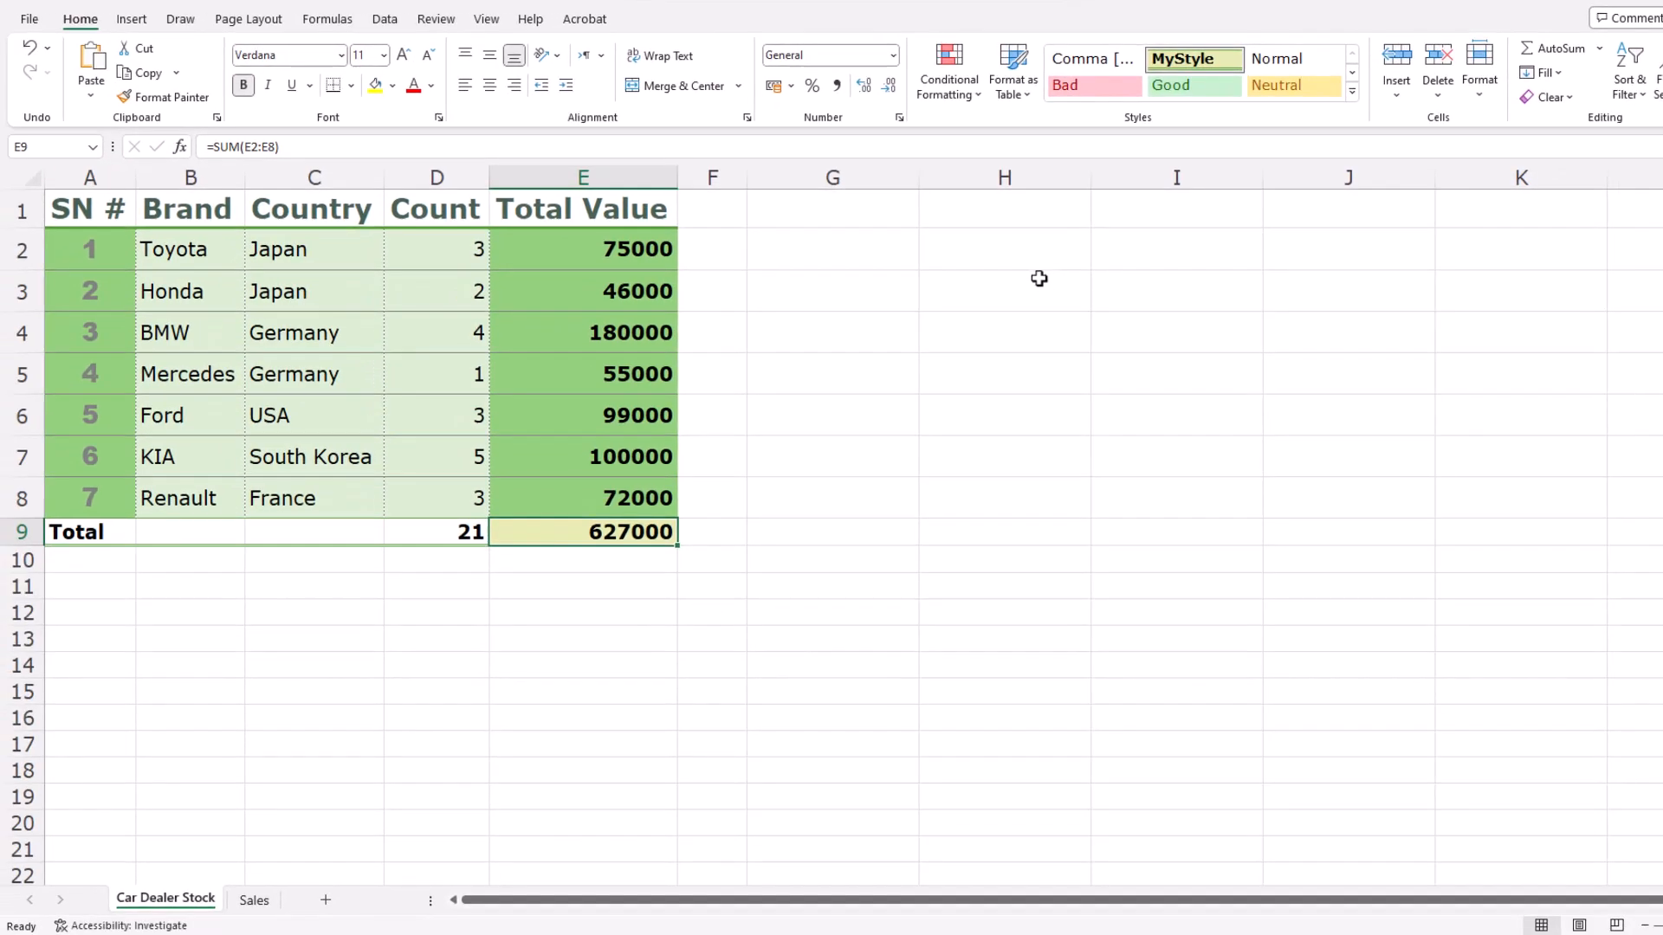
# Review the theme color, font and effect options, the theme gallery, and the dialog for saving the current theme
pyautogui.click(254, 23)
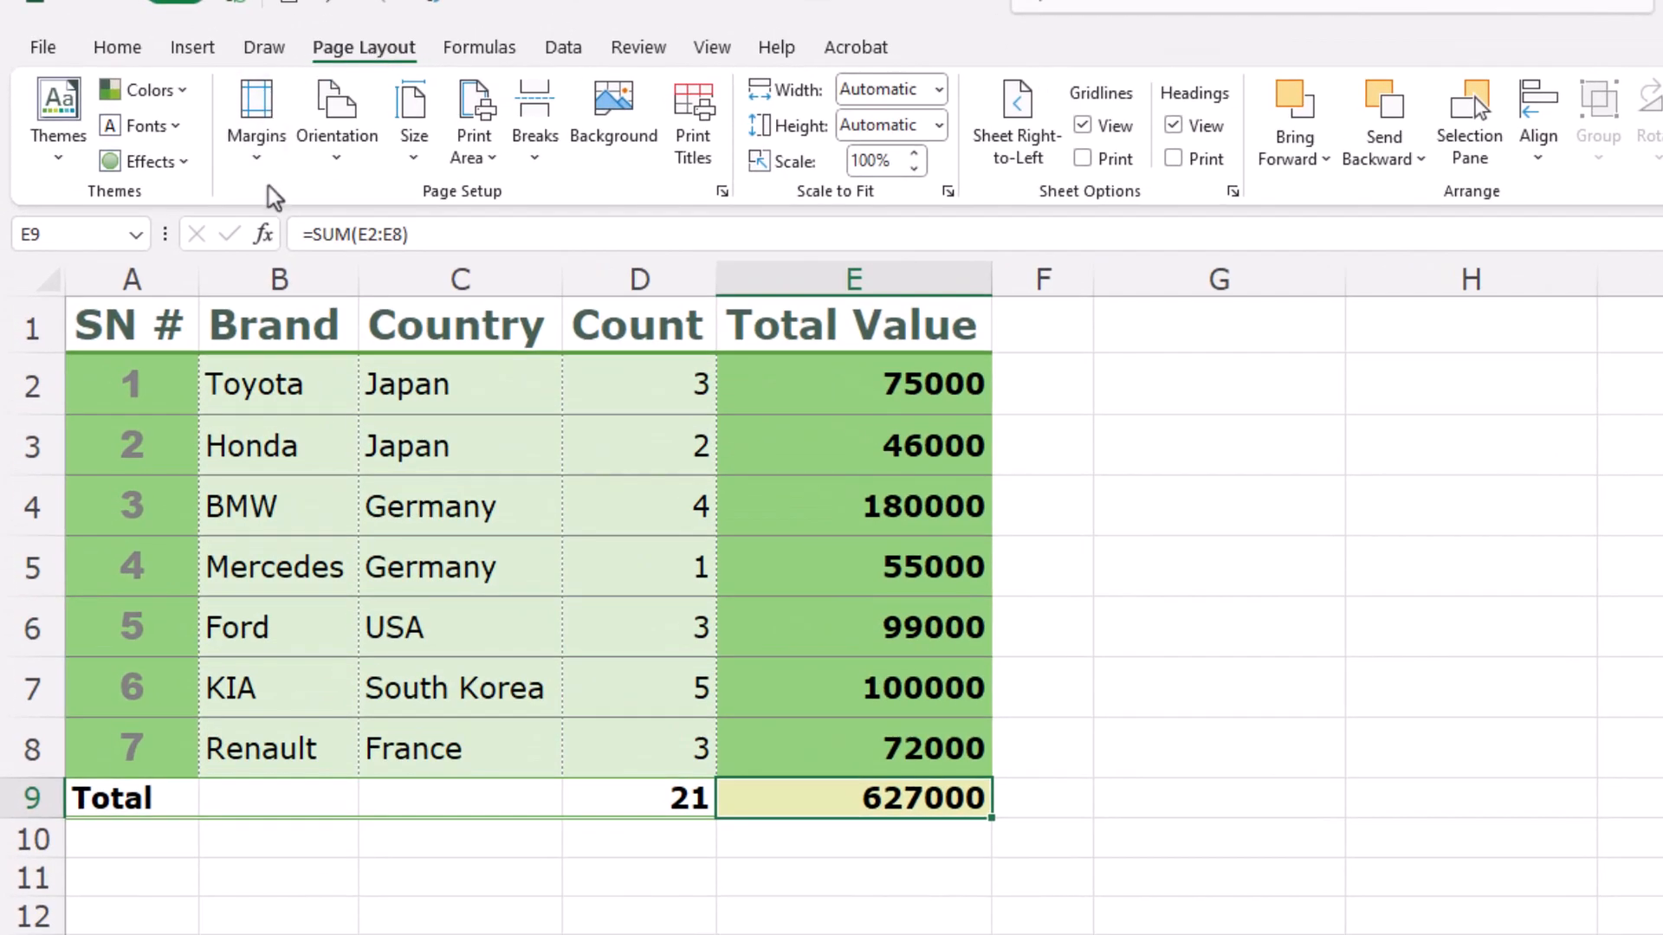
pyautogui.click(178, 92)
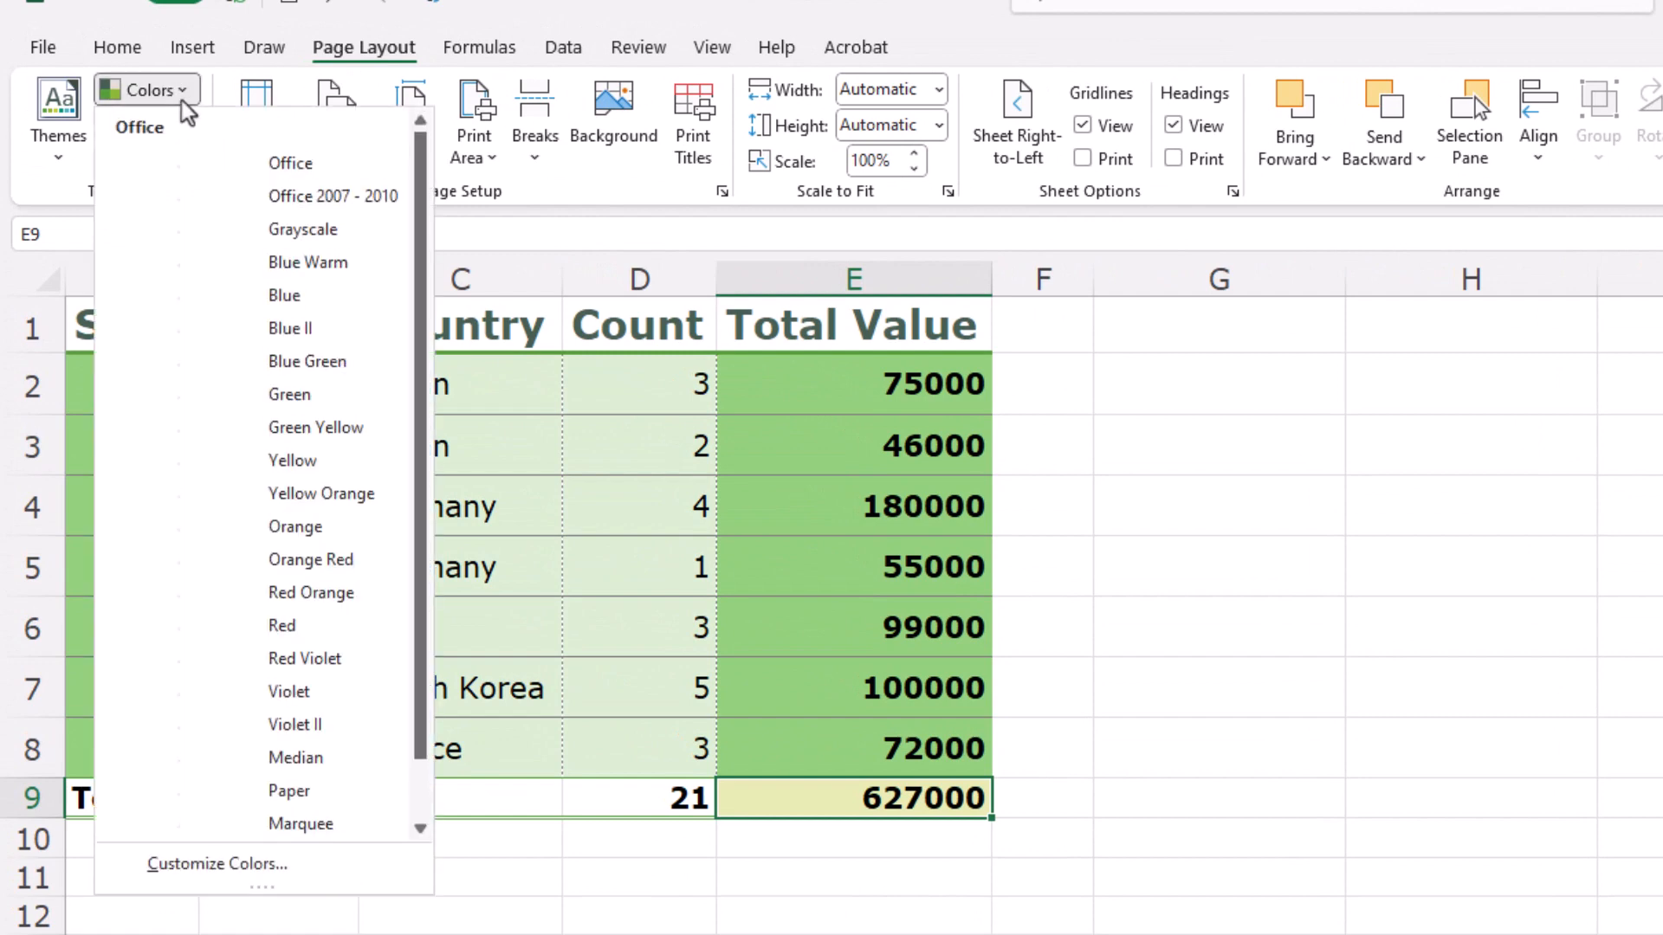
pyautogui.click(182, 101)
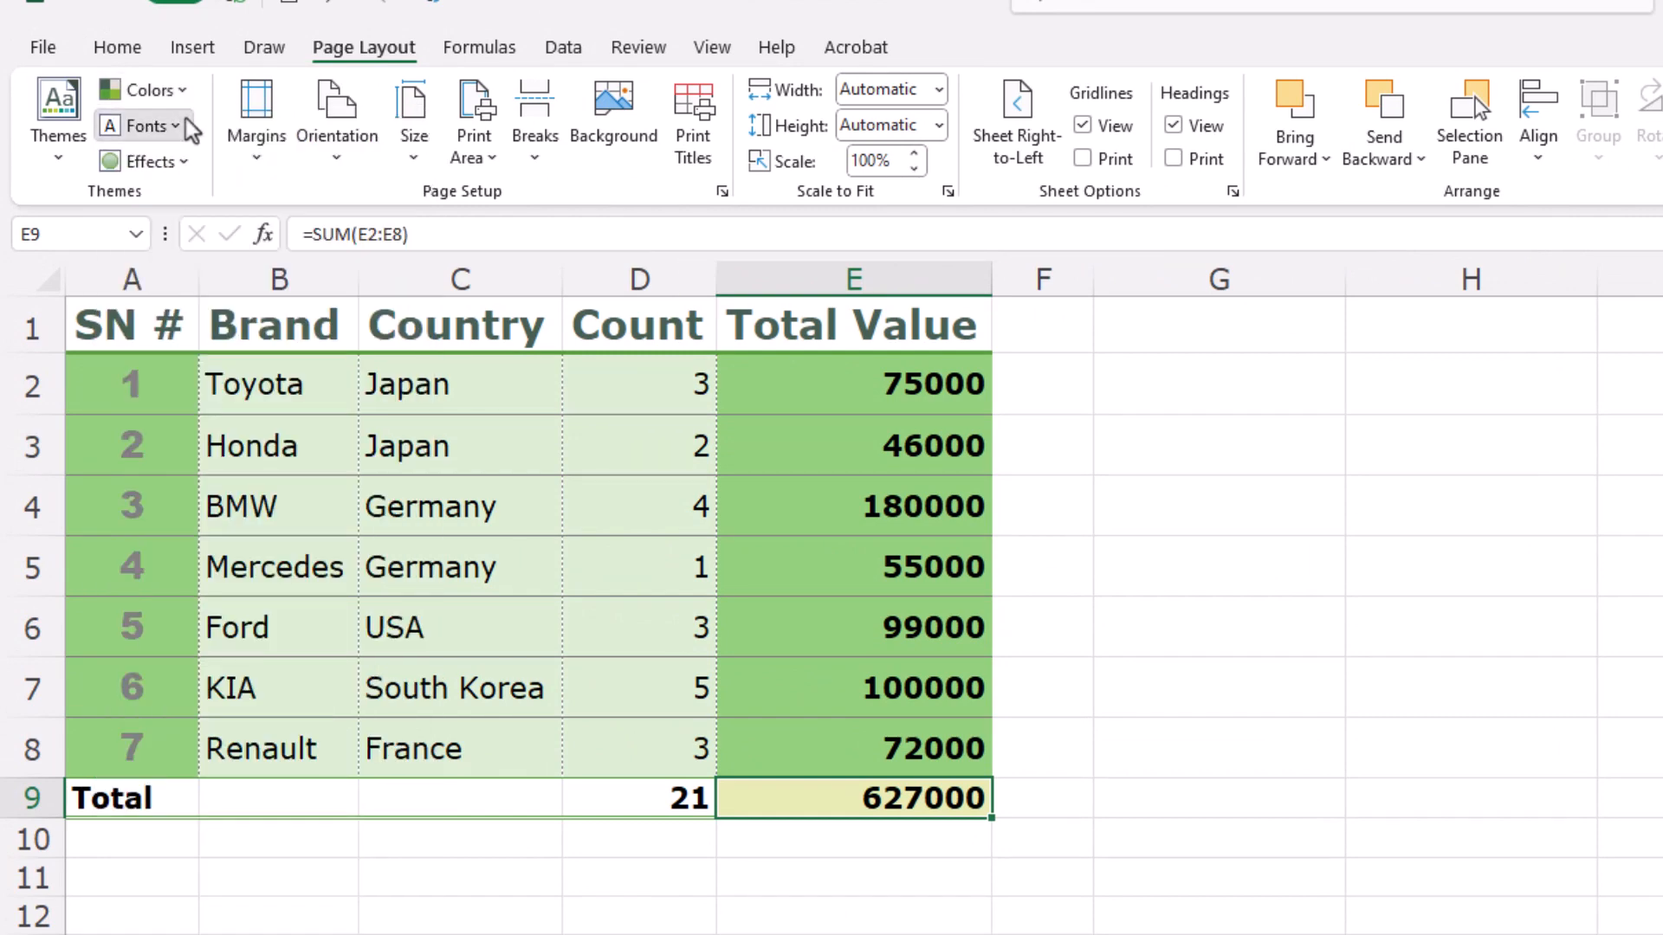
pyautogui.click(187, 120)
pyautogui.click(189, 128)
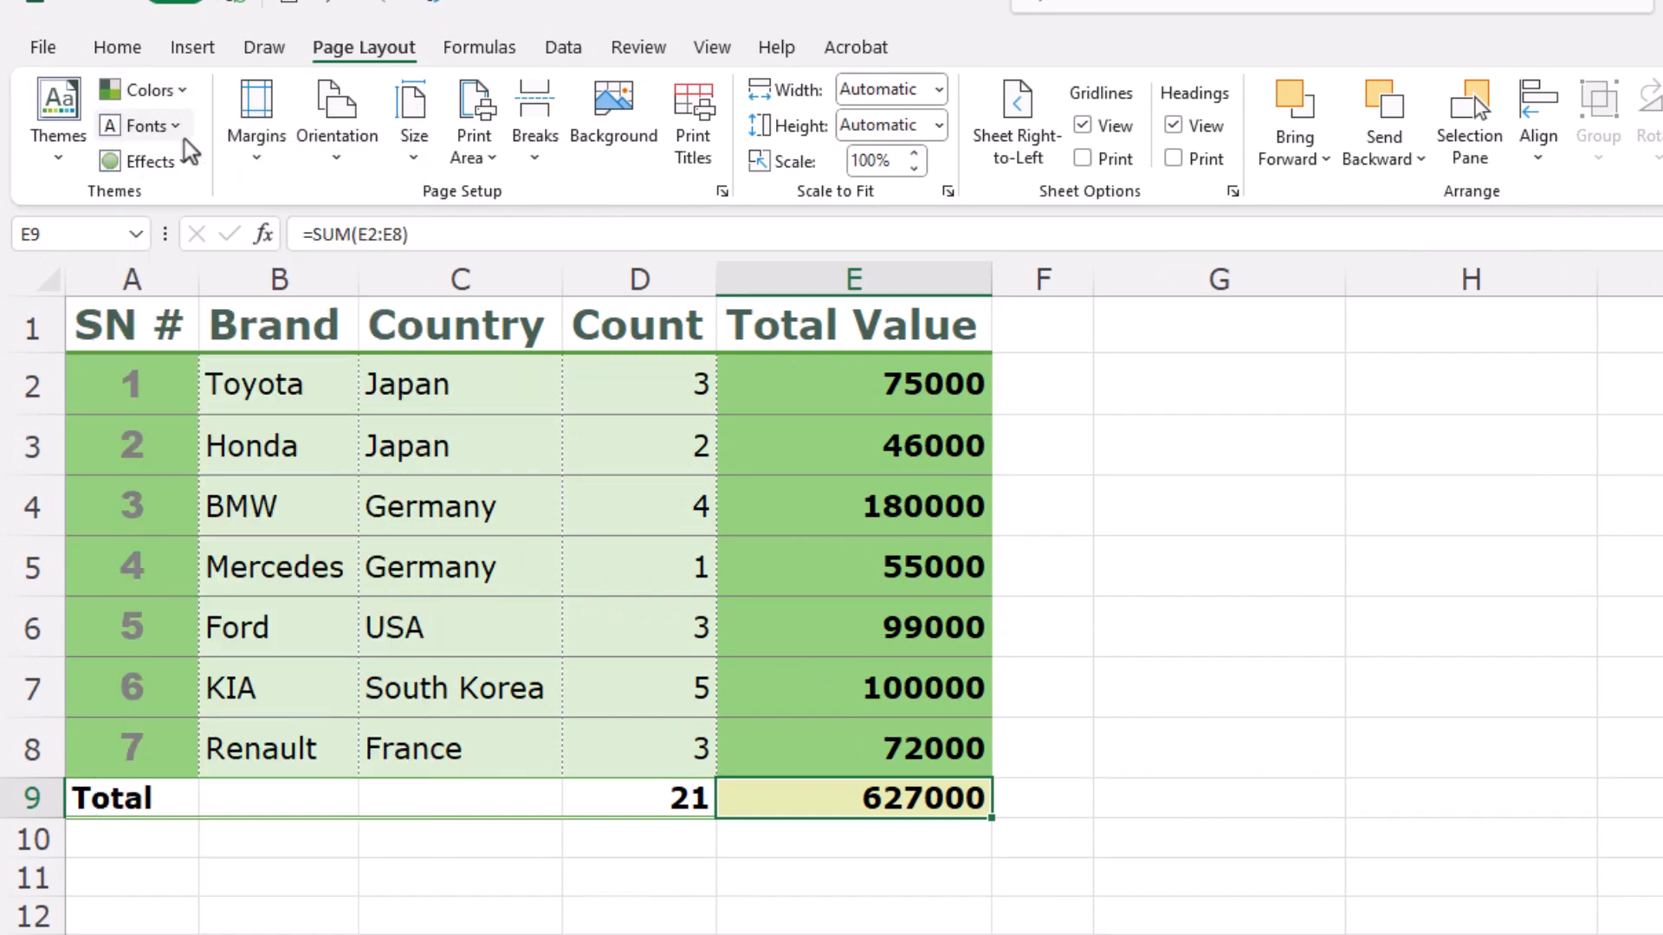
pyautogui.click(187, 163)
pyautogui.click(189, 163)
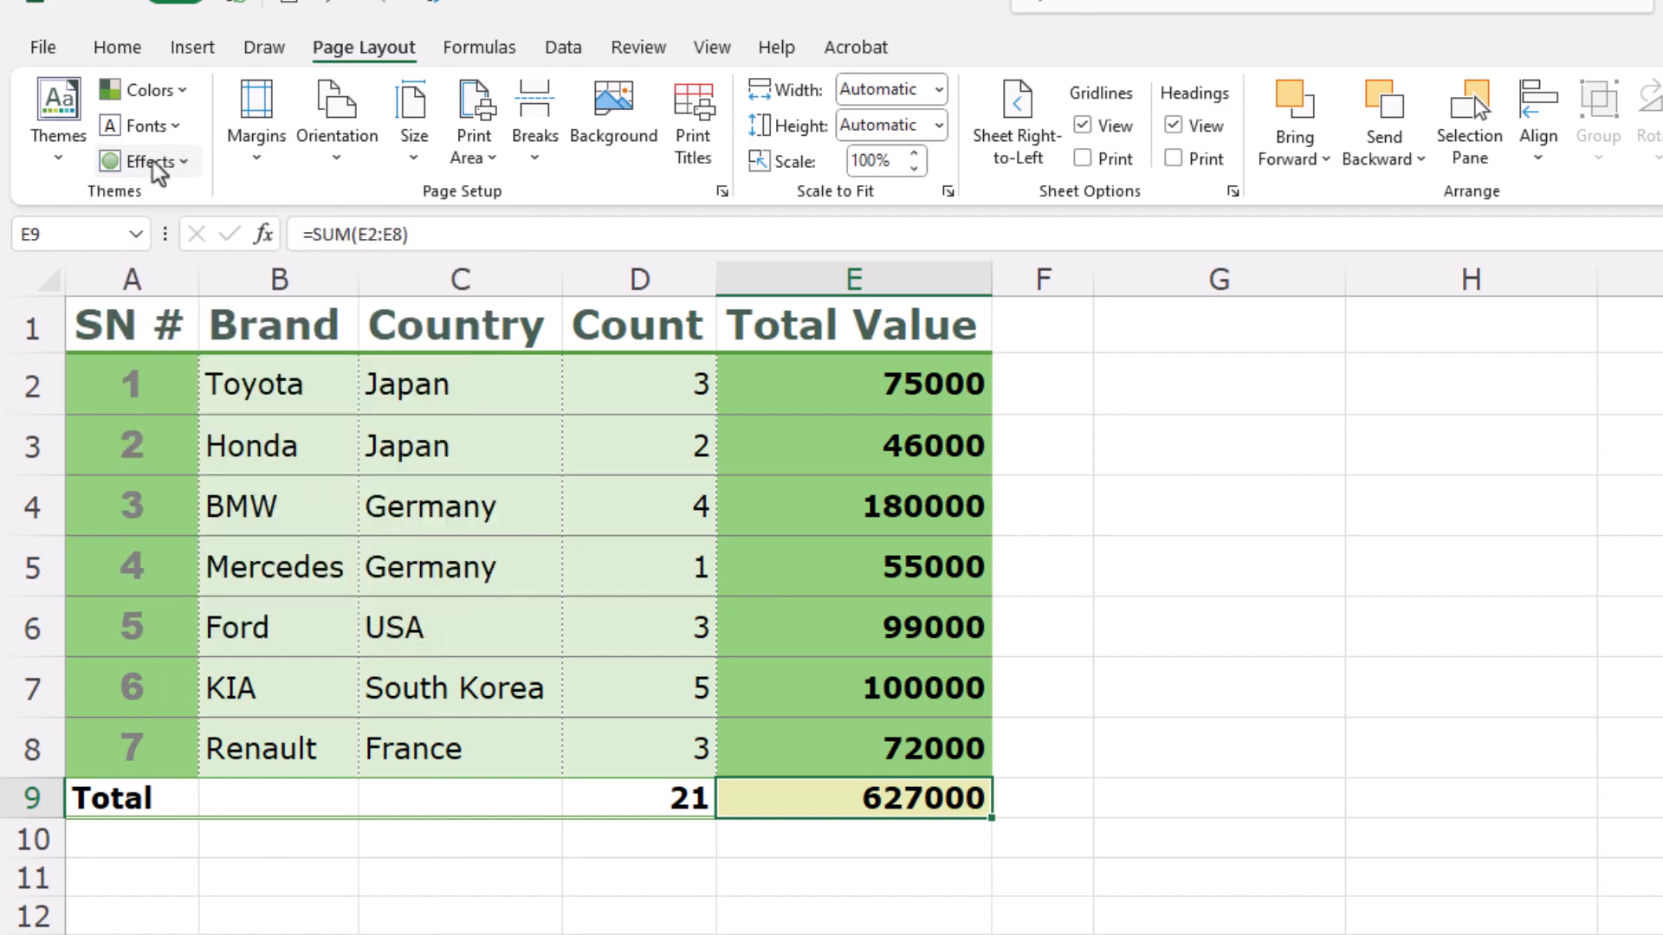
pyautogui.click(59, 143)
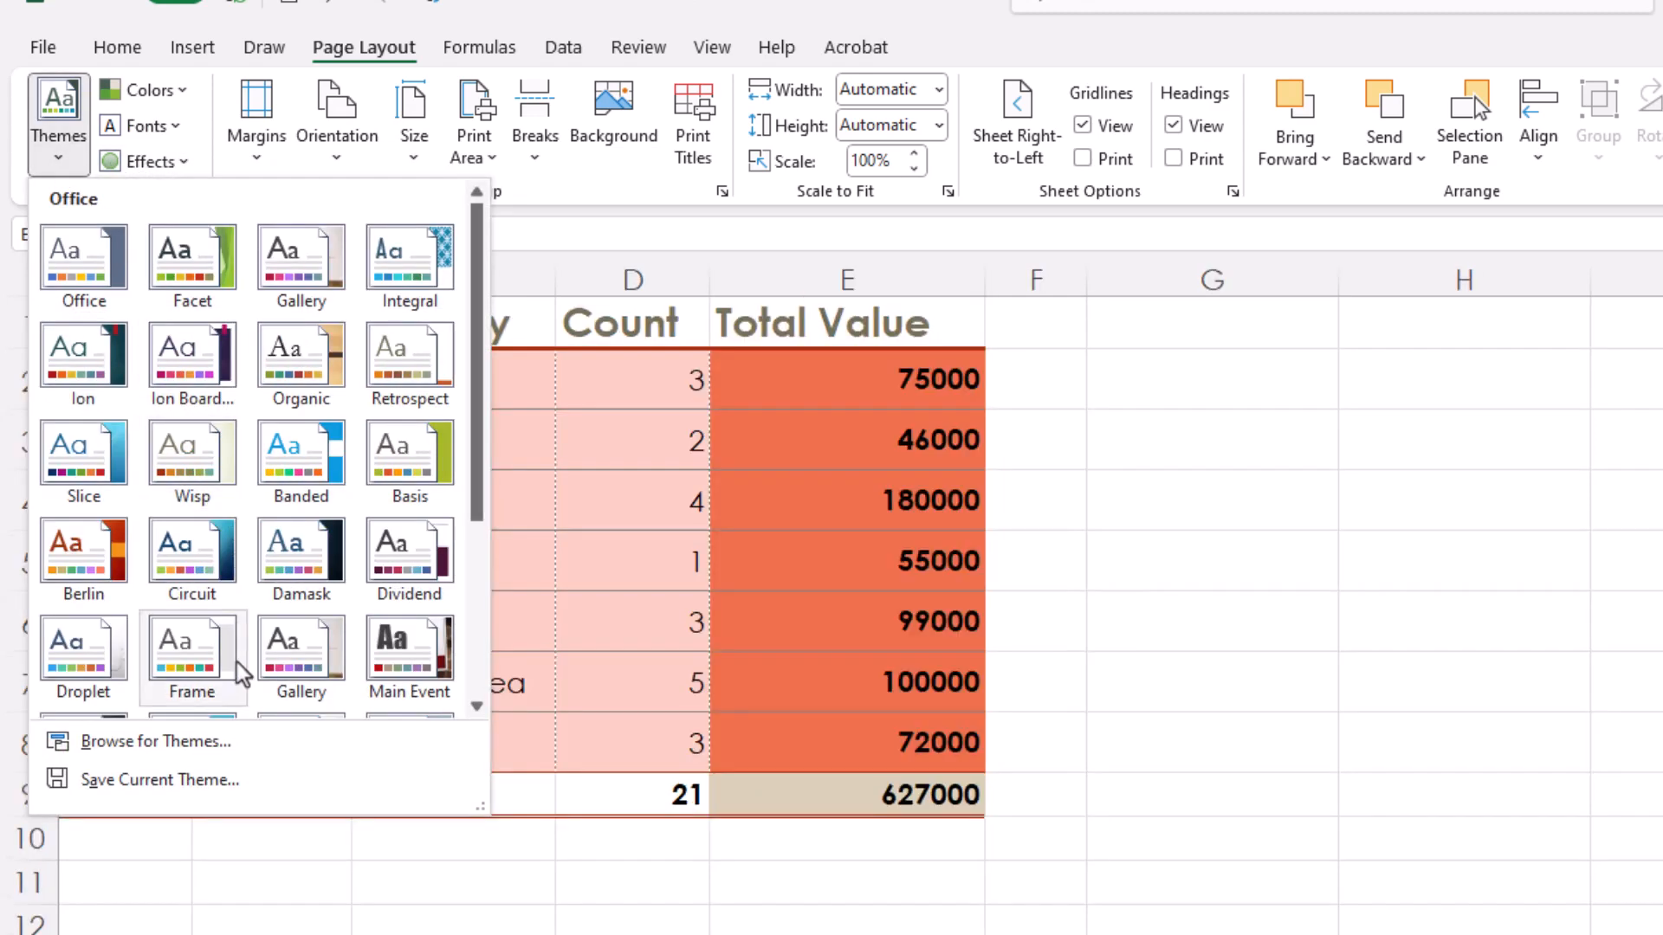
pyautogui.click(232, 780)
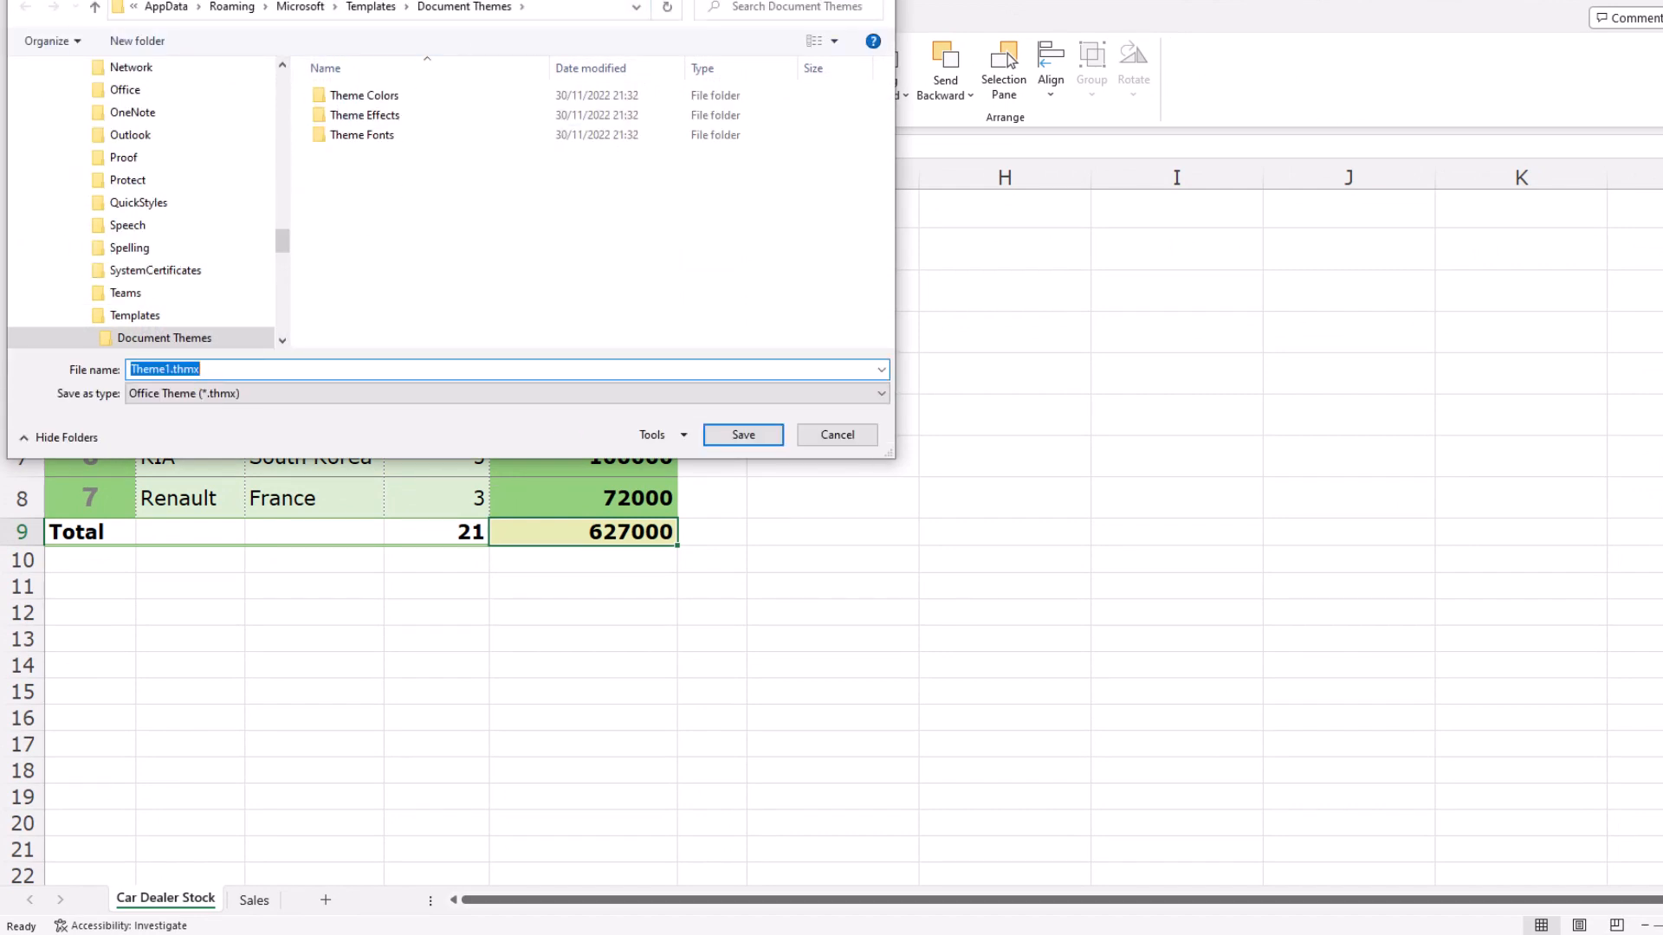
pyautogui.press('Escape')
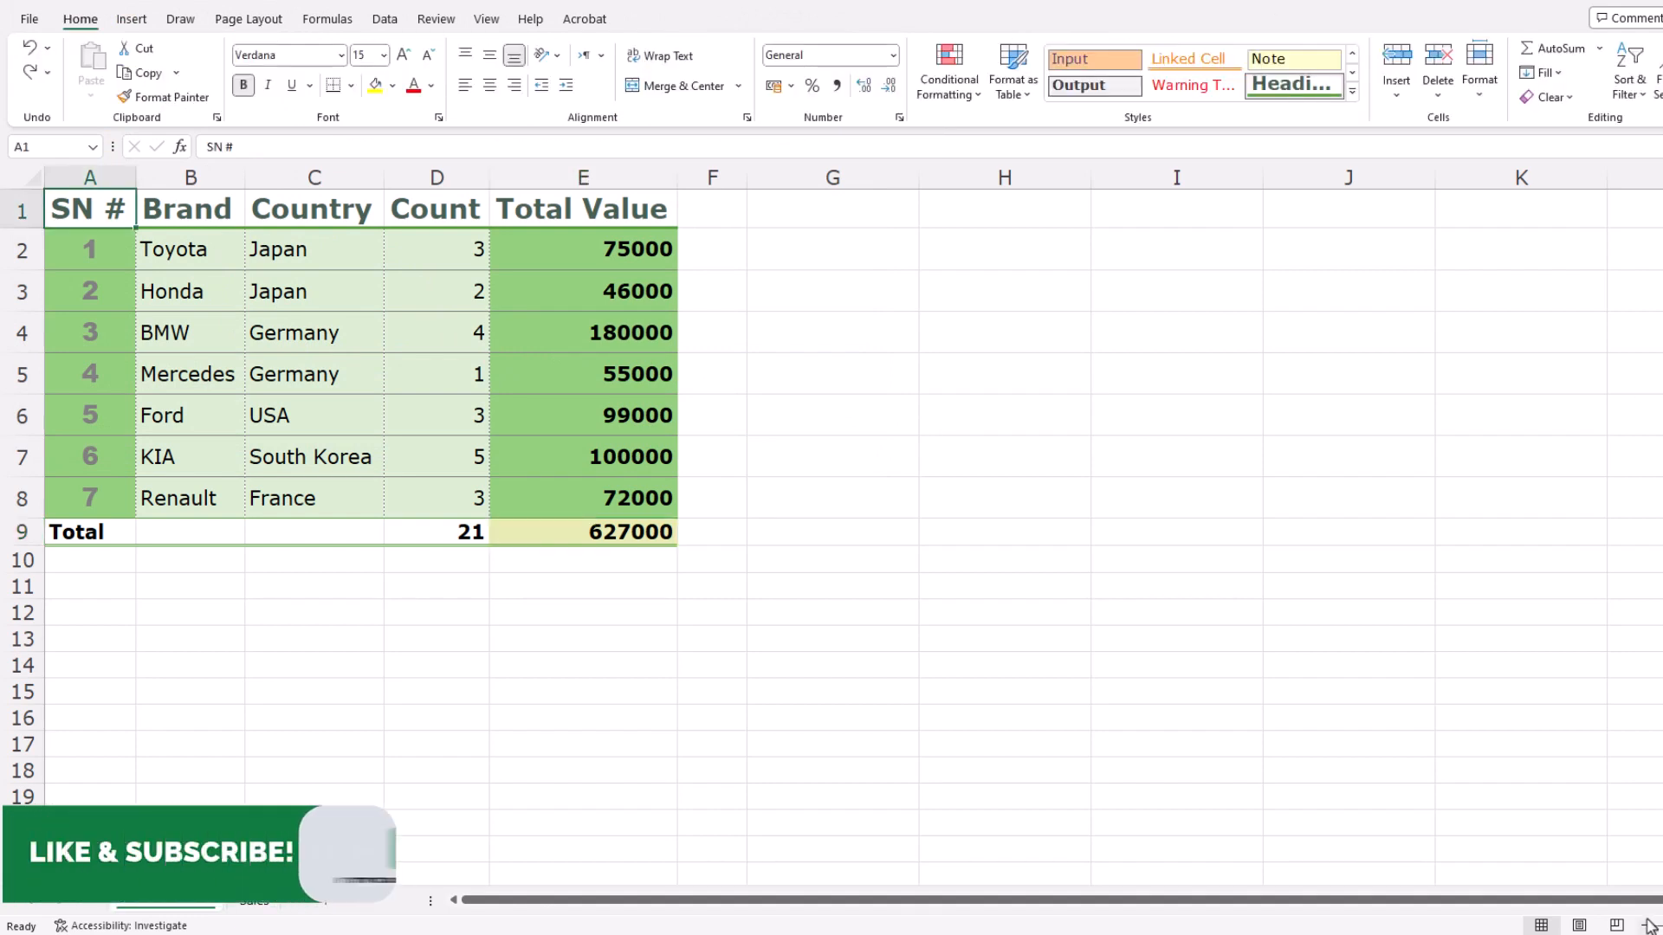
# Copy the stock table in A1:E9 to cell H1 and auto-fit columns H through L to their contents
pyautogui.click(1643, 925)
pyautogui.click(1642, 926)
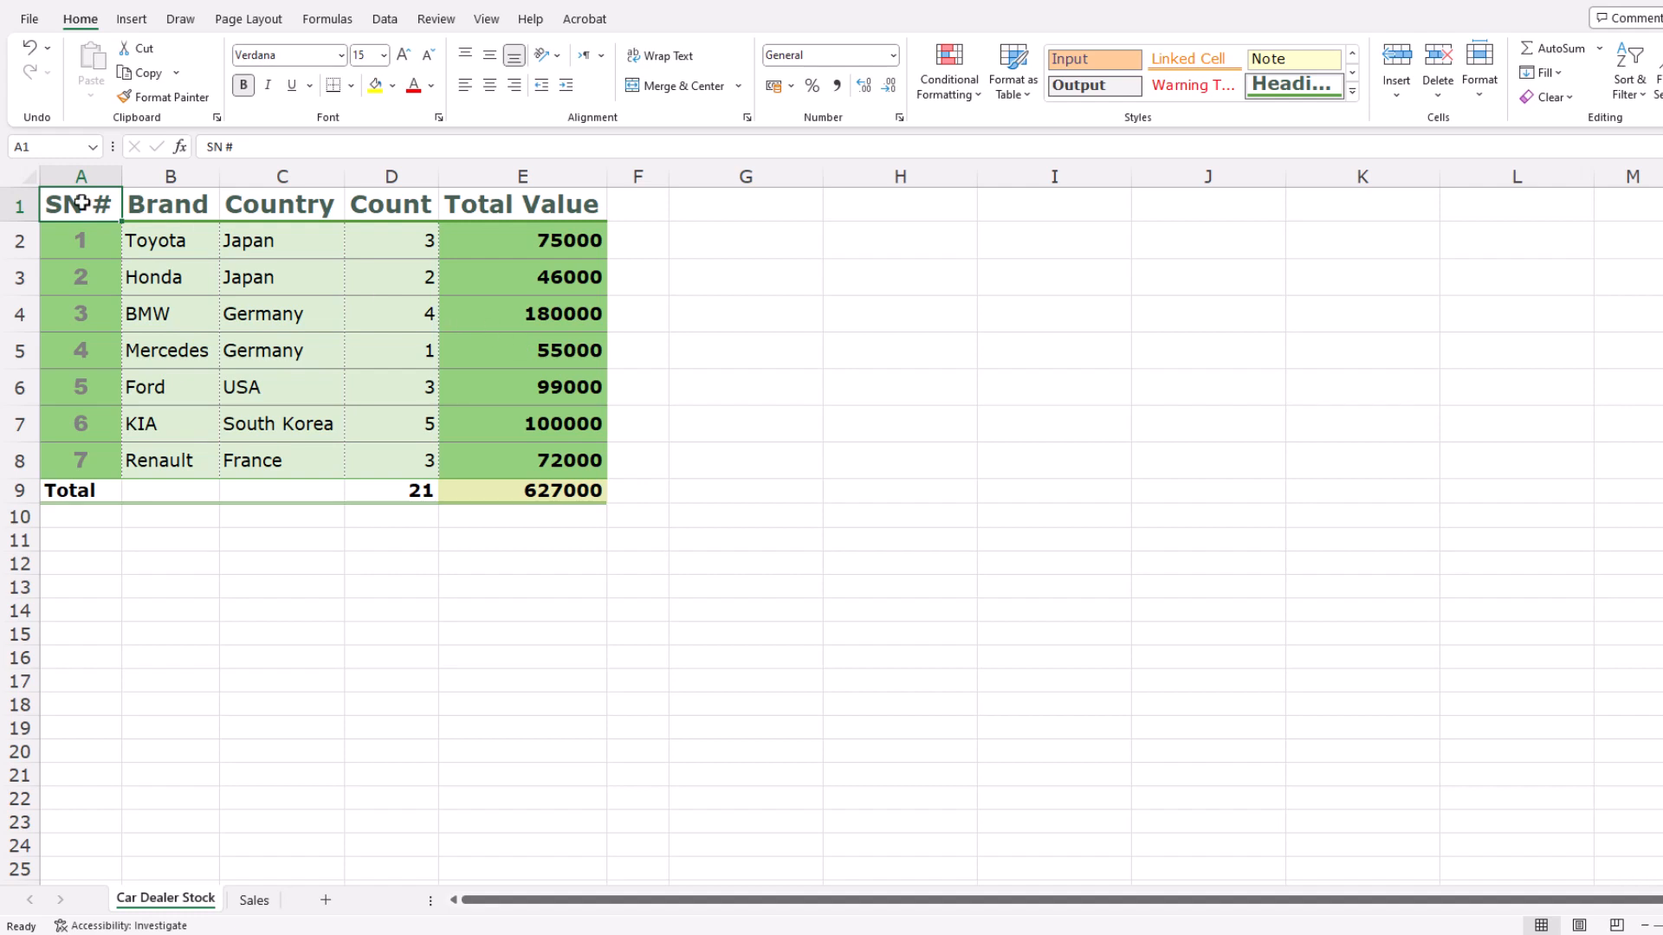
pyautogui.moveTo(80, 202); pyautogui.dragTo(580, 502)
pyautogui.hotkey('ctrl', 'c')
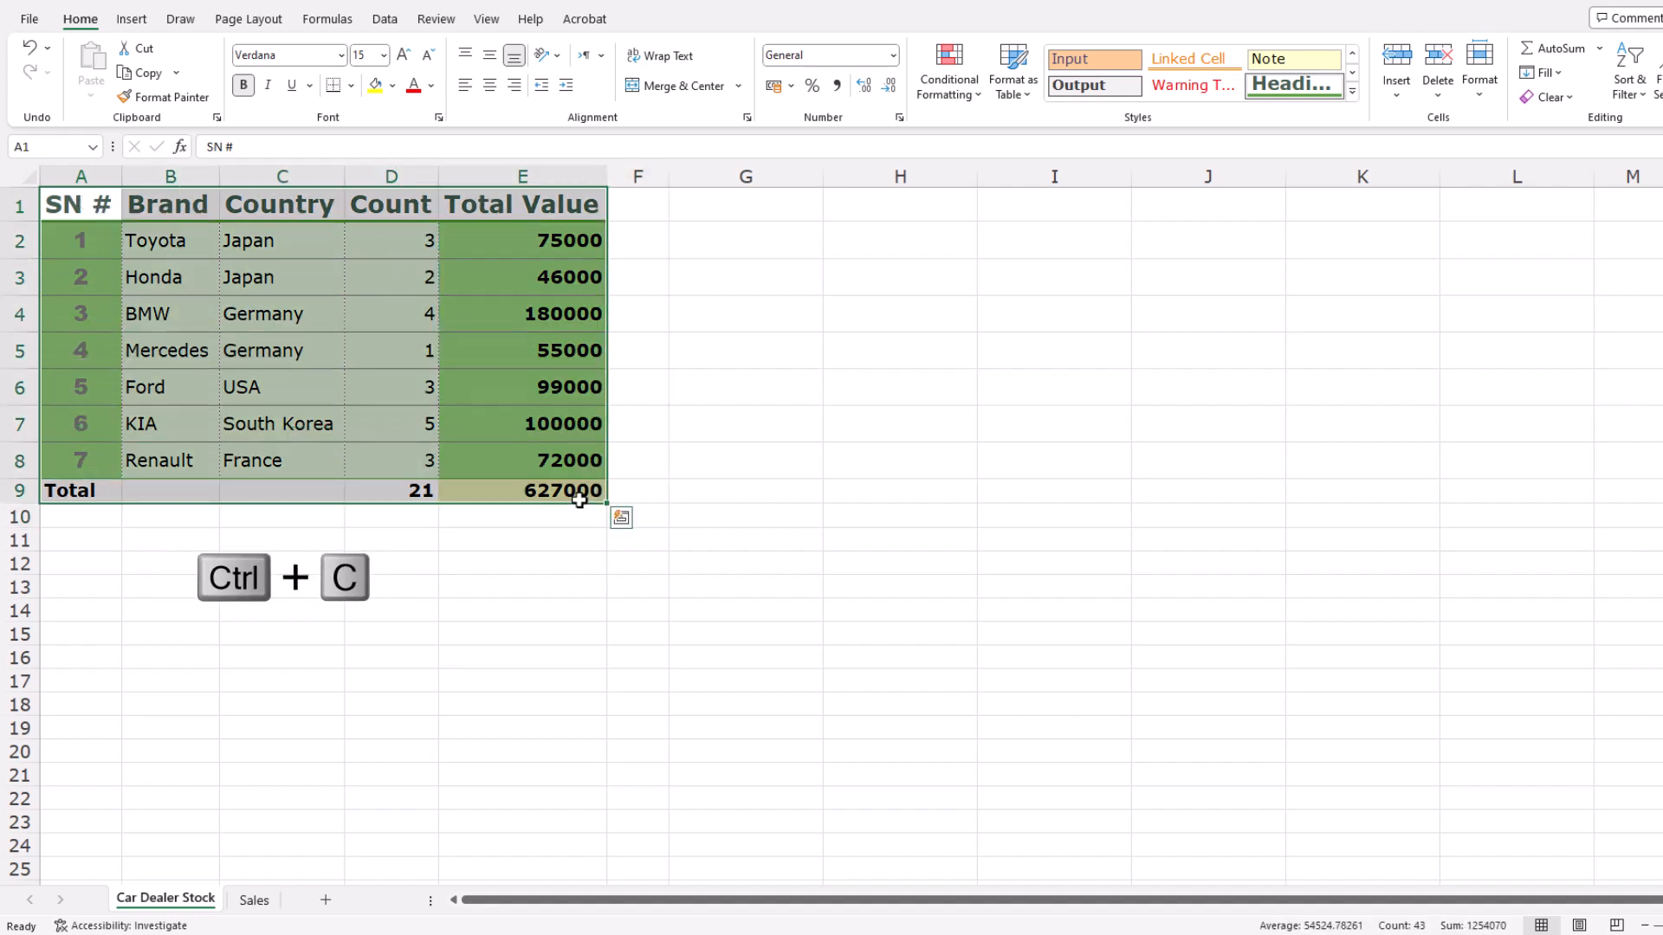
pyautogui.click(916, 204)
pyautogui.hotkey('ctrl', 'v')
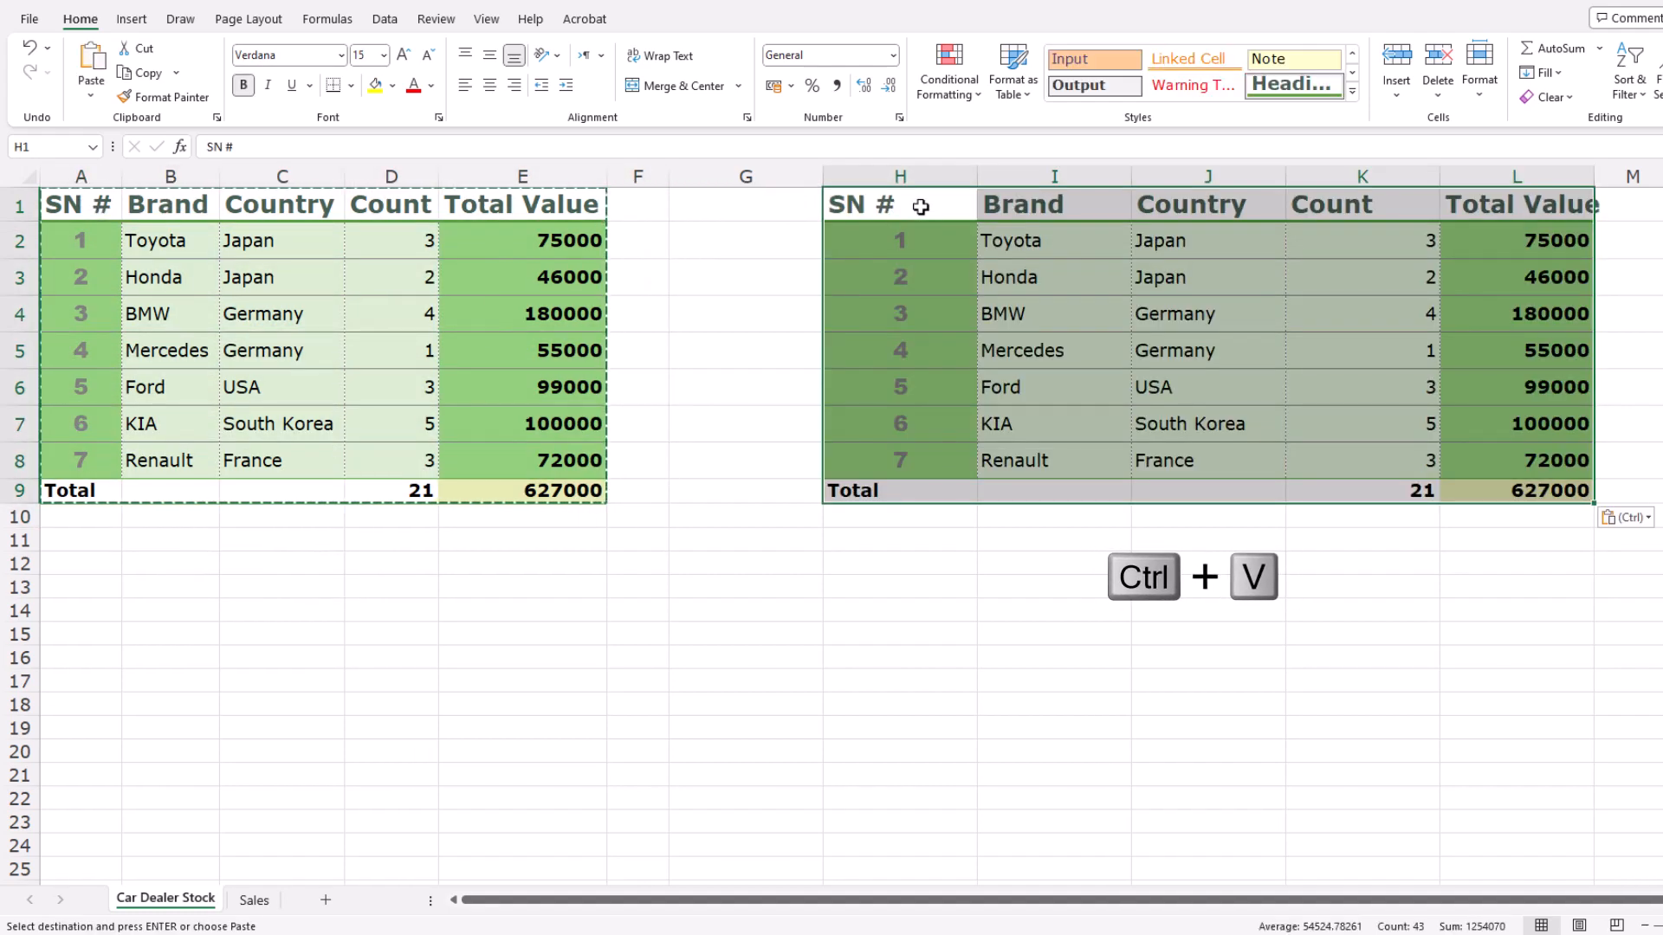
pyautogui.moveTo(961, 178); pyautogui.dragTo(1592, 180)
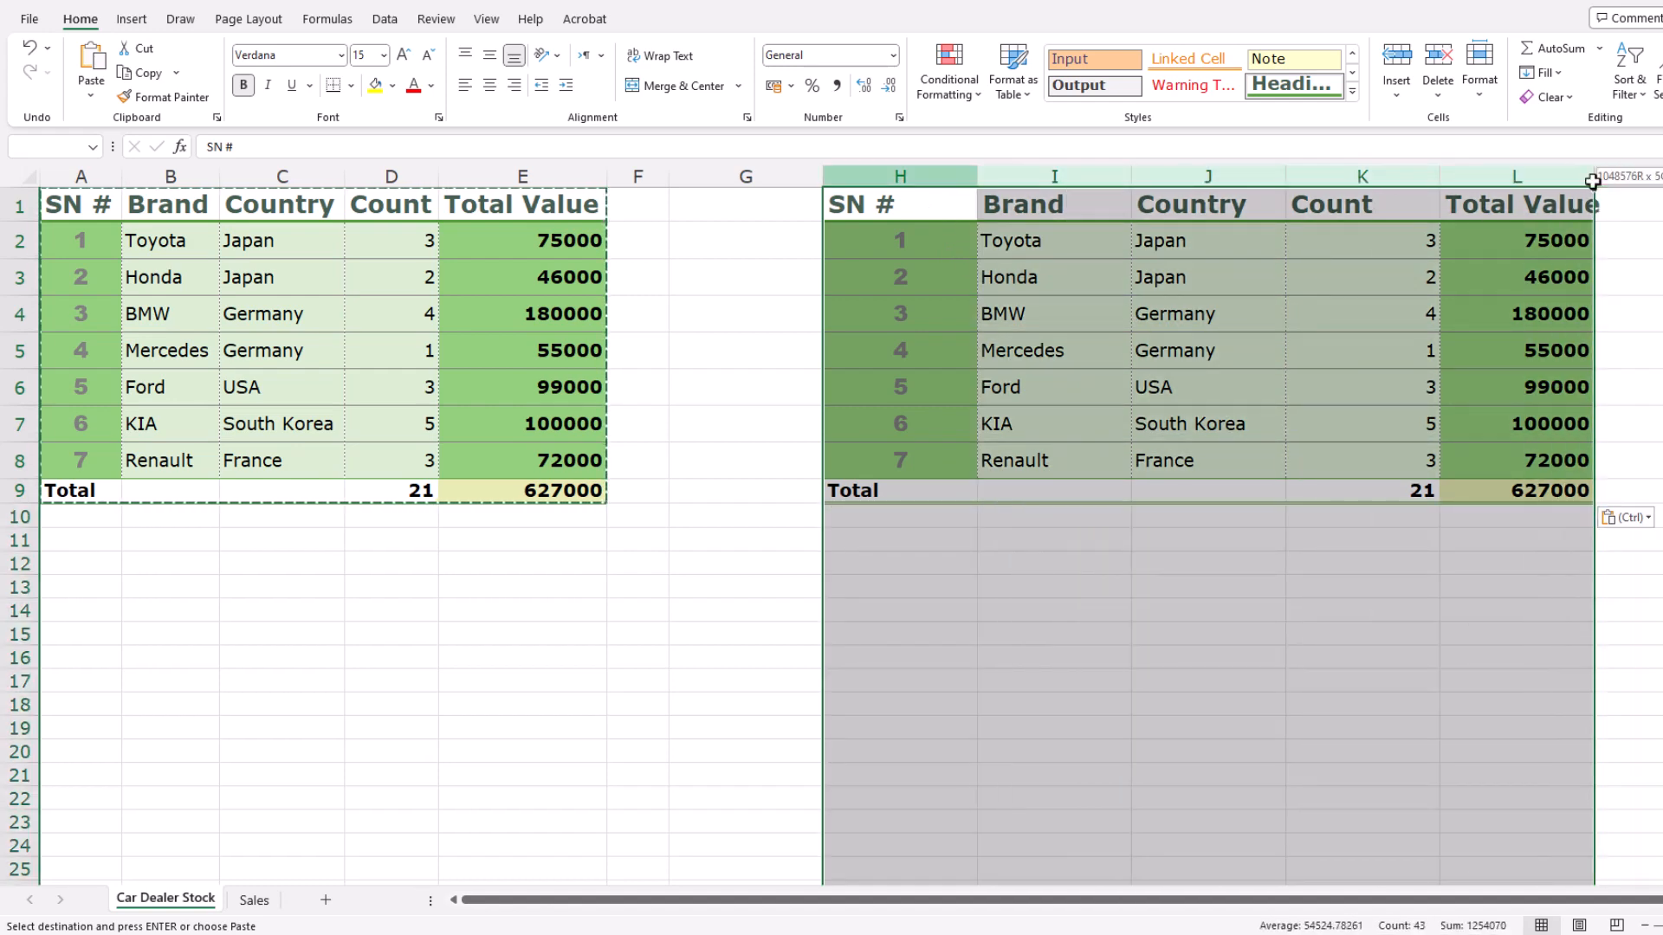
pyautogui.doubleClick(1594, 179)
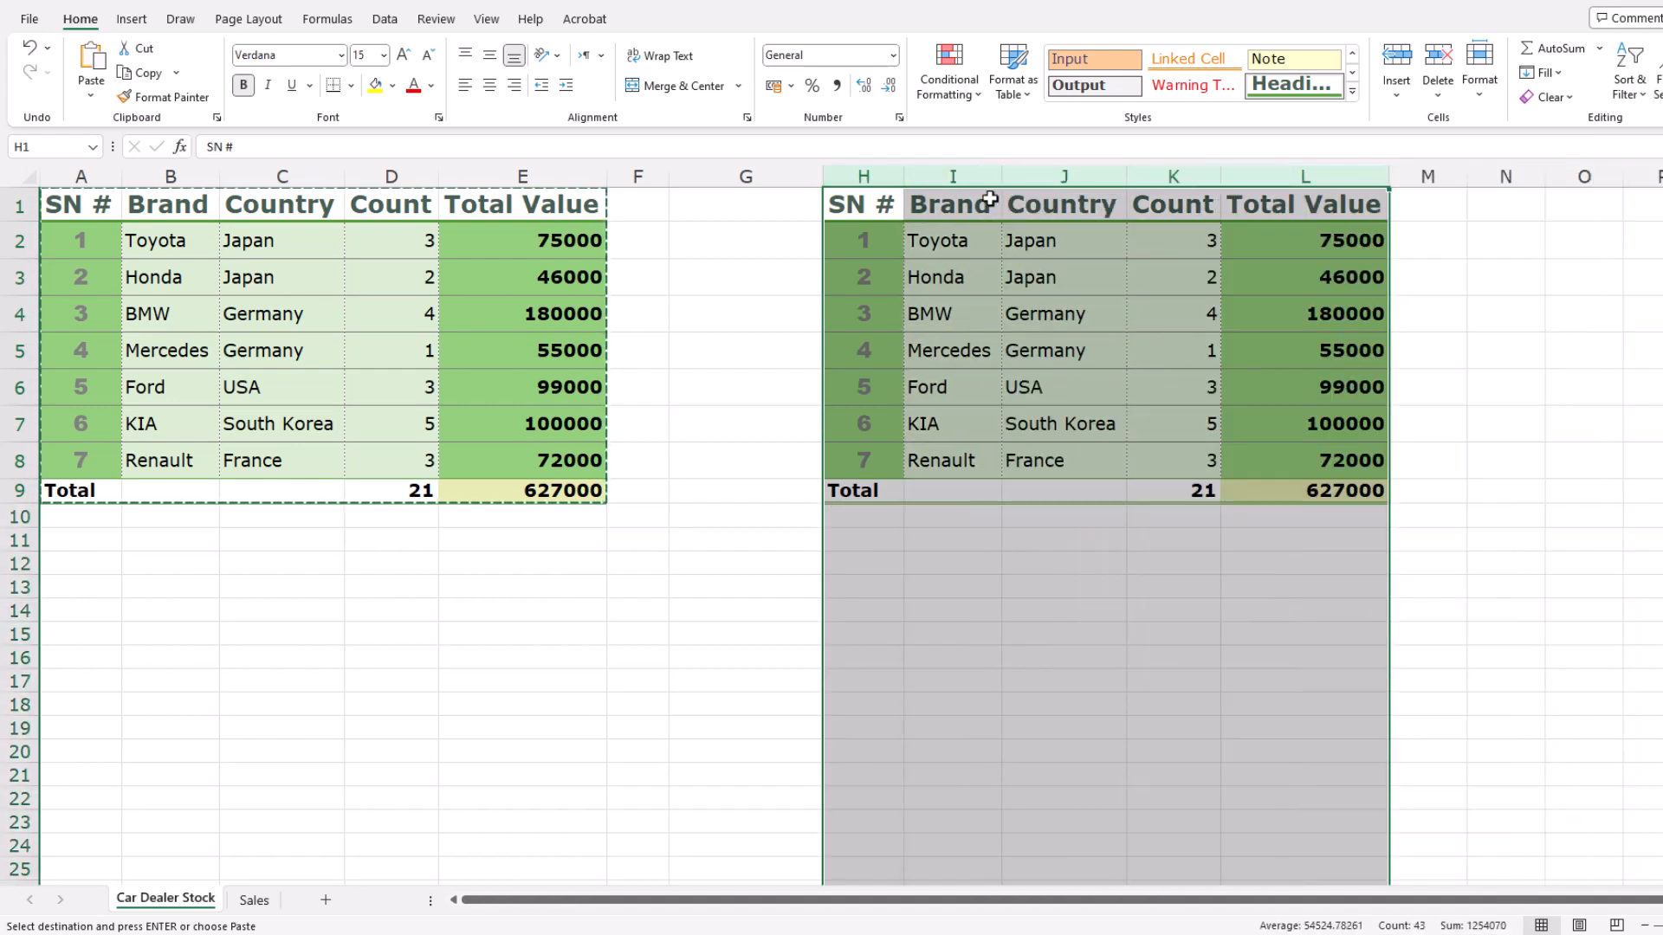
# Try Clear All on the copied table in H1:L9, and undo it
pyautogui.moveTo(881, 202); pyautogui.dragTo(1326, 491)
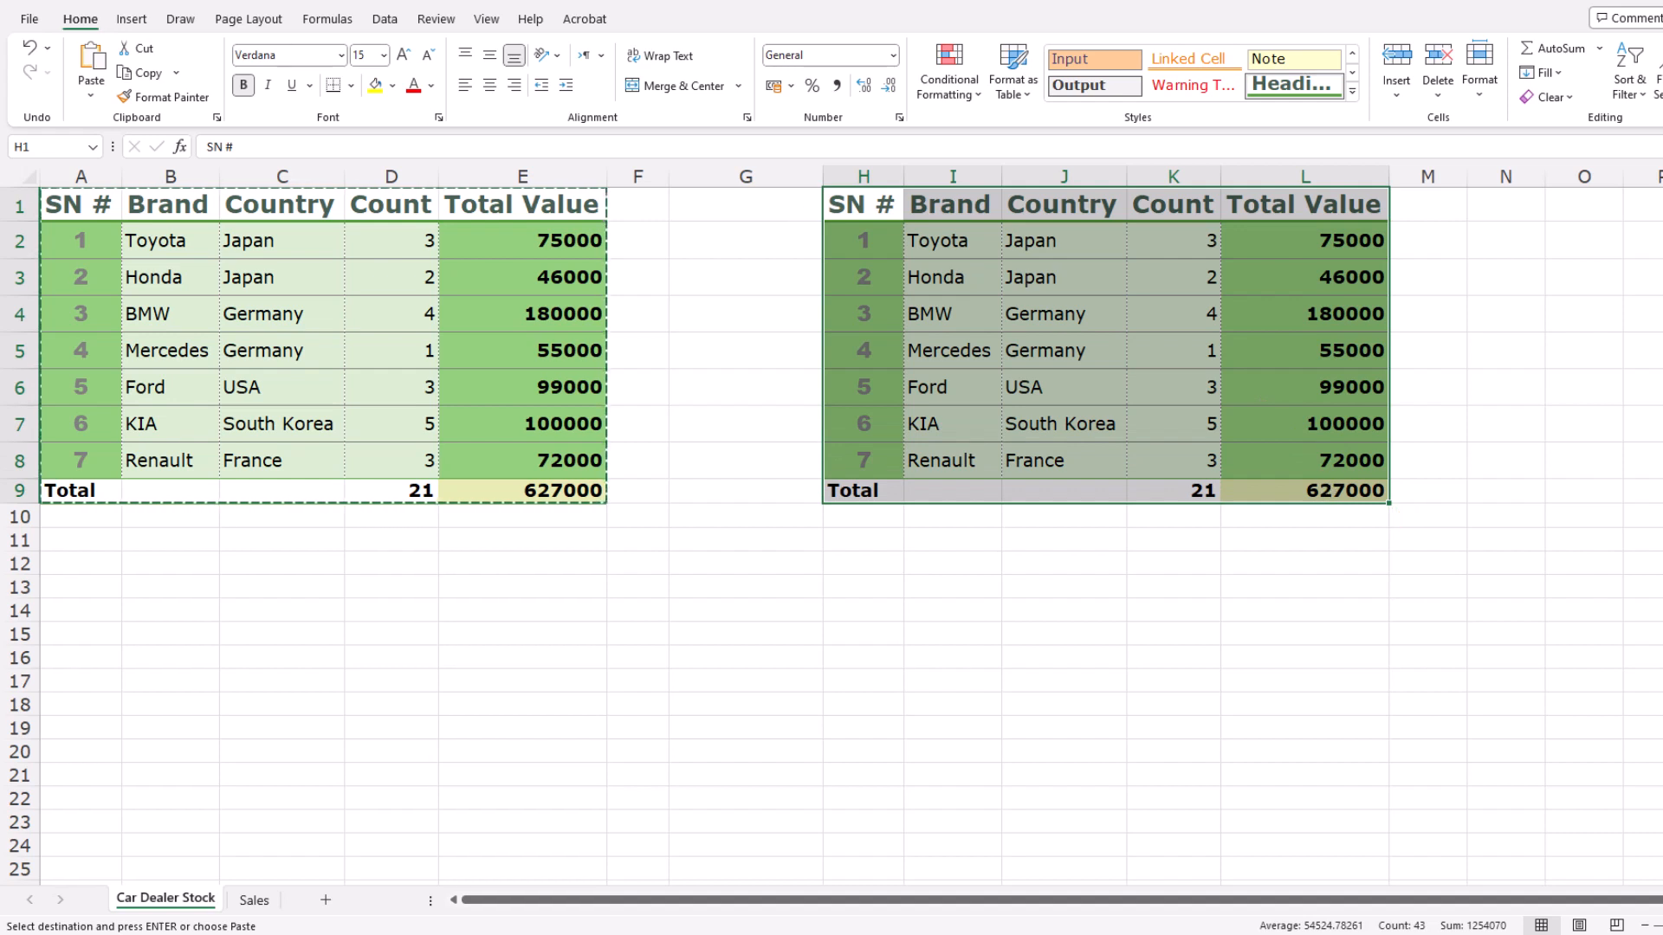
pyautogui.click(1563, 97)
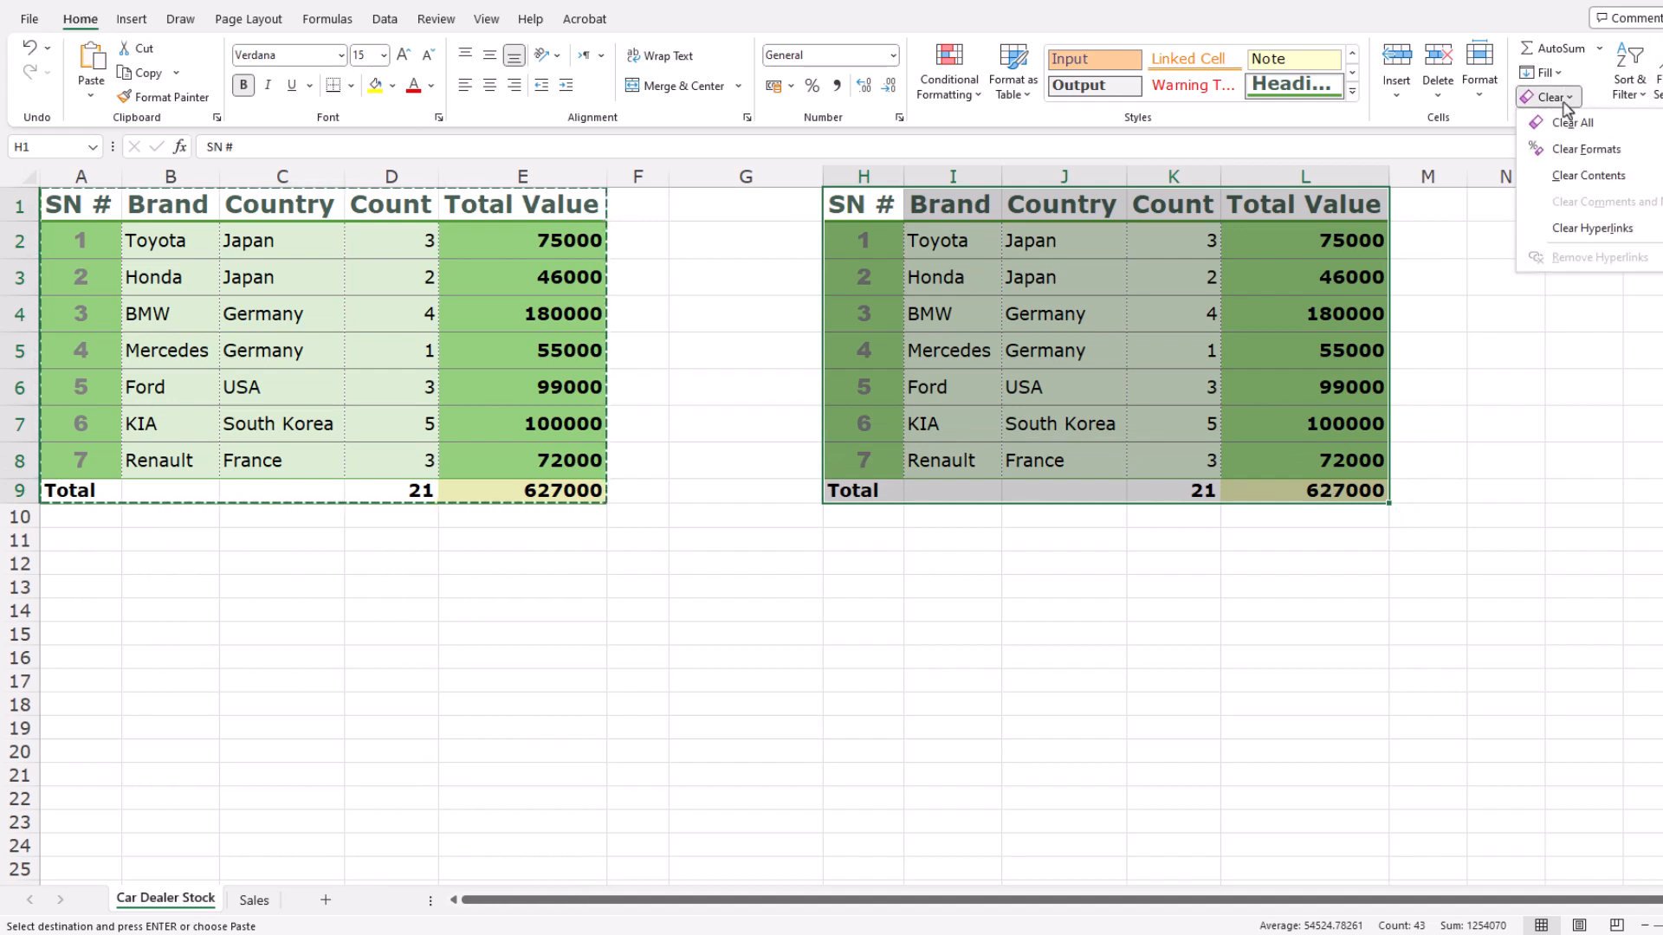
pyautogui.click(1569, 124)
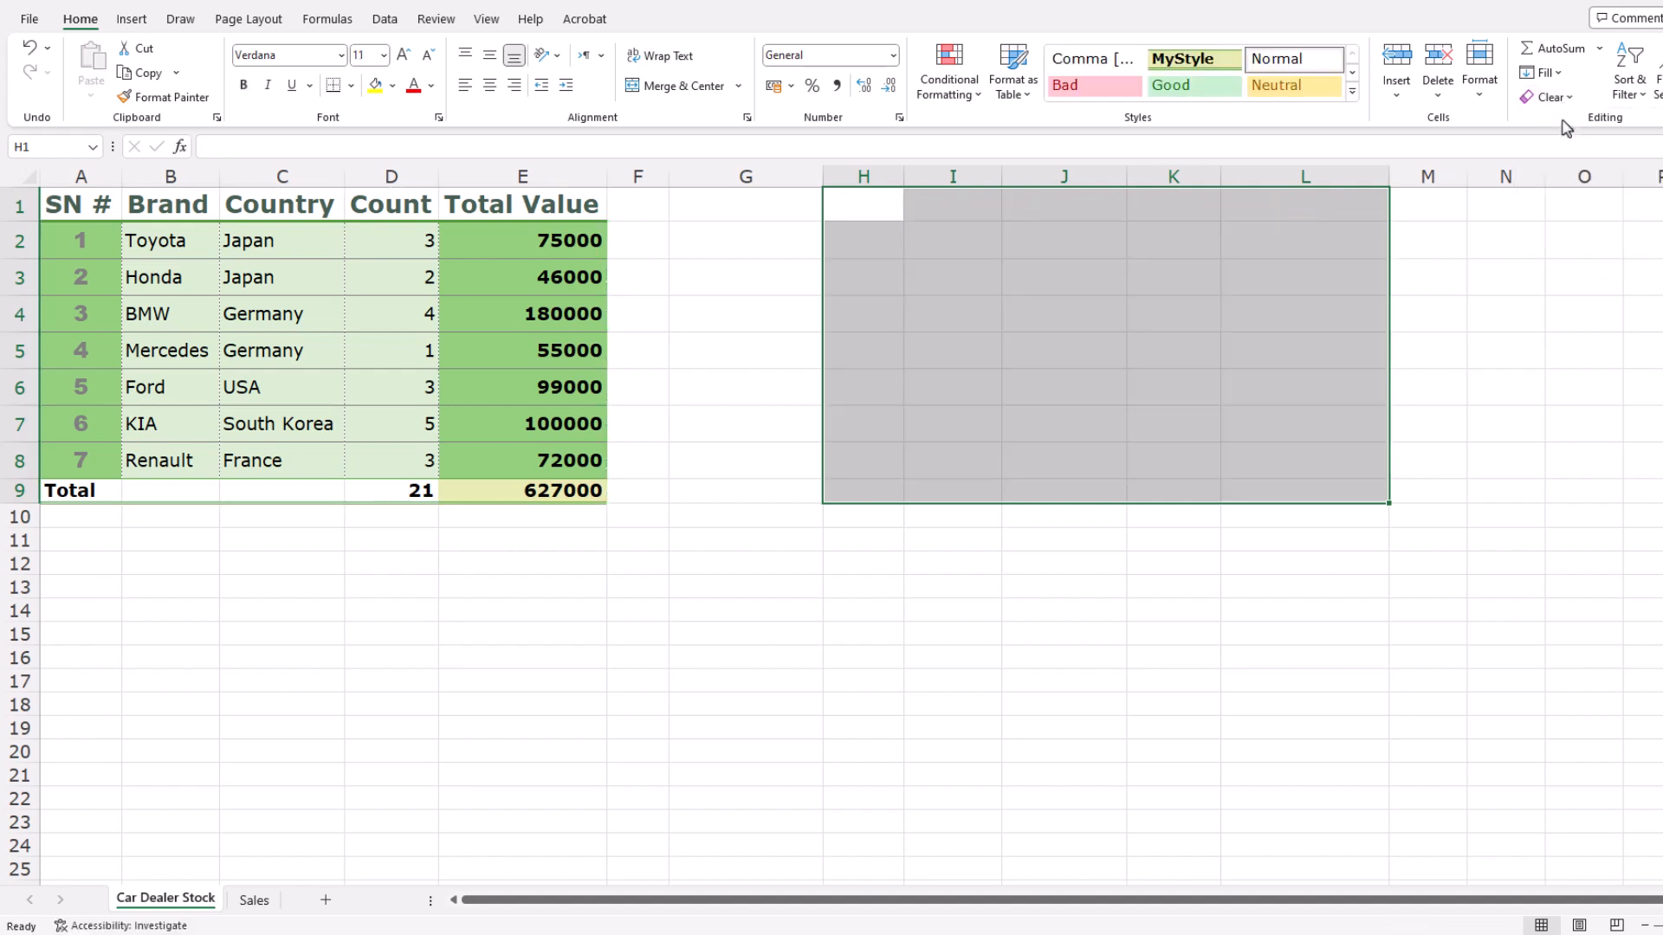
pyautogui.hotkey('ctrl', 'z')
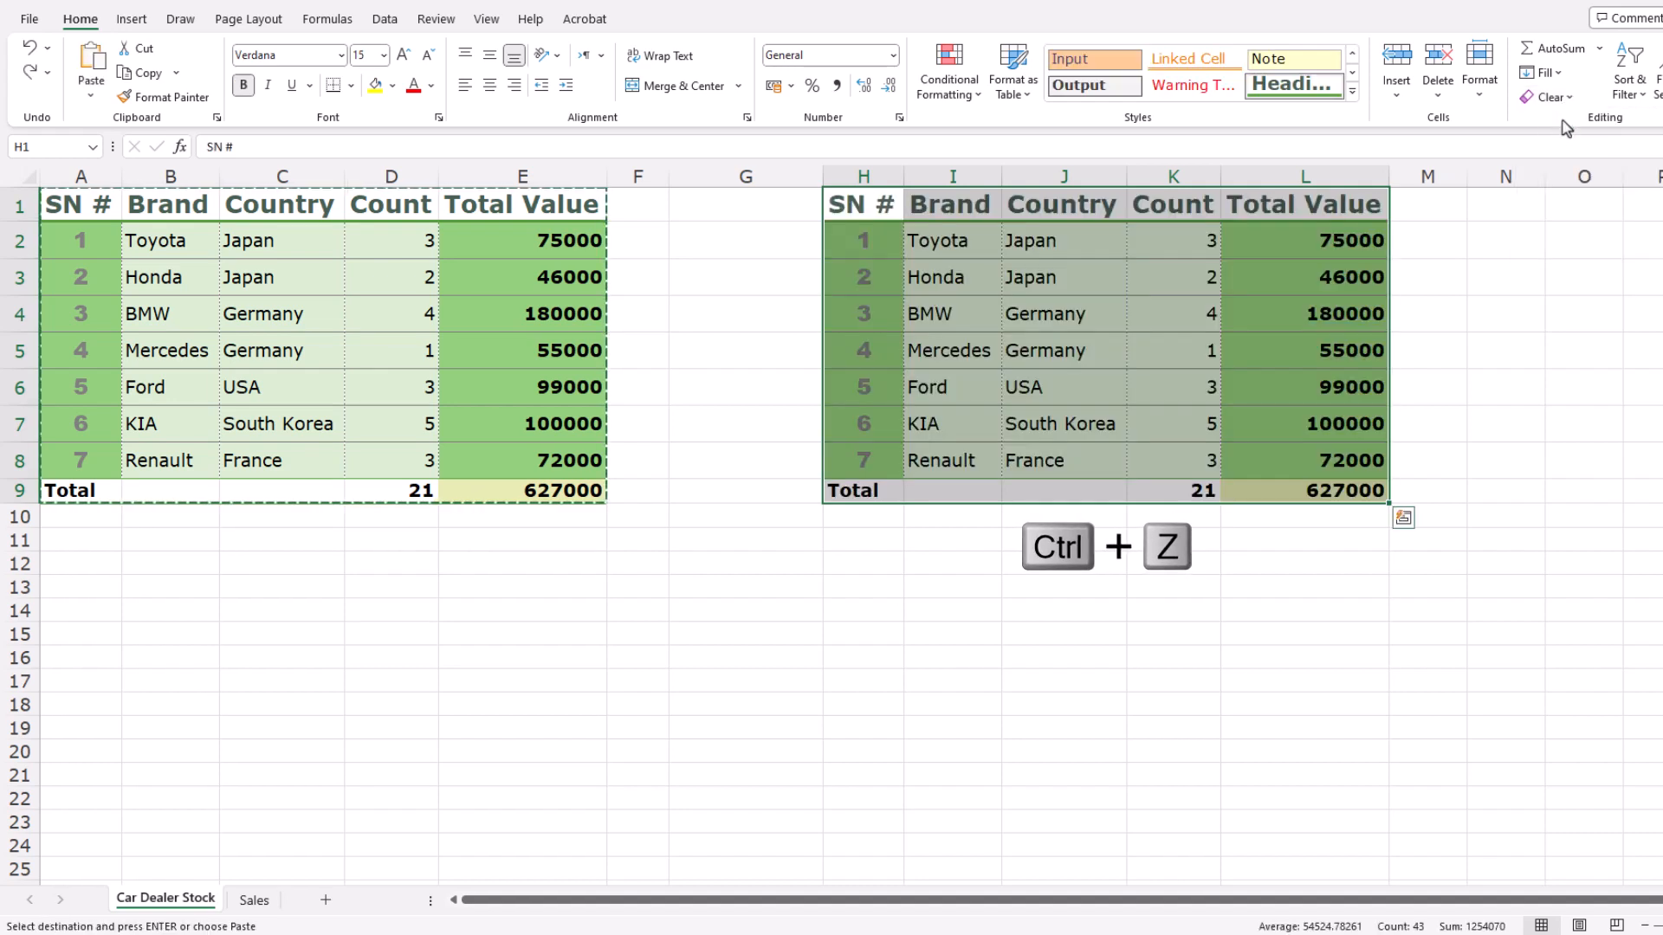
# Try clearing only the formats of the copied table in H1:L9, and undo it
pyautogui.click(1547, 97)
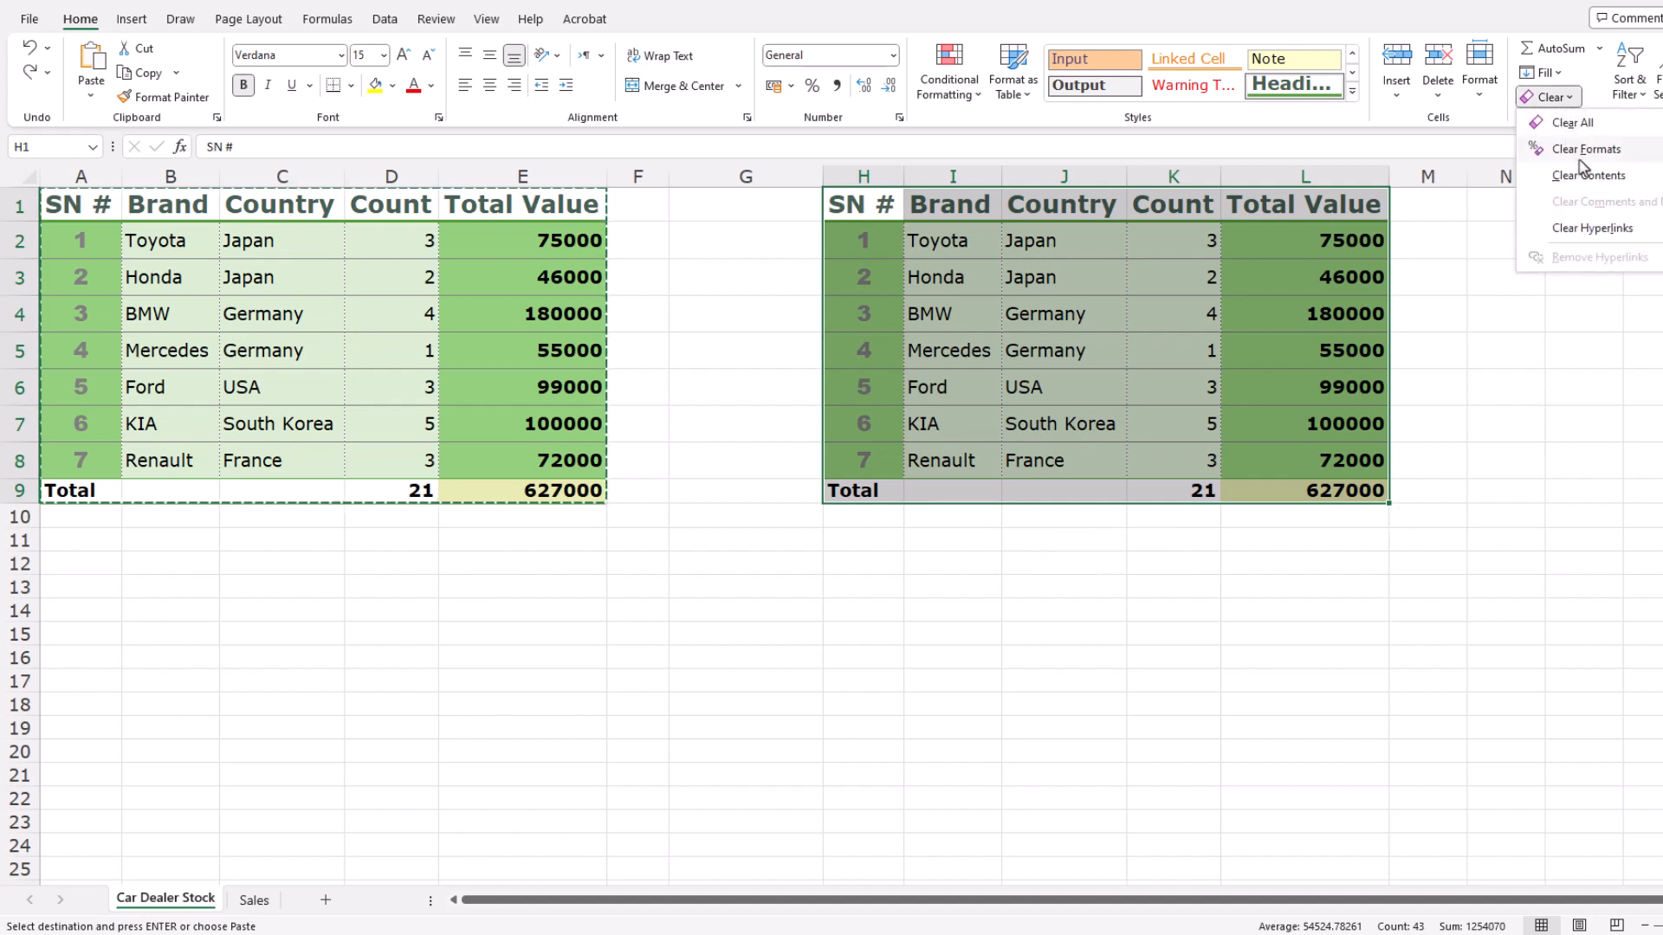
pyautogui.click(1579, 161)
pyautogui.hotkey('ctrl', 'z')
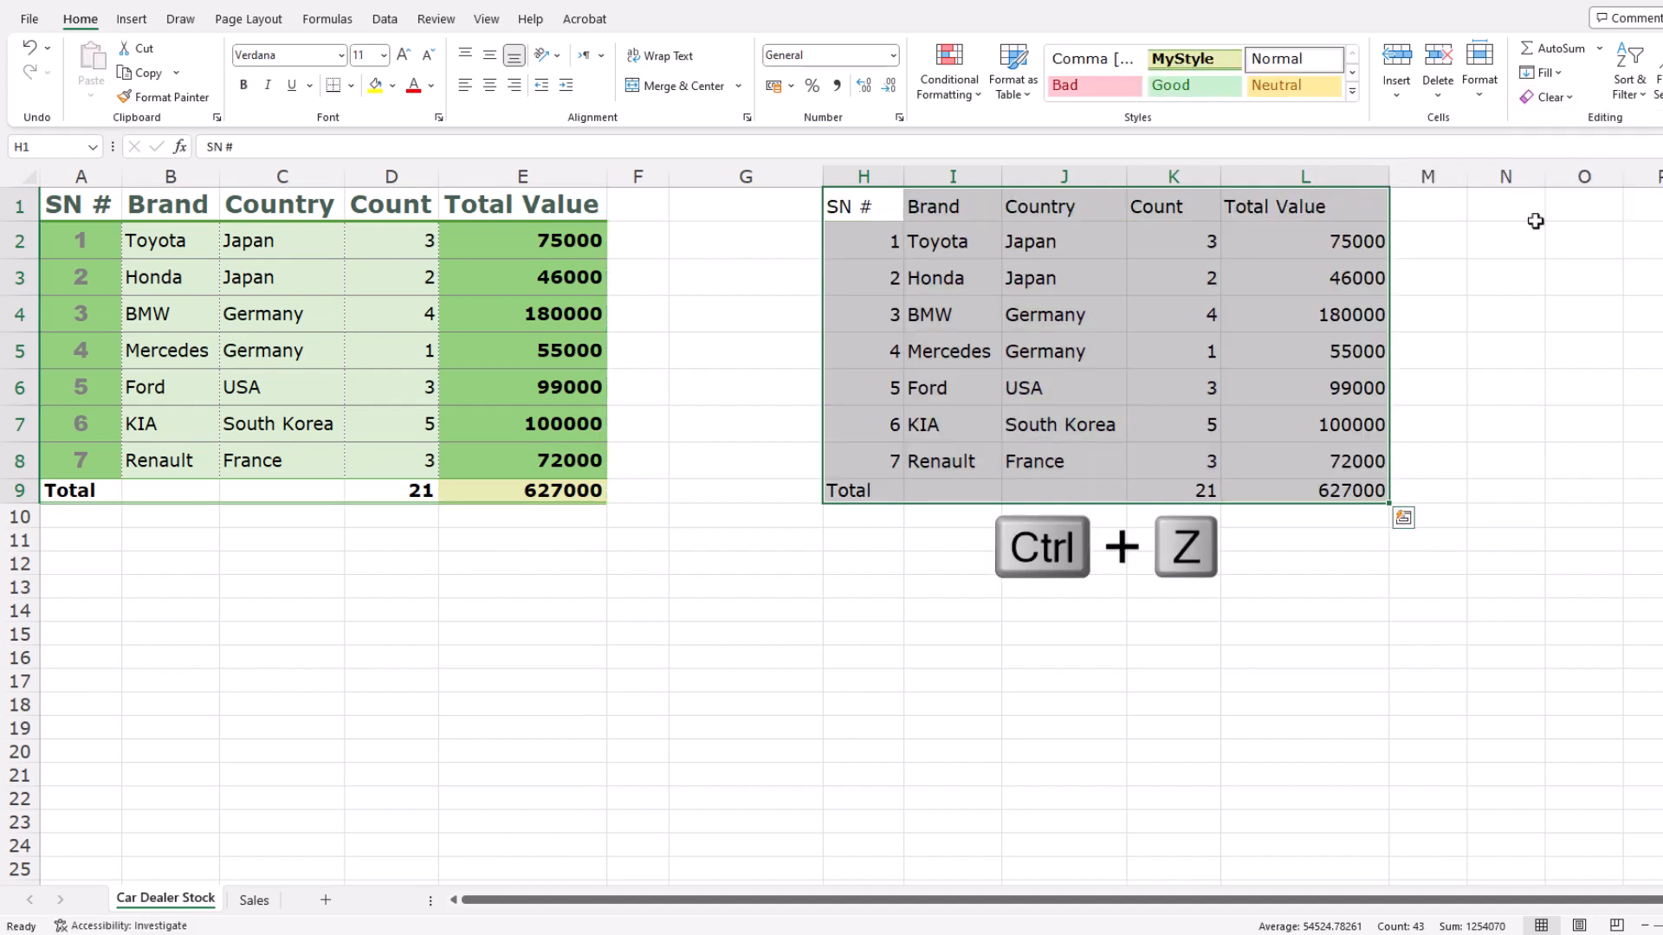
# Try clearing only the contents of the copied table in H1:L9, and undo it
pyautogui.click(1547, 97)
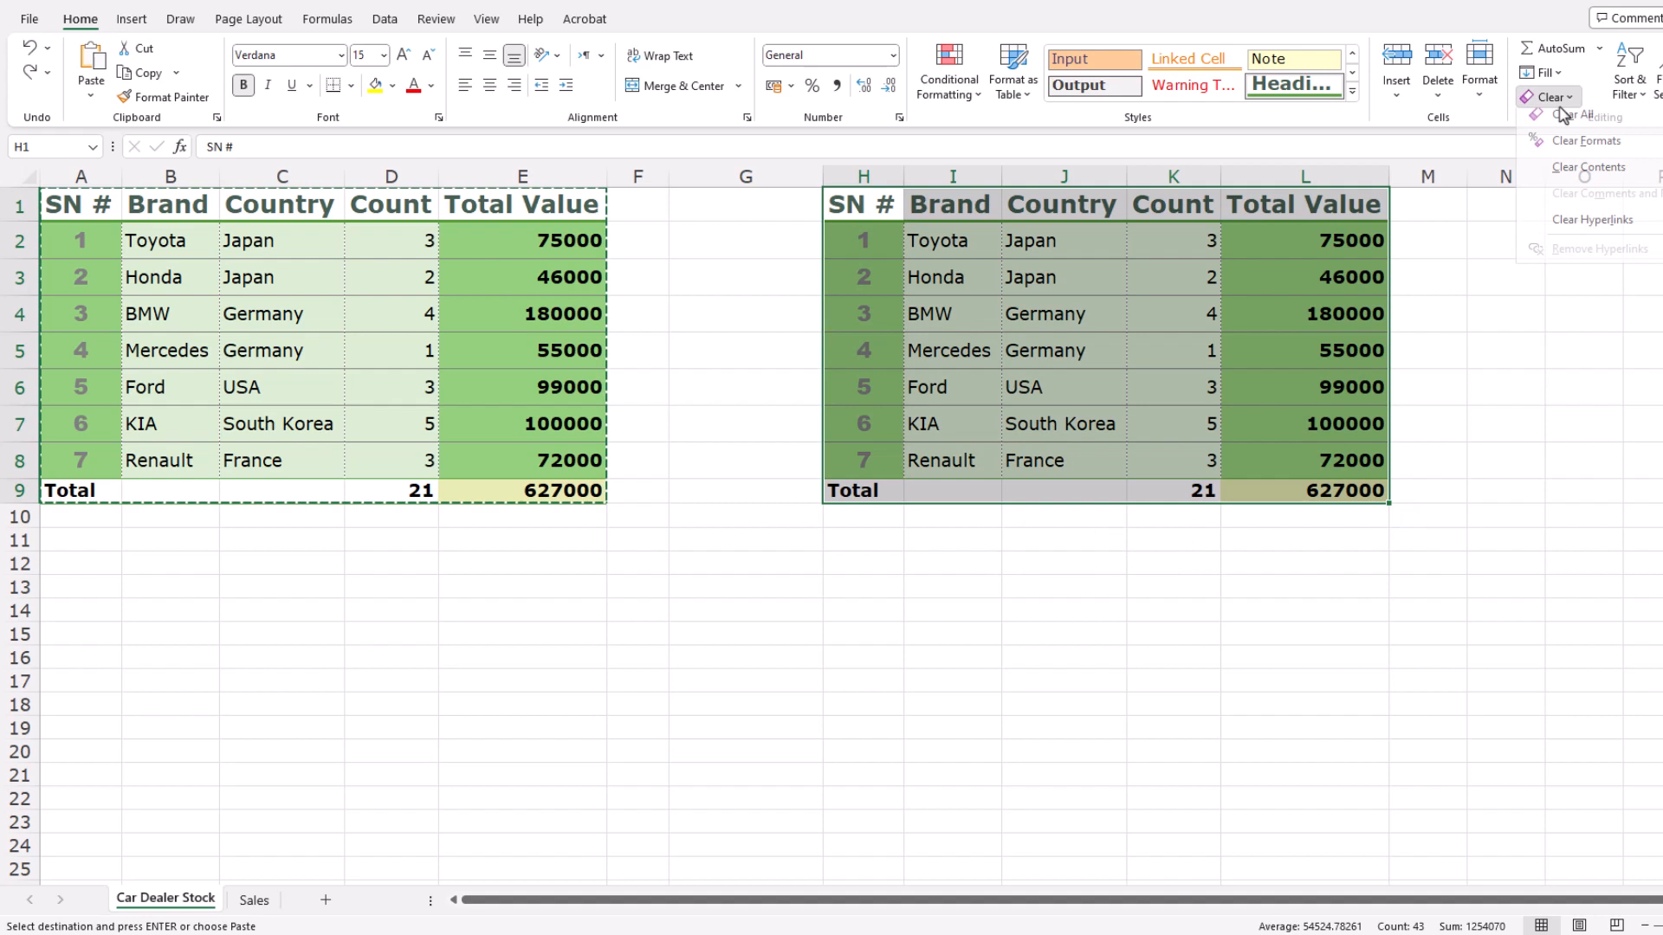
pyautogui.click(1574, 180)
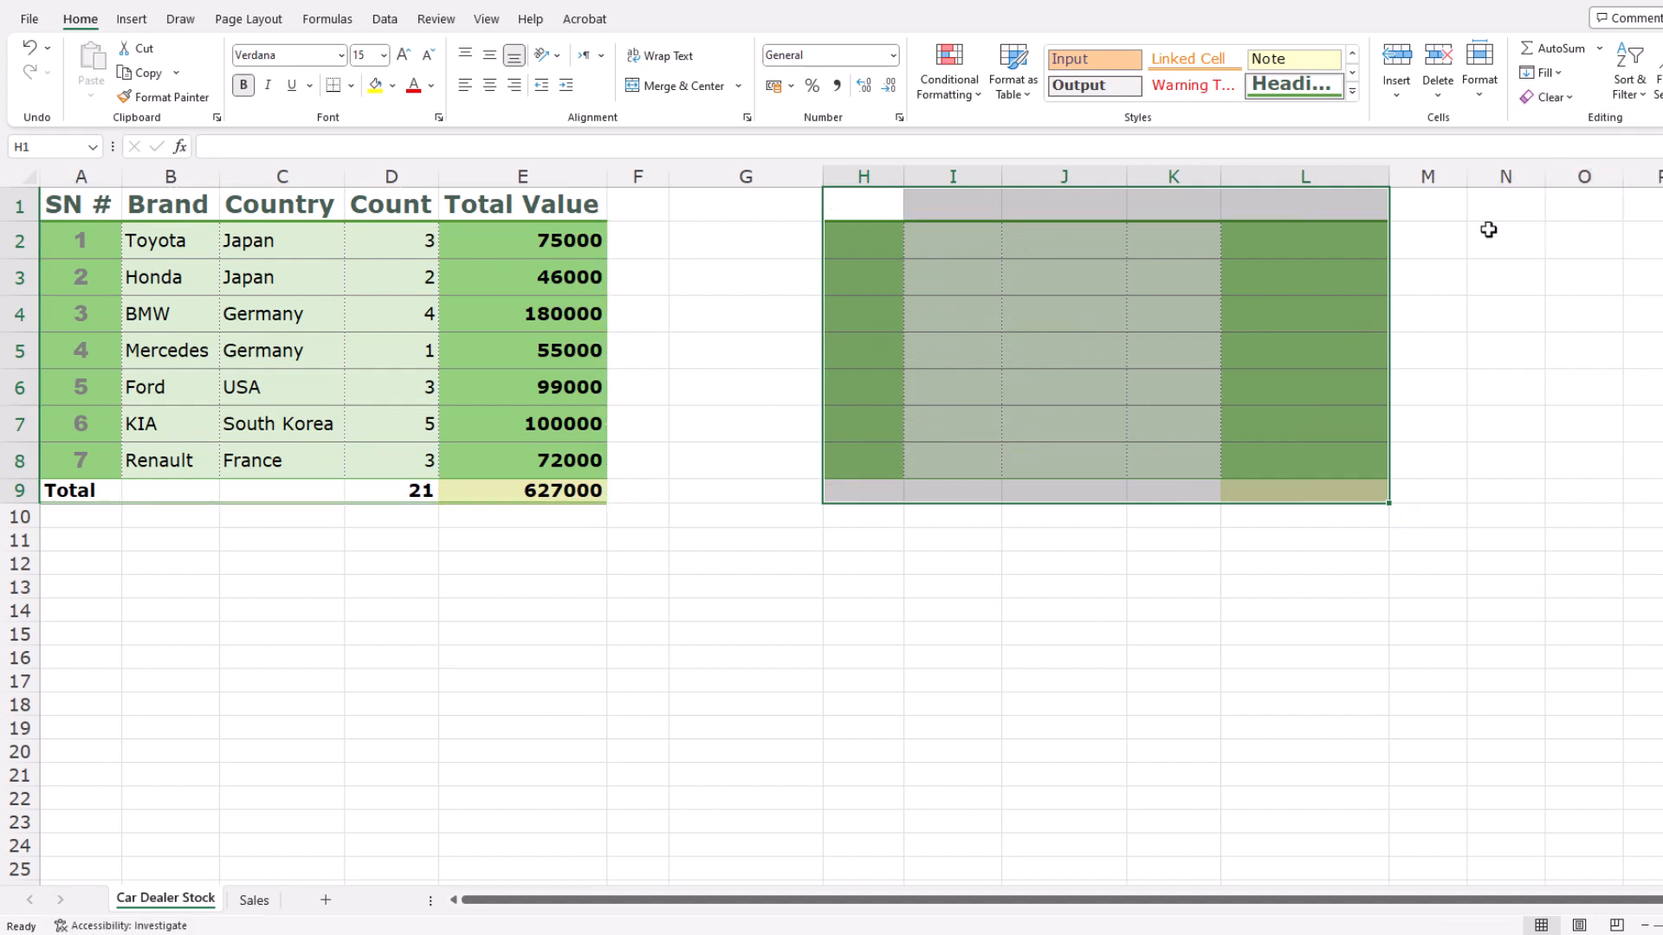
pyautogui.hotkey('ctrl', 'z')
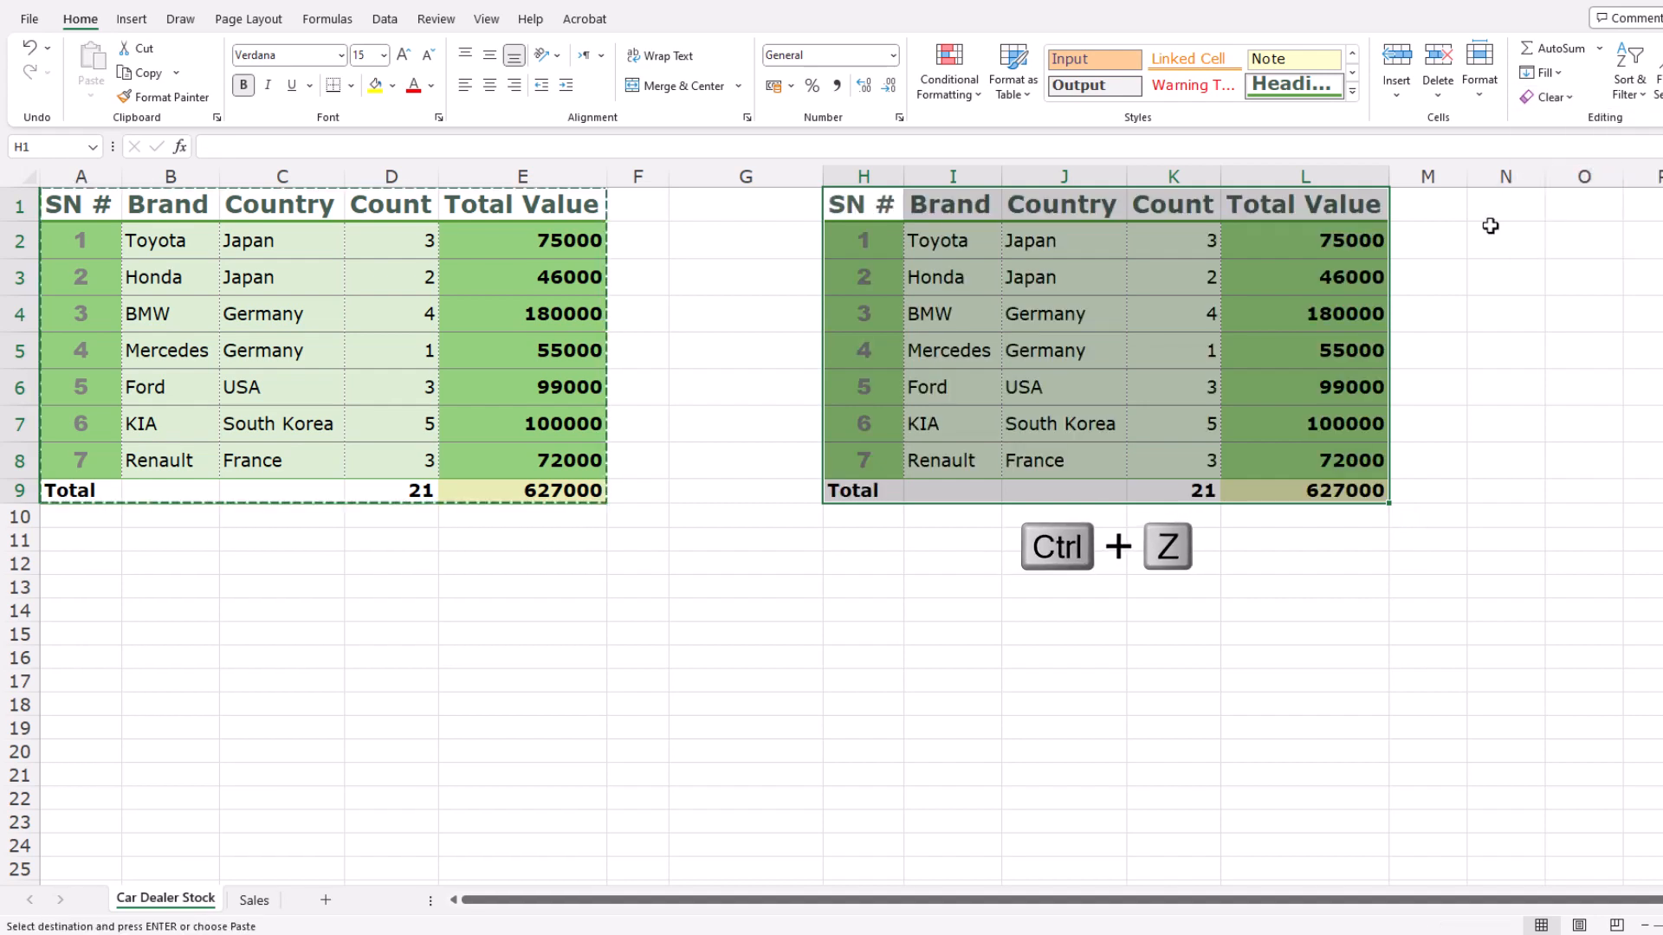
# Clear the formats of the copied table in H1:L9, keeping its data
pyautogui.click(1550, 96)
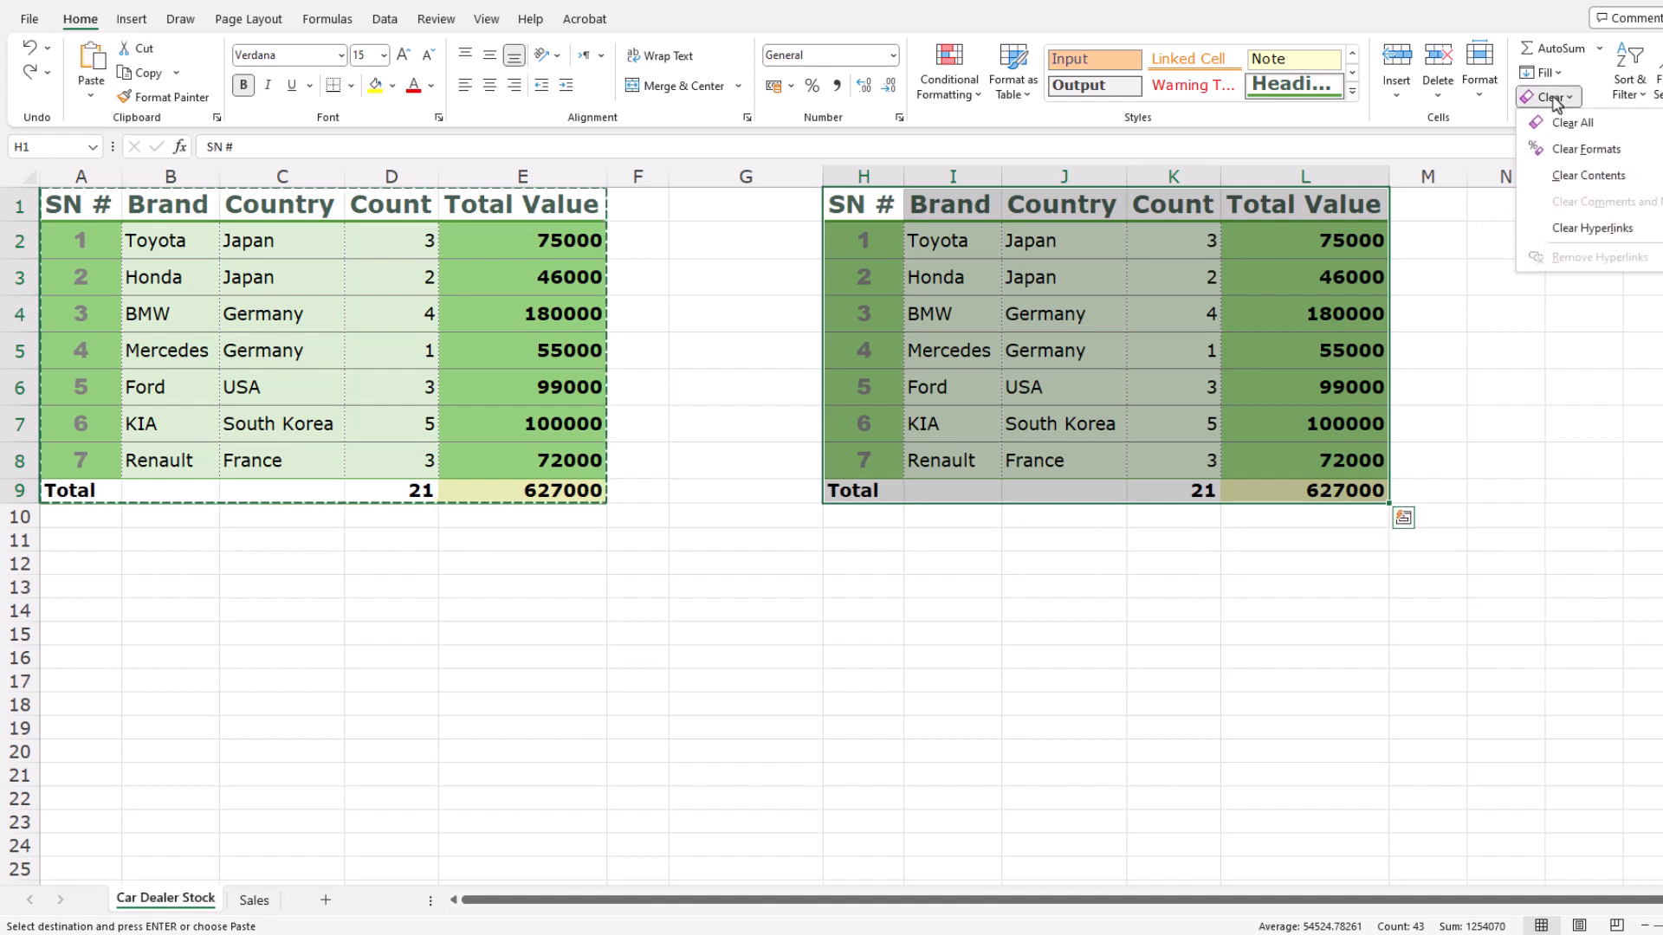
pyautogui.click(1585, 148)
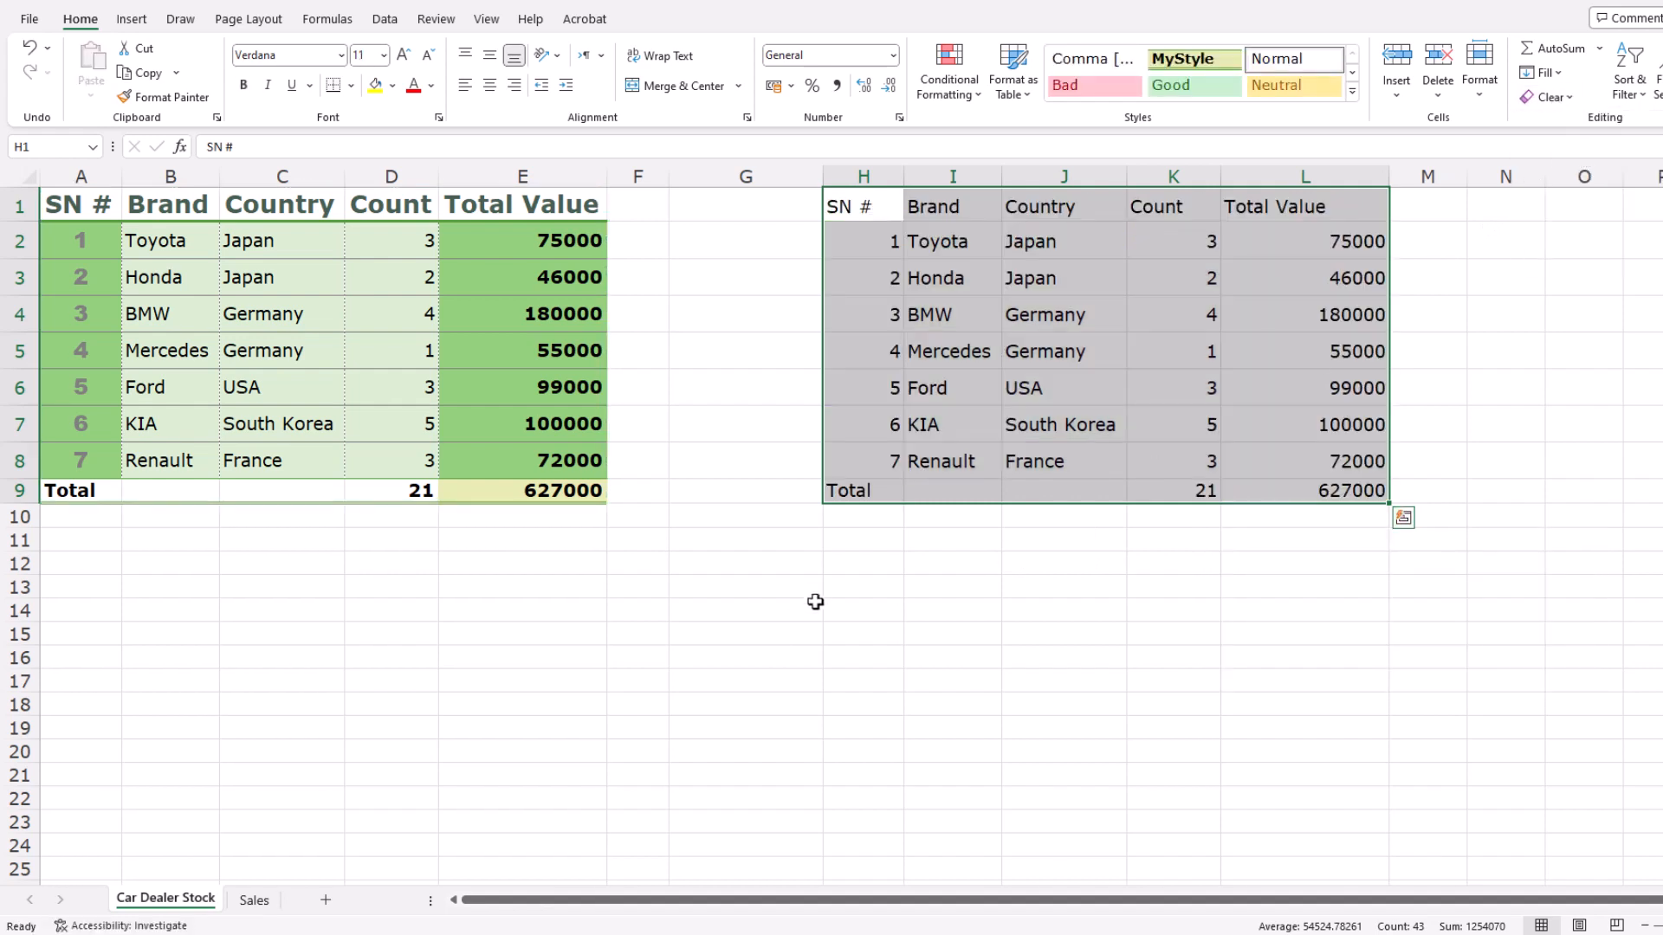
# Copy the formatting of the Brand header in B1 onto the Count header in K1 with Format Painter
pyautogui.click(887, 568)
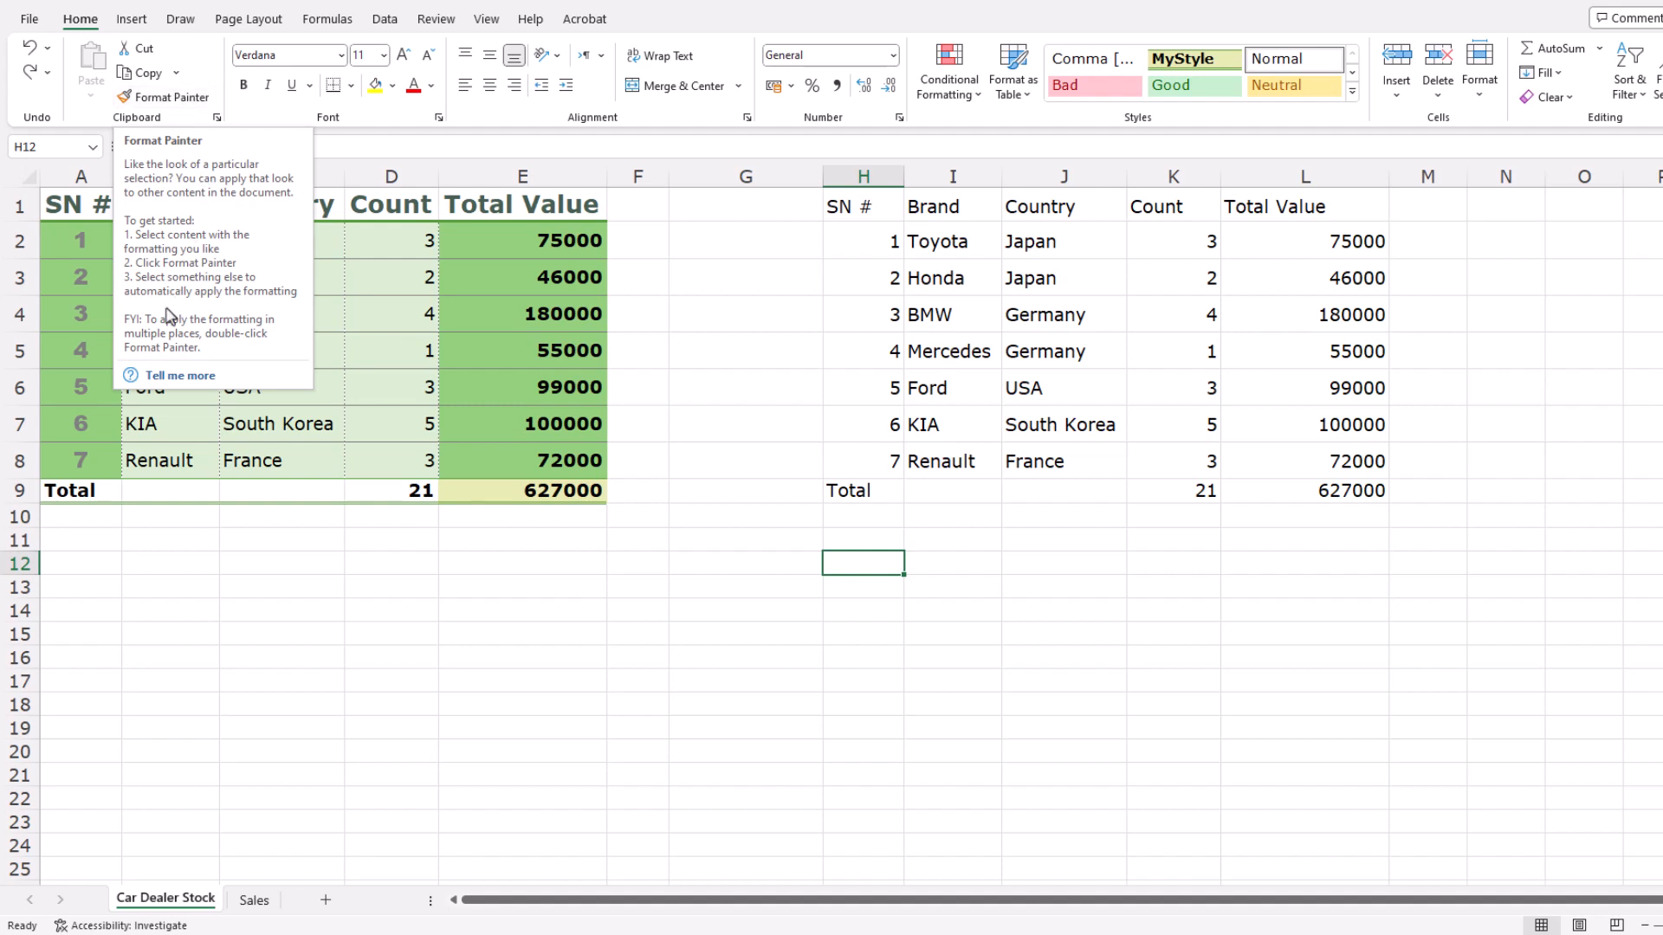
pyautogui.click(86, 243)
pyautogui.click(202, 194)
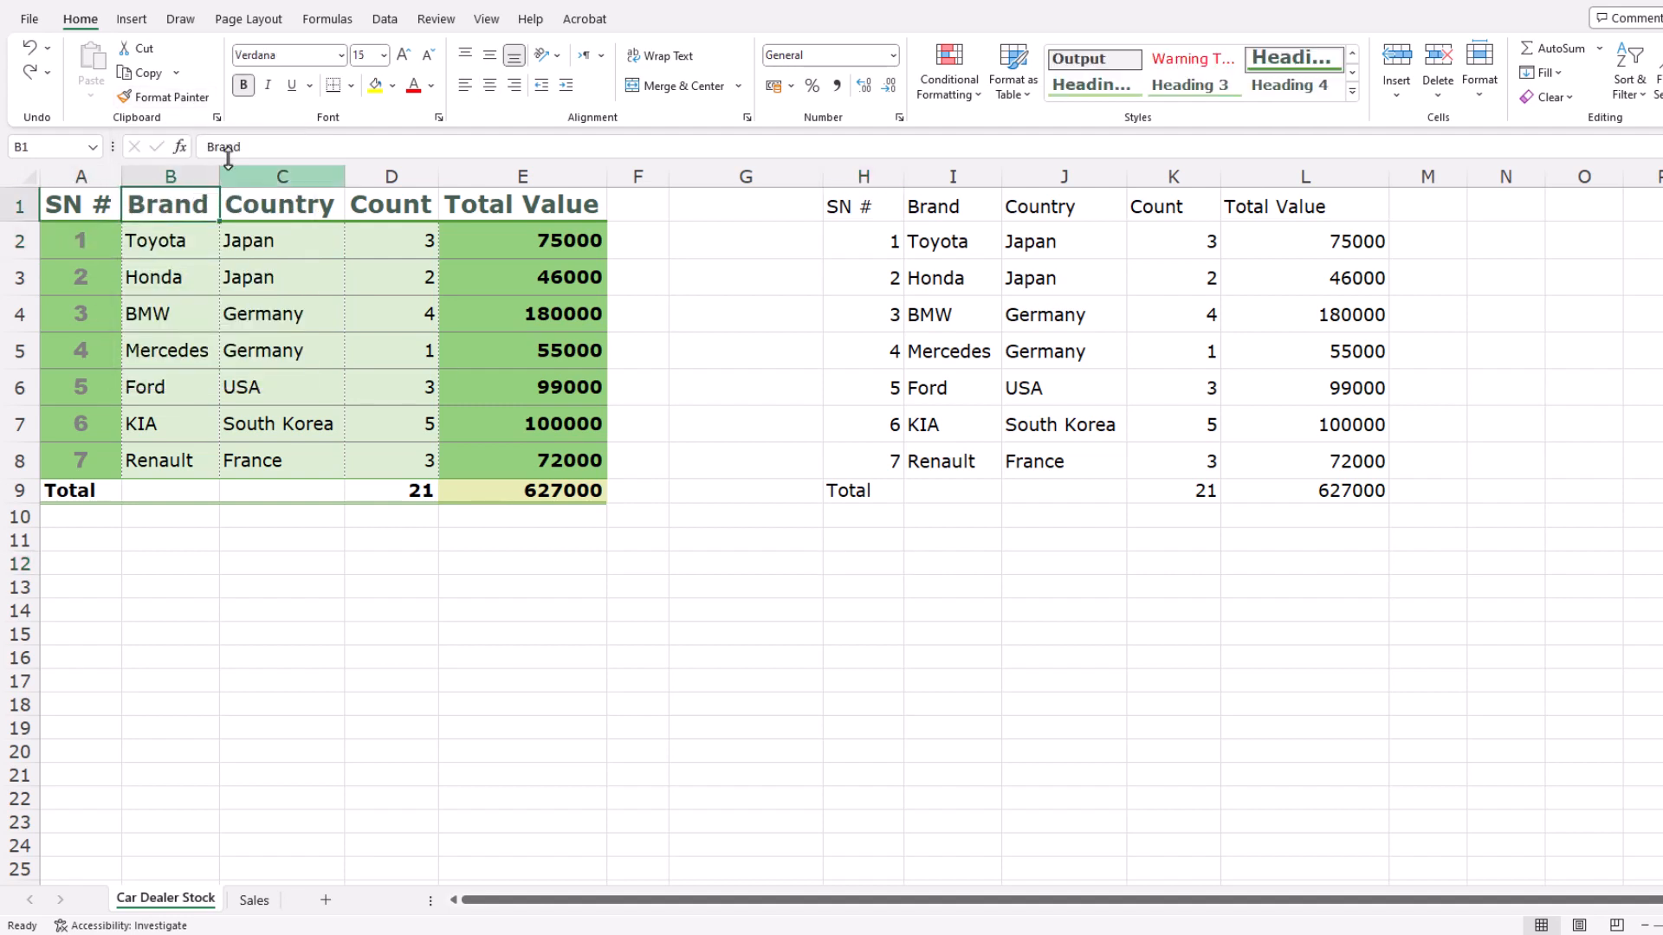
pyautogui.click(151, 97)
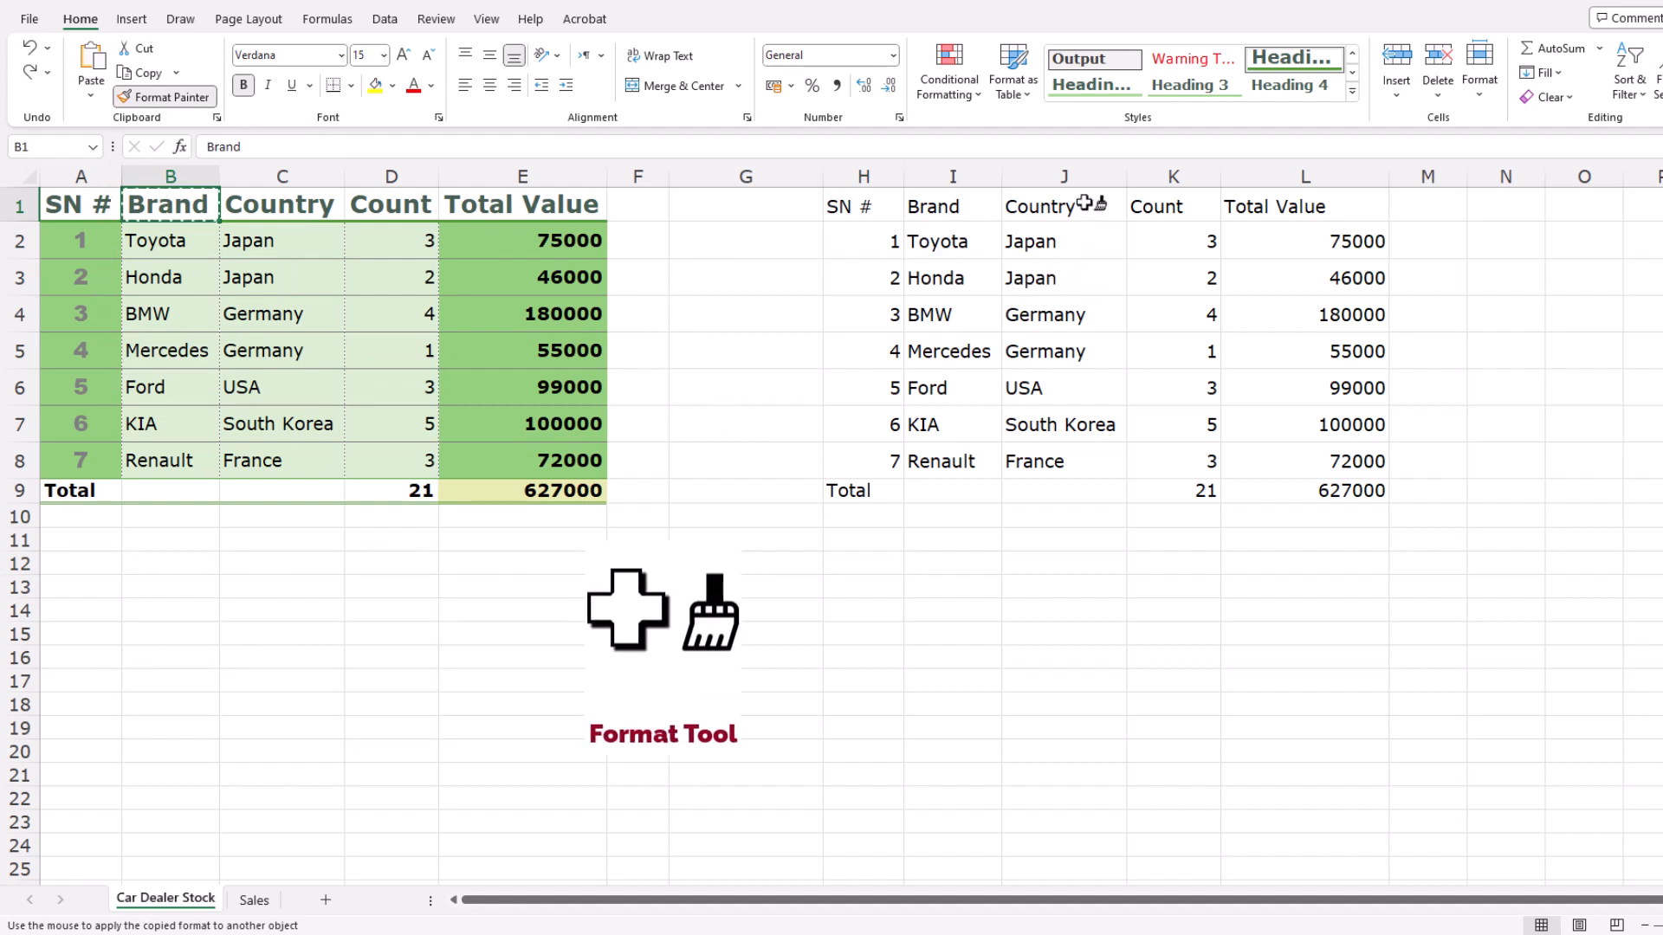
pyautogui.click(1154, 204)
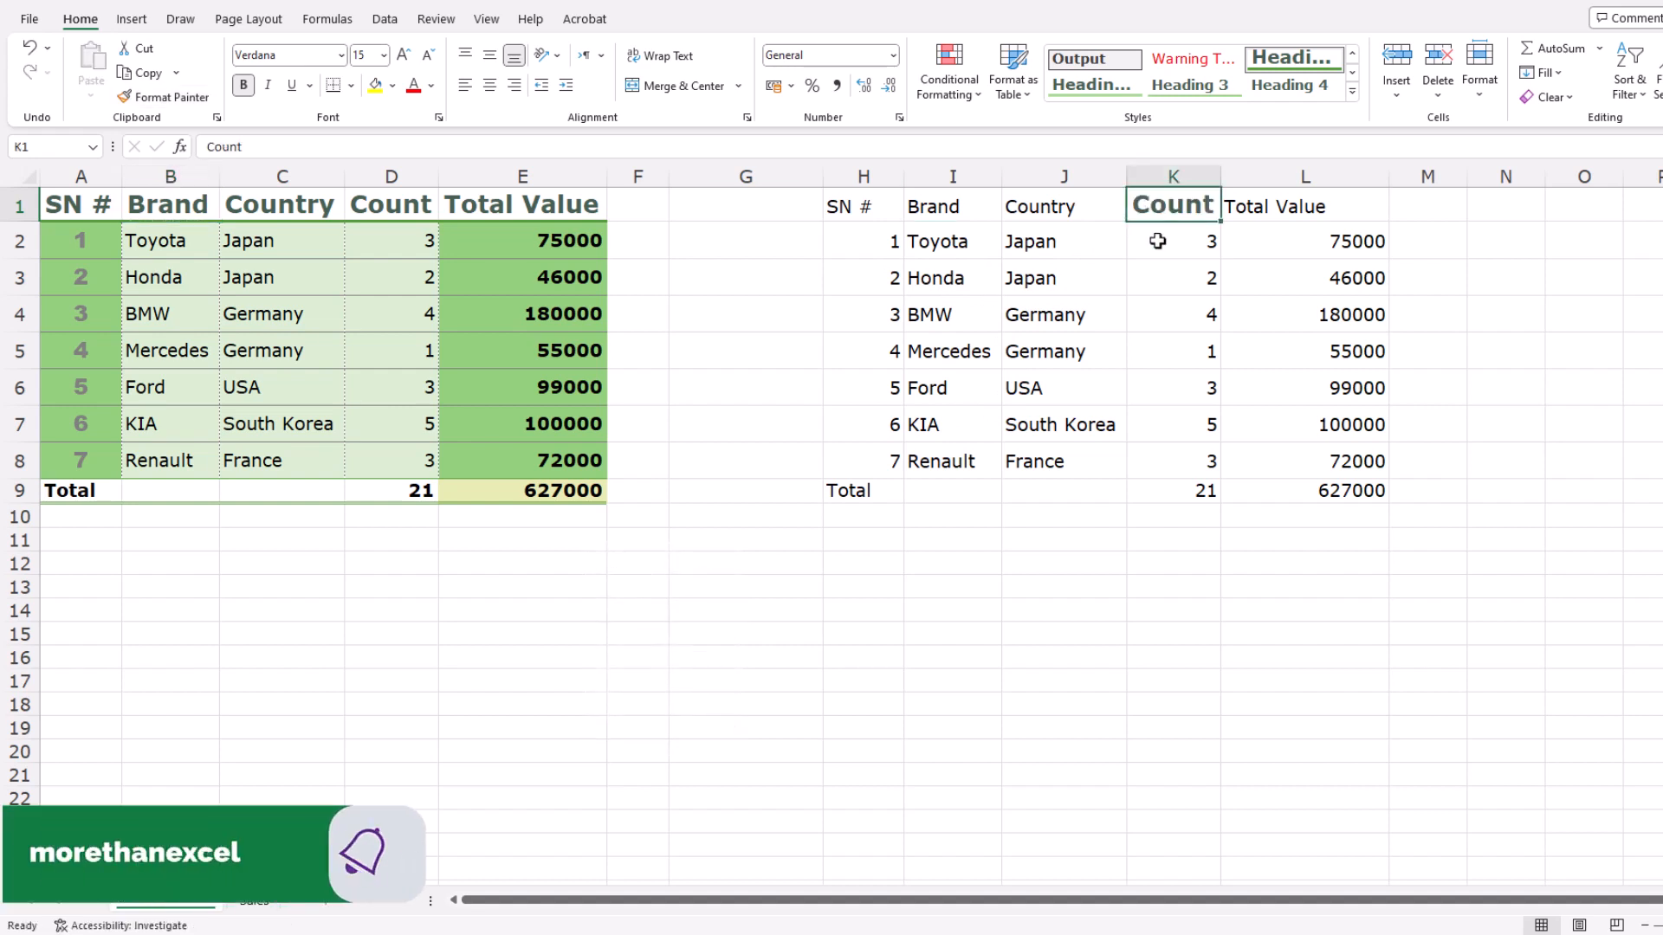
pyautogui.click(1159, 280)
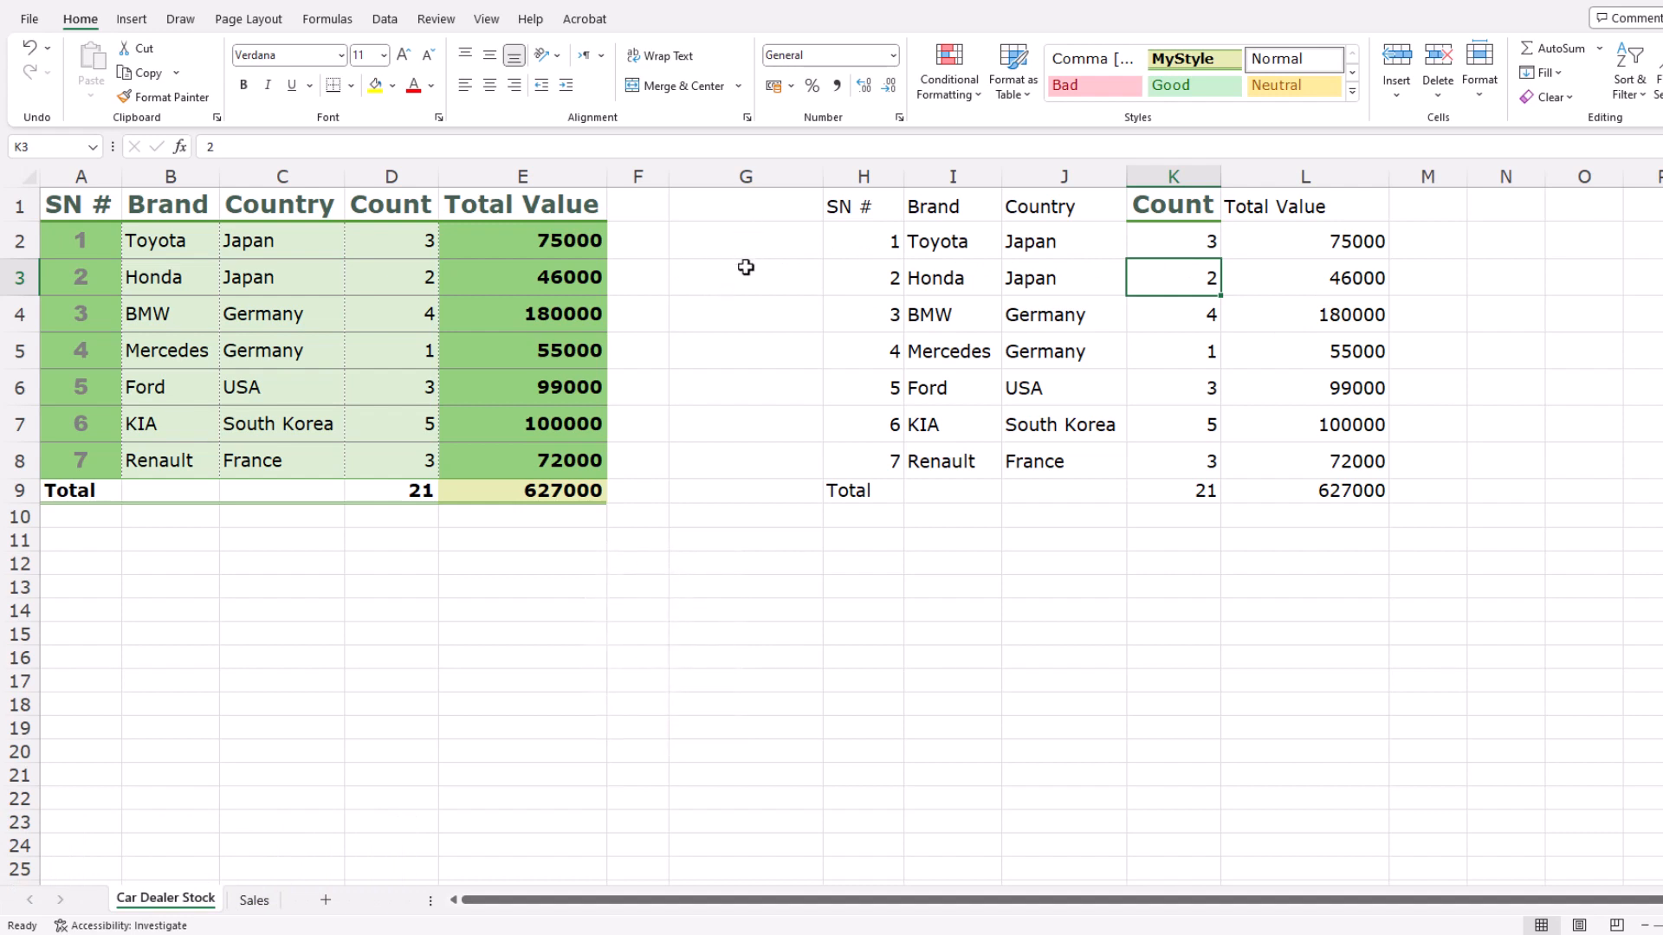
# Copy the formatting of serial-number cell A3 onto the copied table's serial numbers in H2:H8 with Format Painter
pyautogui.click(83, 283)
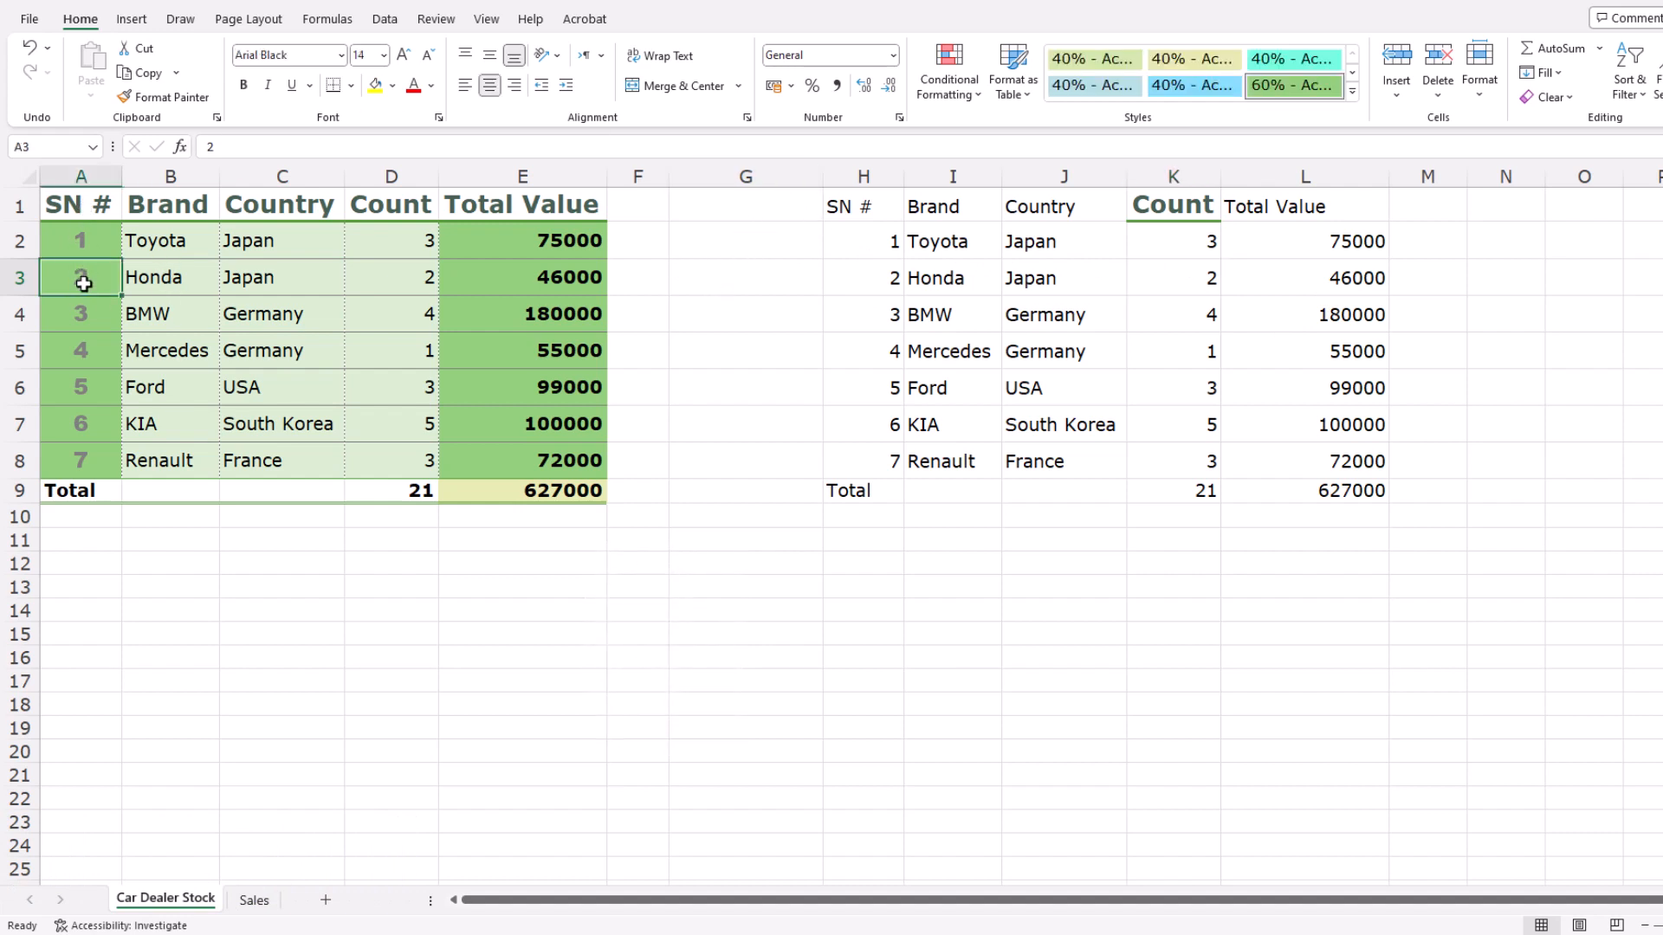
pyautogui.click(179, 101)
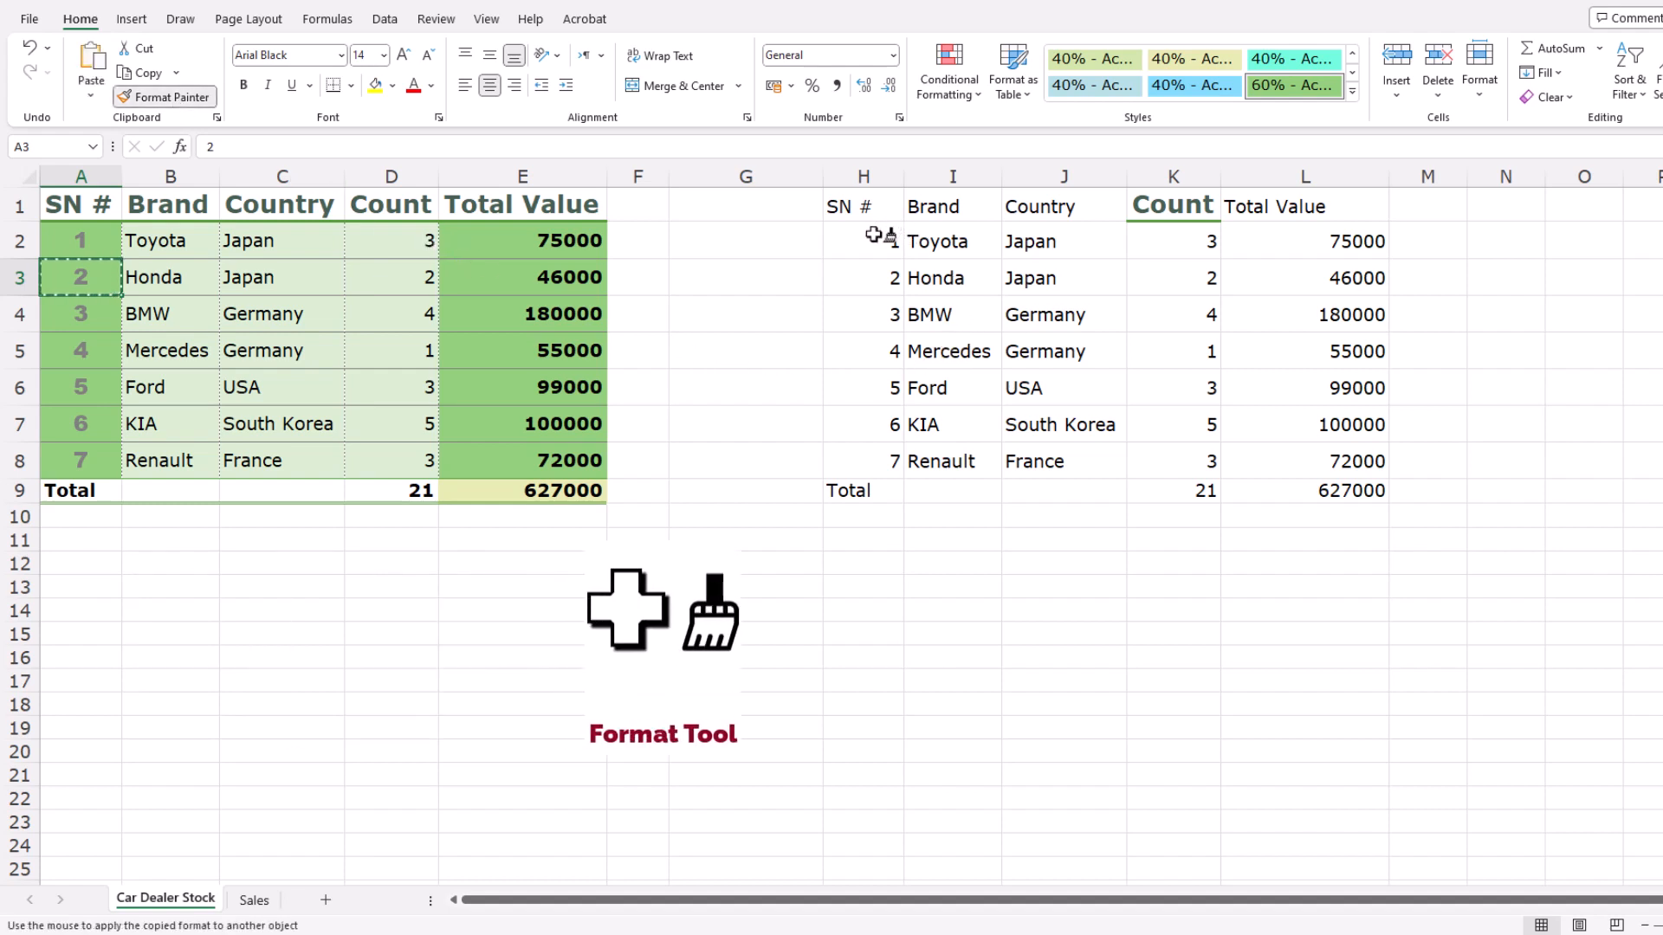
pyautogui.moveTo(873, 235); pyautogui.dragTo(873, 463)
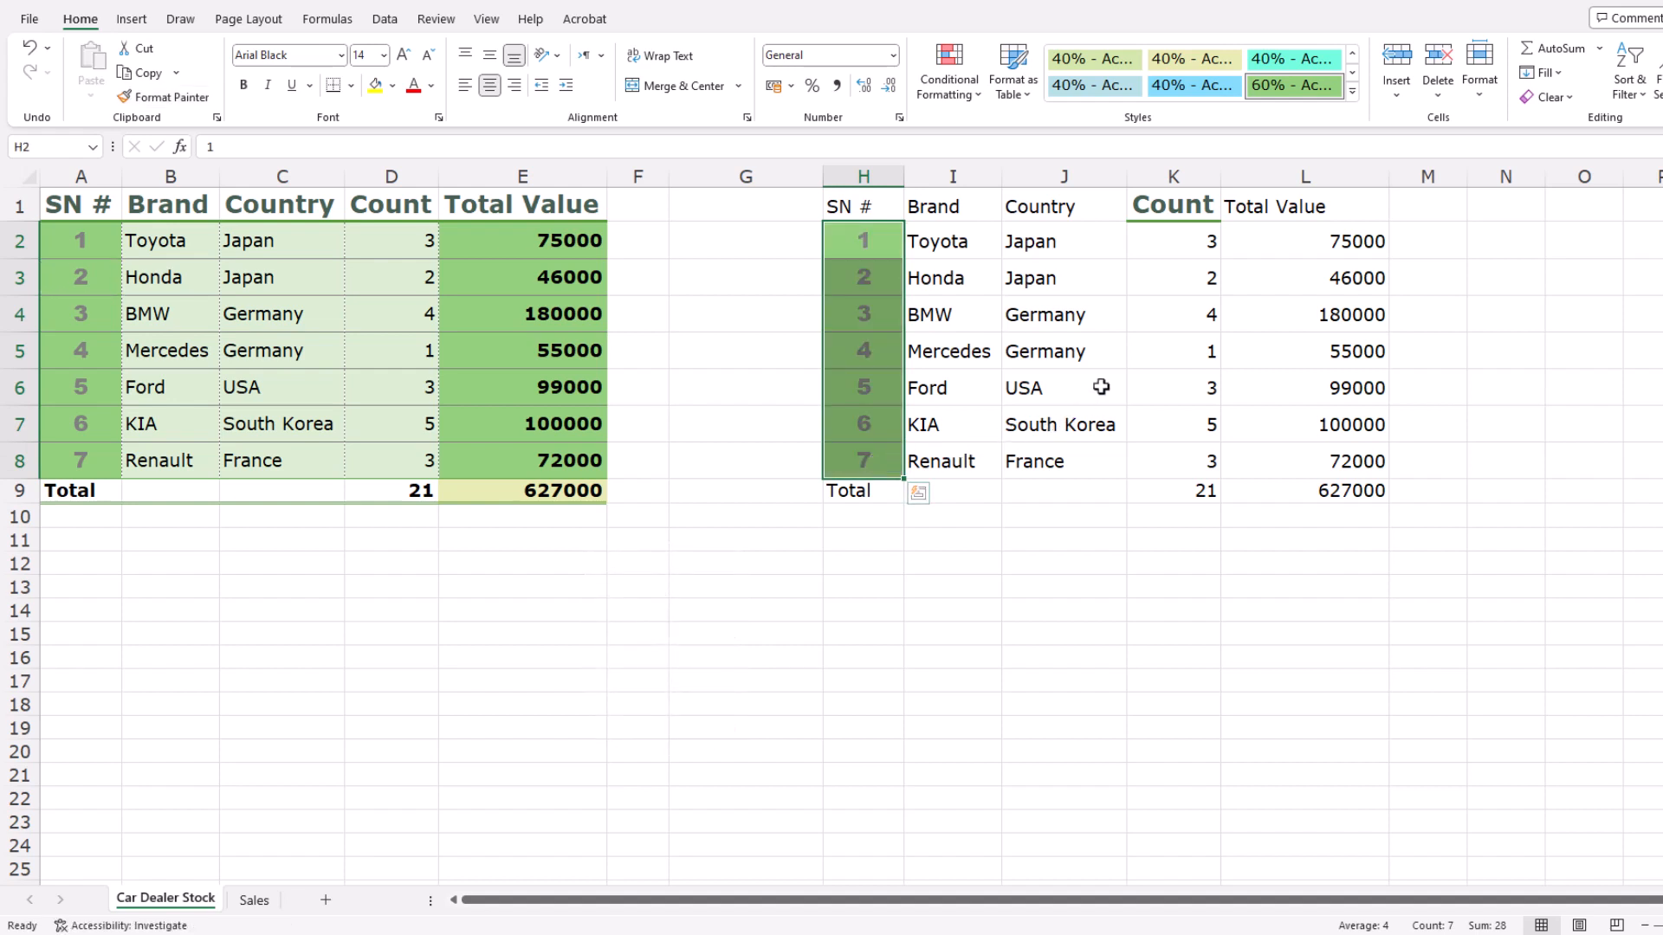
pyautogui.click(779, 236)
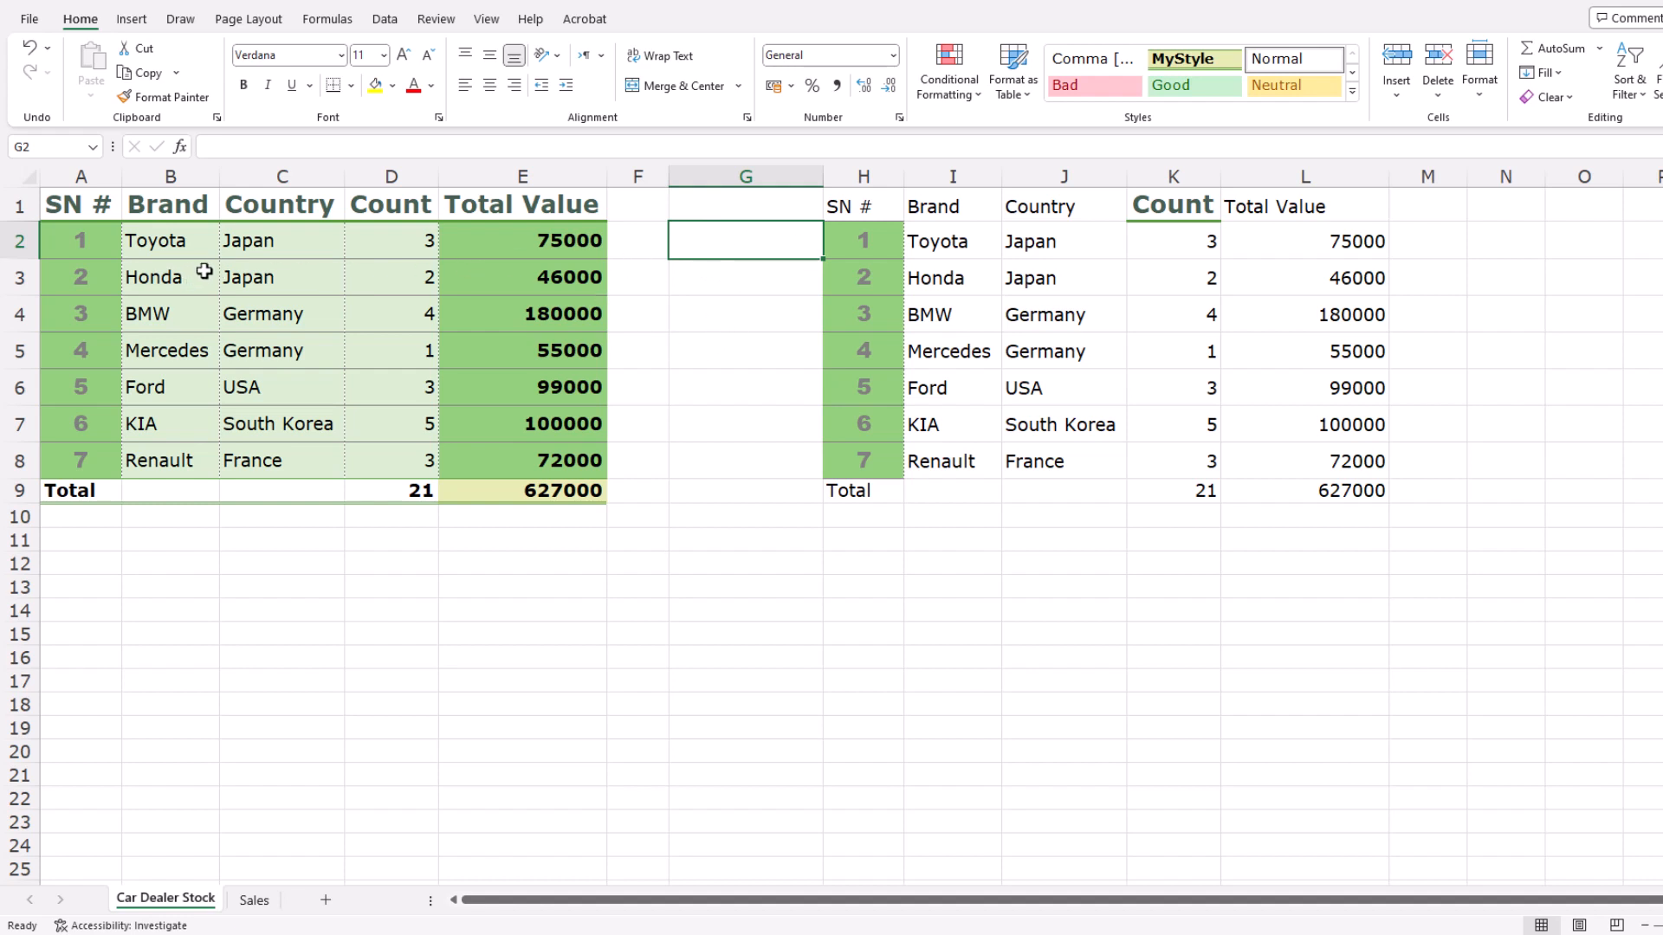
# Lock Format Painter on the A1 header formatting, apply it to I1, J3, K5, L7 and J7, and exit the painter
pyautogui.doubleClick(140, 243)
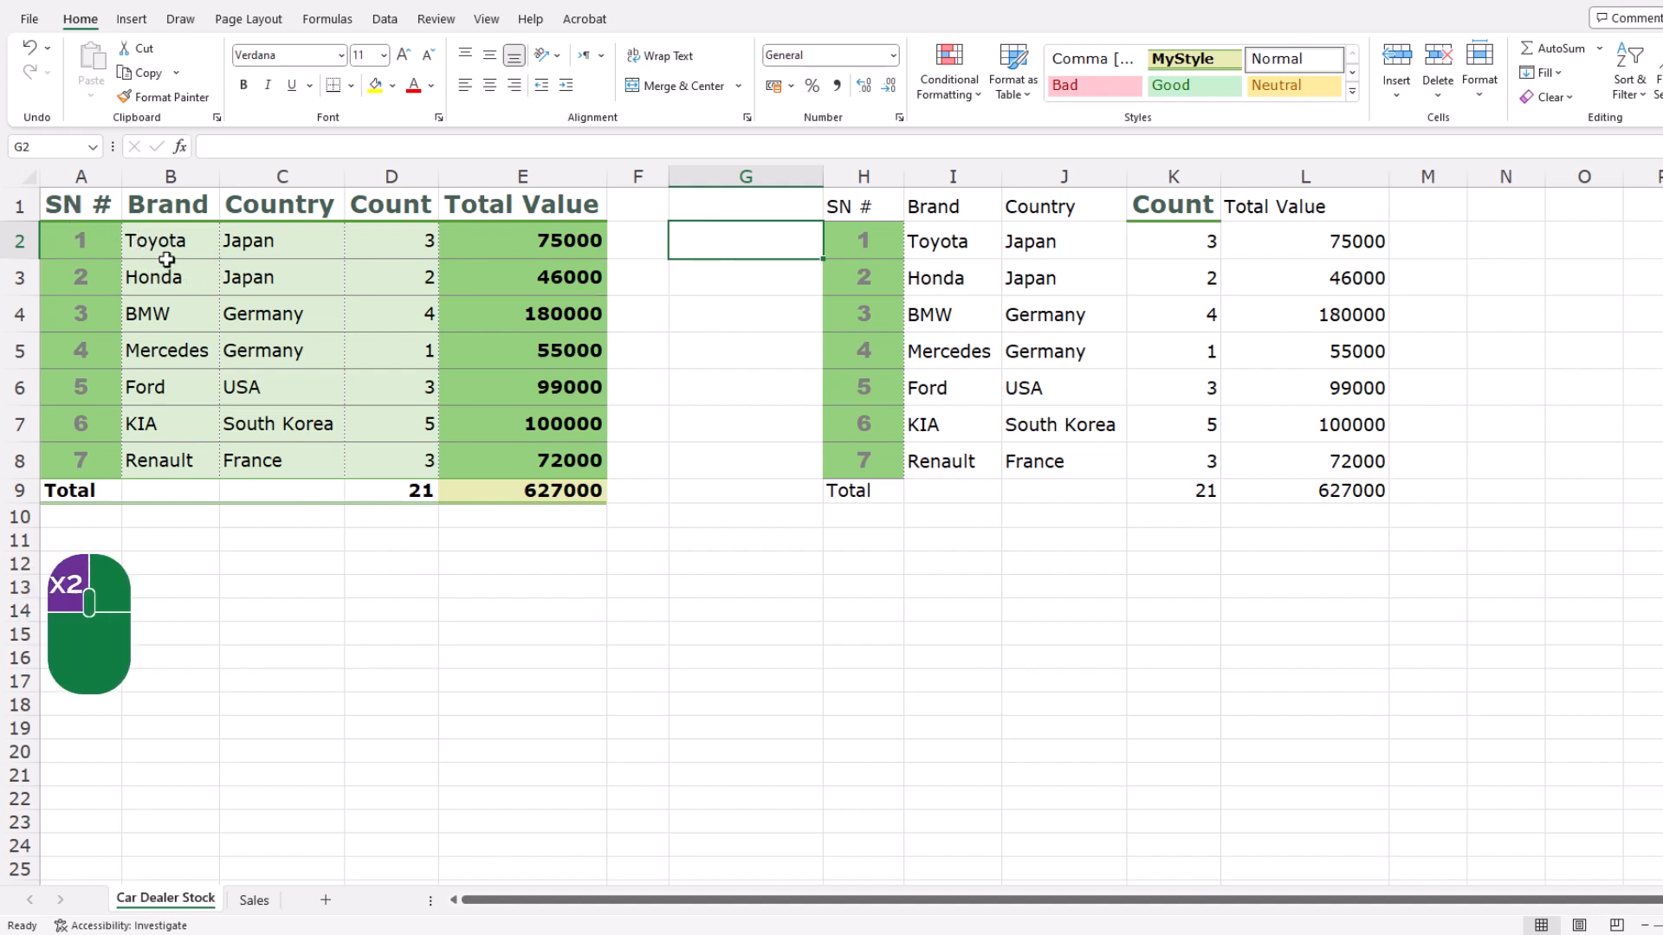
pyautogui.click(104, 204)
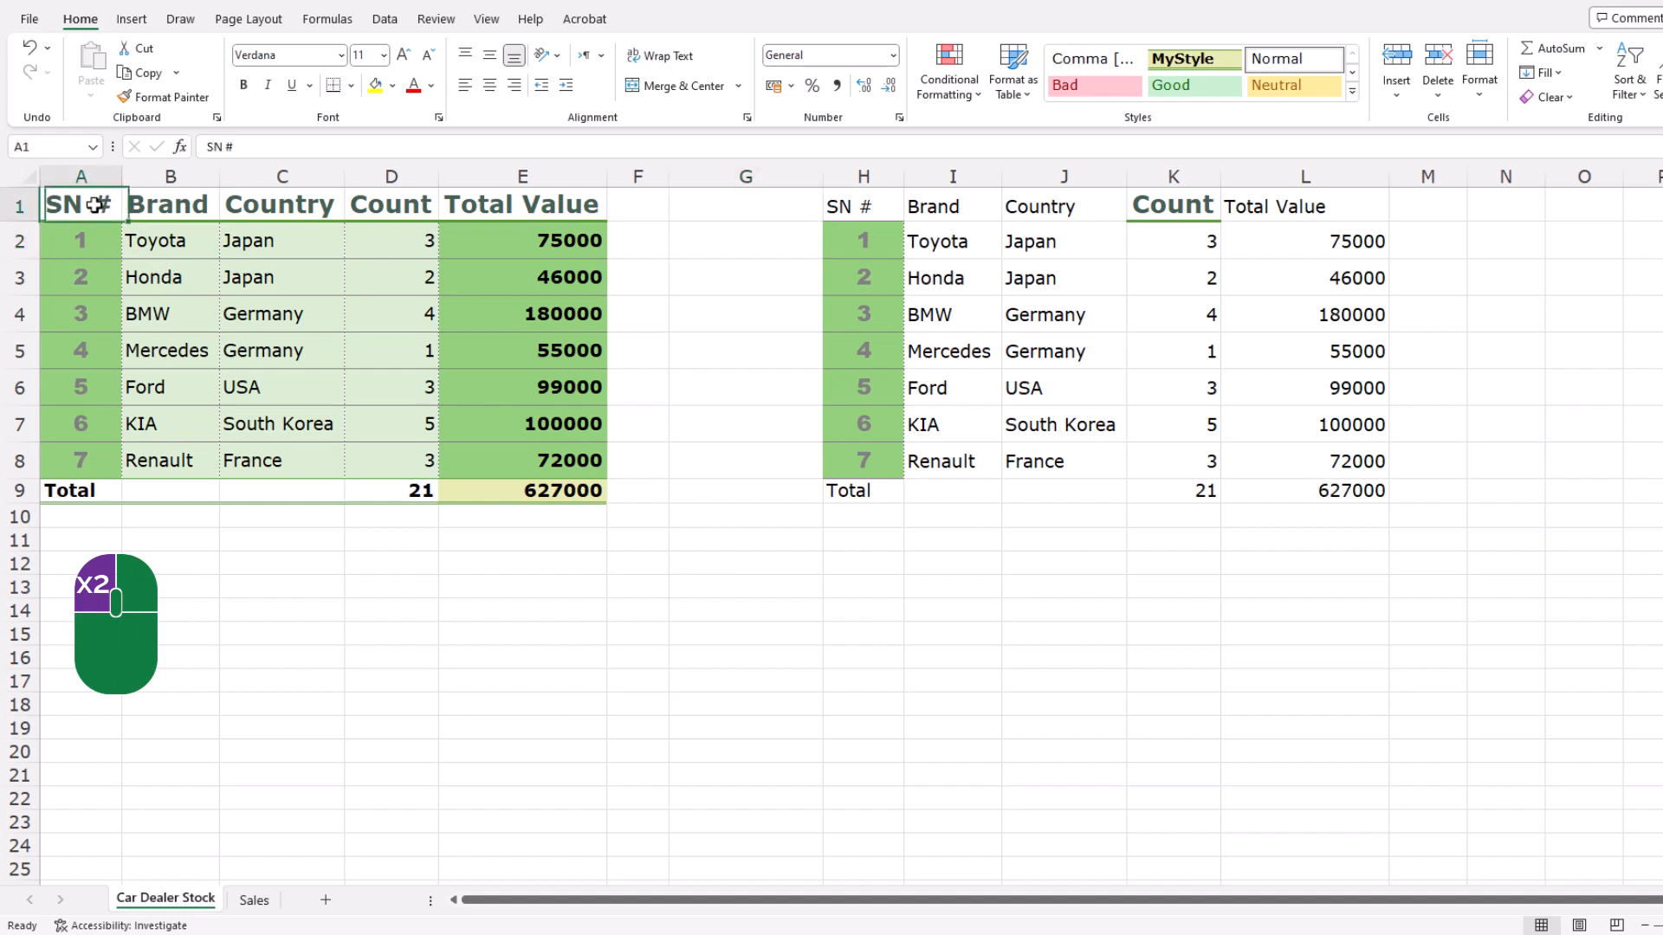
pyautogui.click(165, 96)
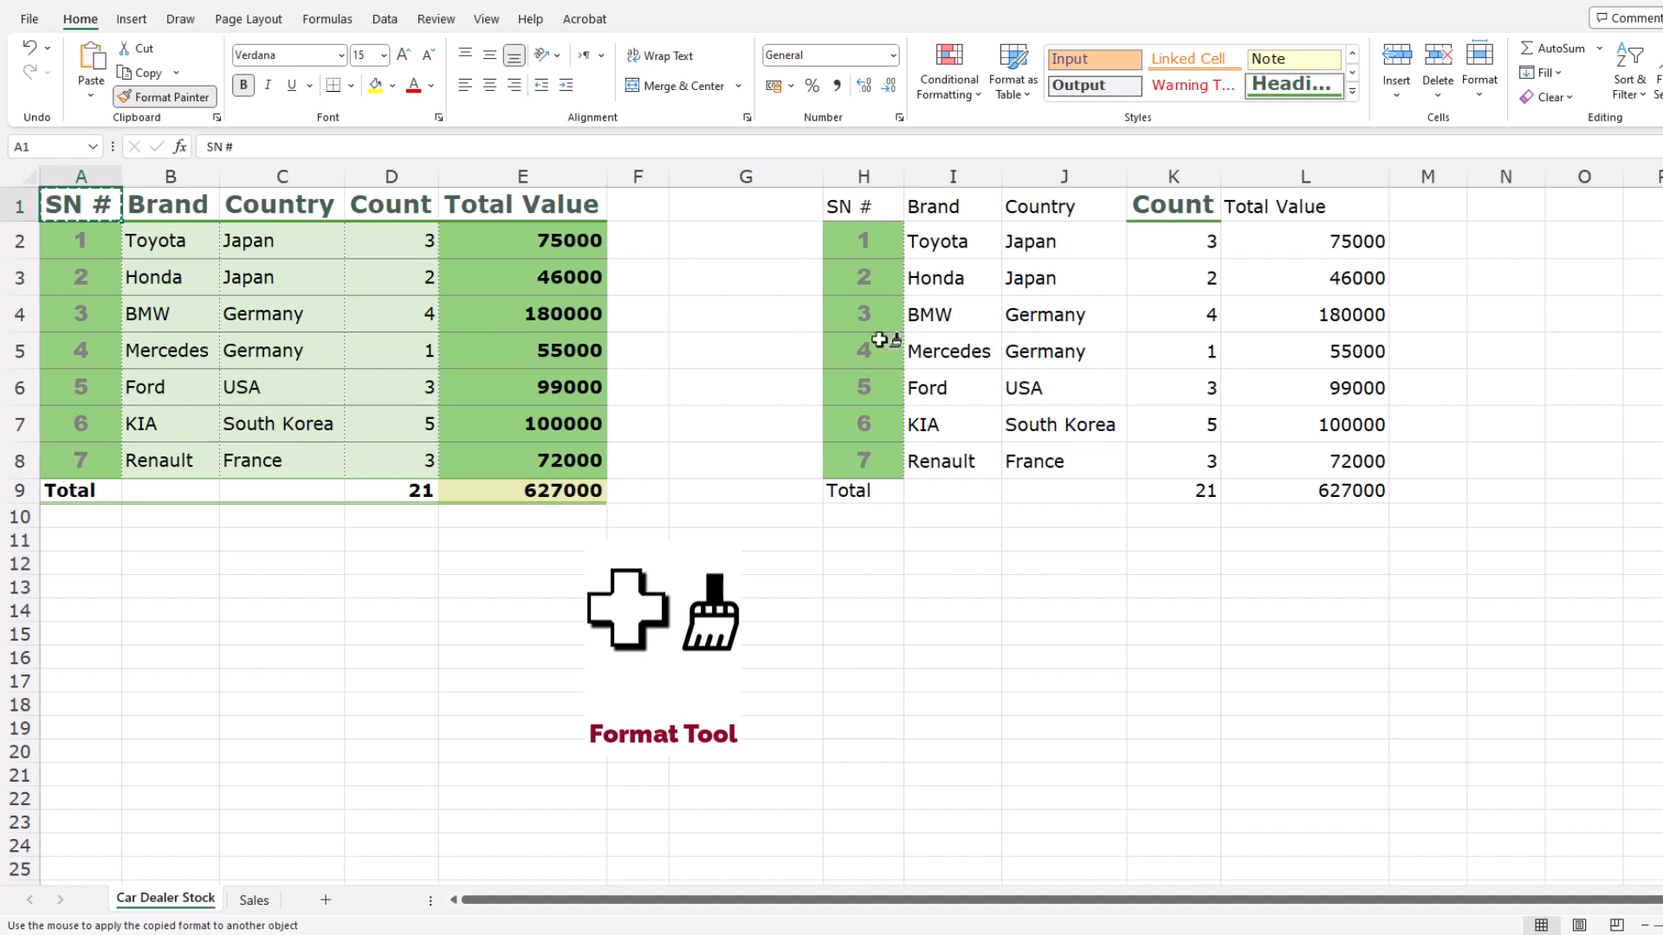
pyautogui.click(931, 217)
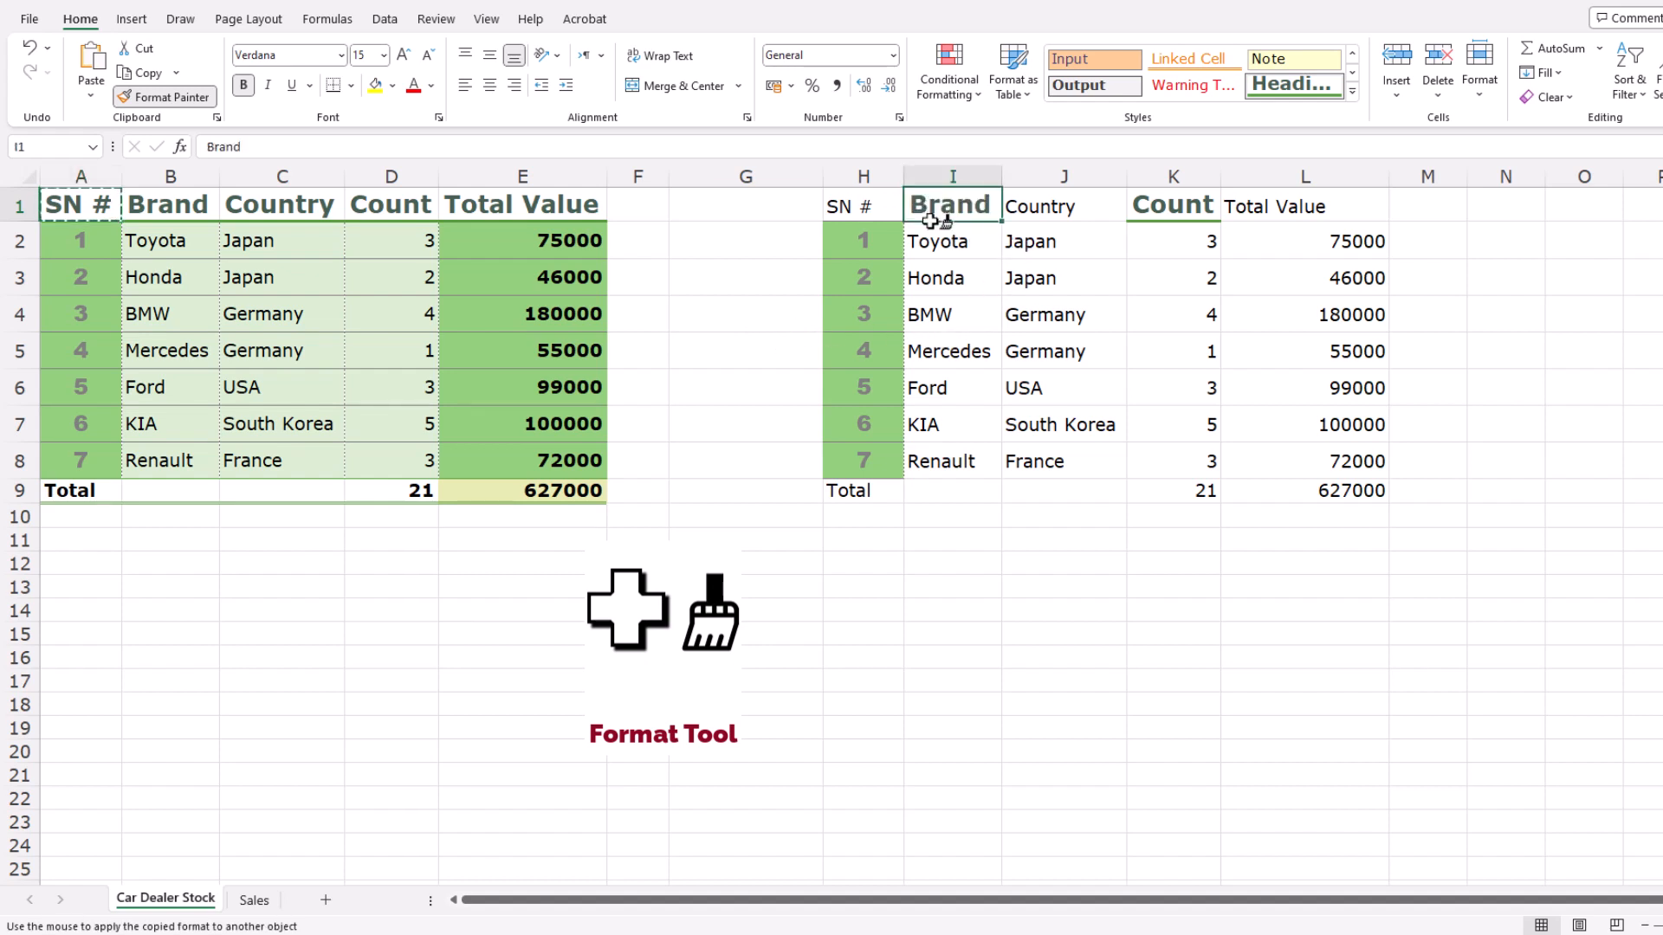
pyautogui.click(1055, 278)
pyautogui.click(1177, 351)
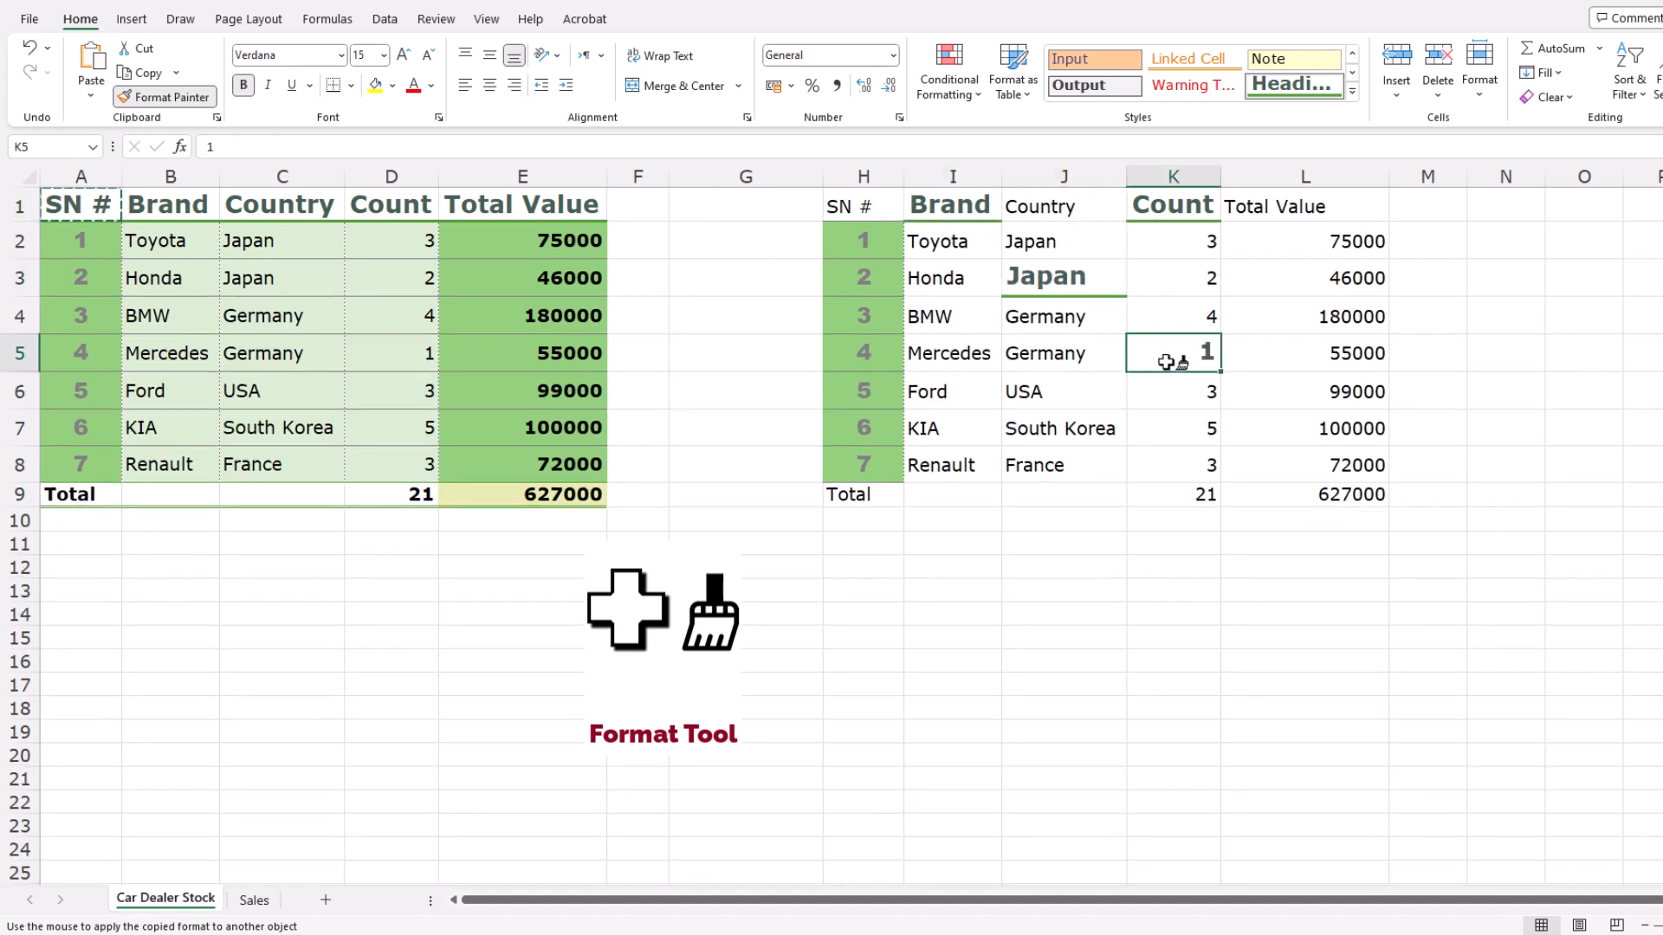
pyautogui.click(1338, 423)
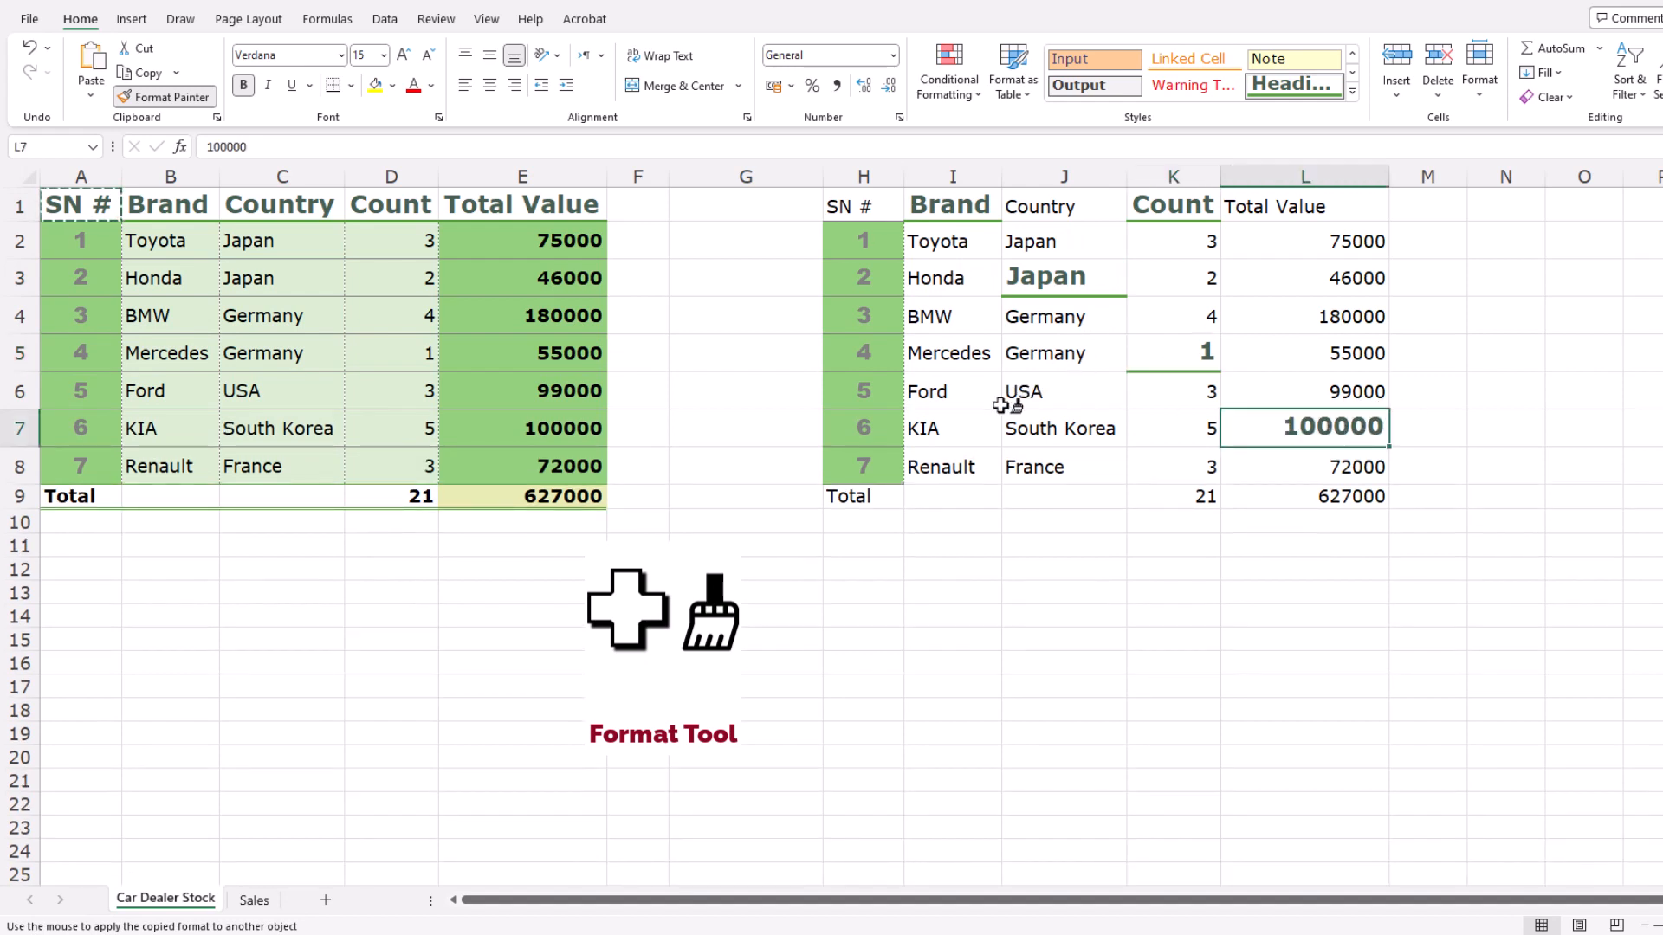
pyautogui.click(1026, 430)
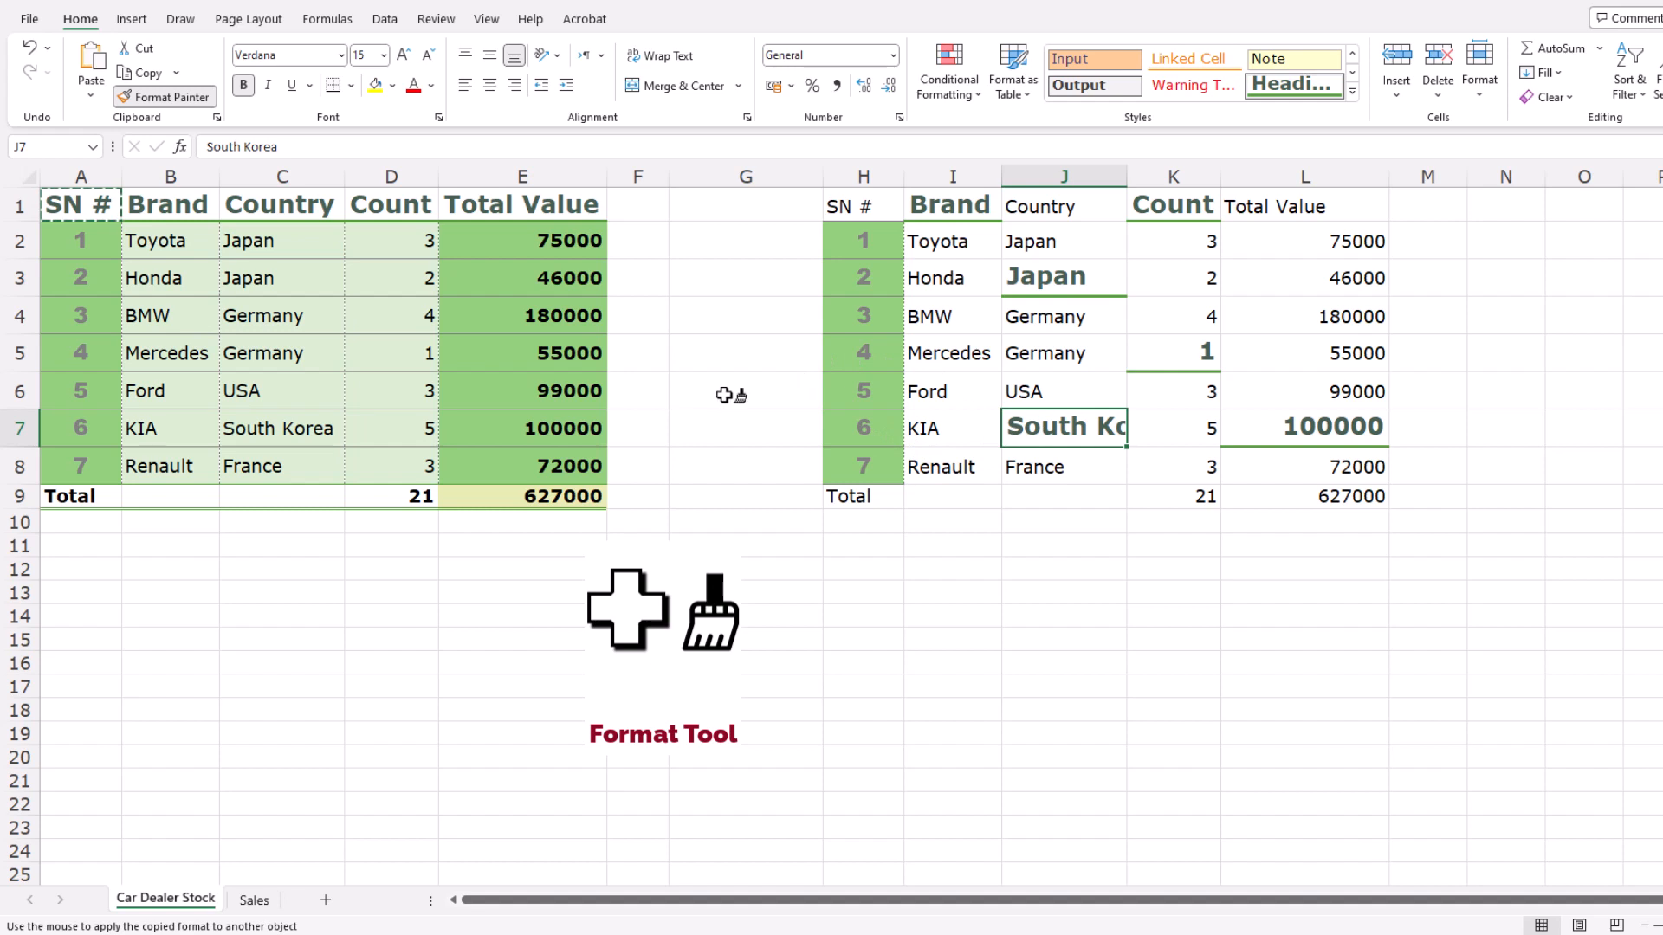
pyautogui.click(146, 98)
pyautogui.press('Escape')
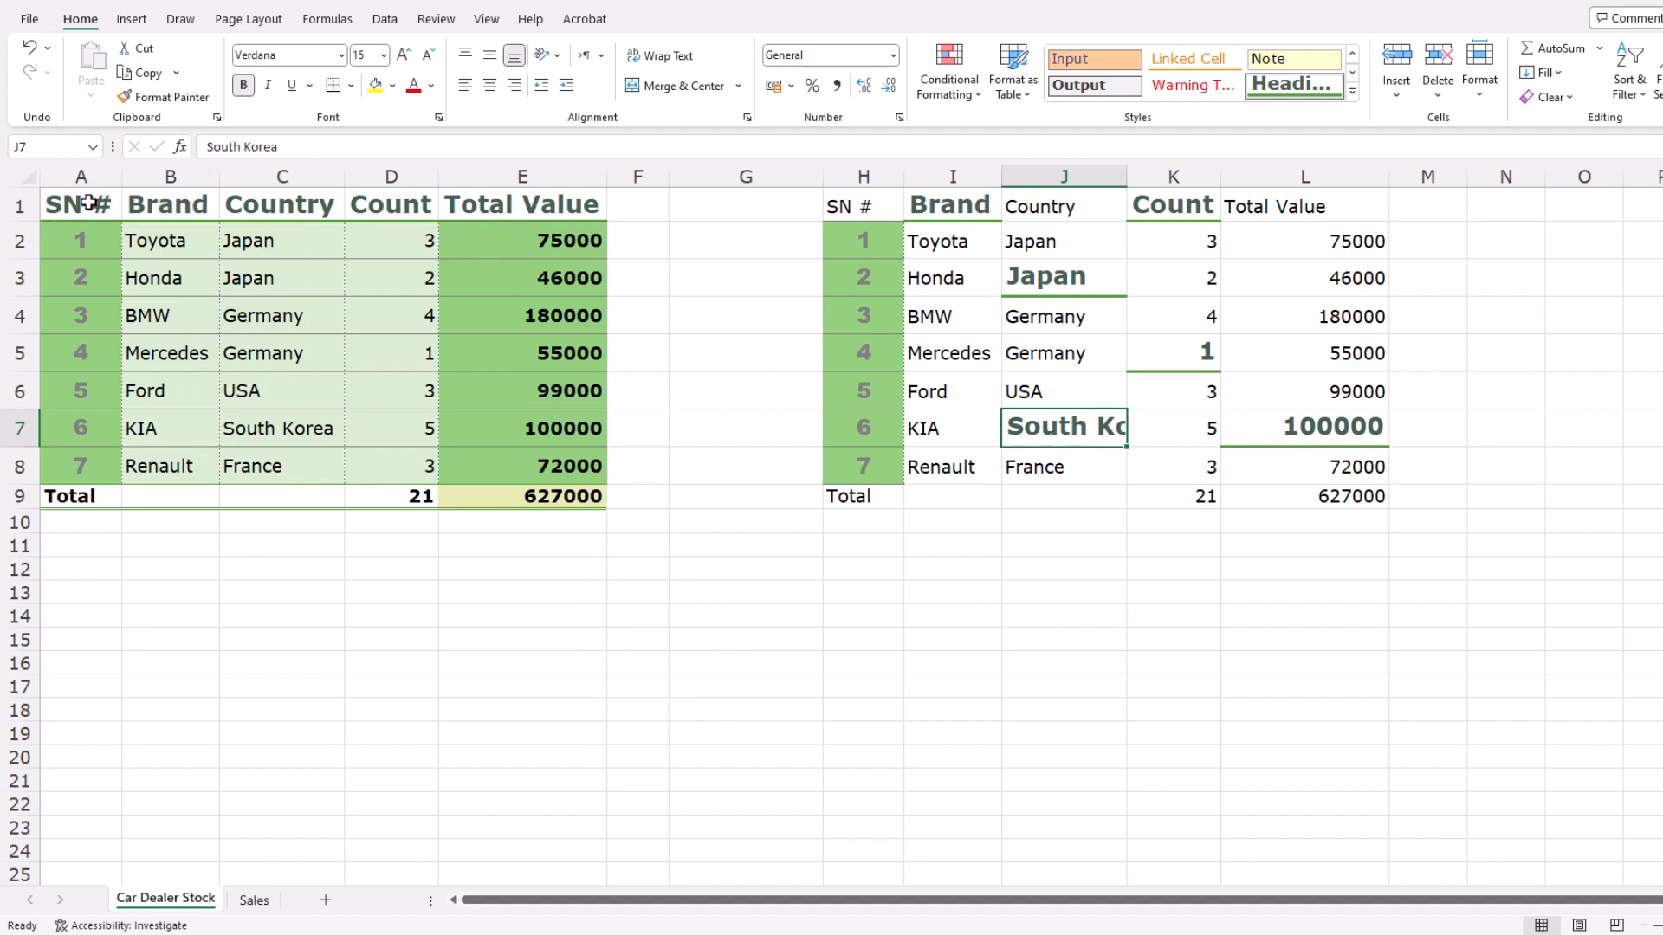
# Copy the formatting of the whole table A1:E9 onto the copied table in H1:L9 with Format Painter
pyautogui.moveTo(81, 203); pyautogui.dragTo(549, 495)
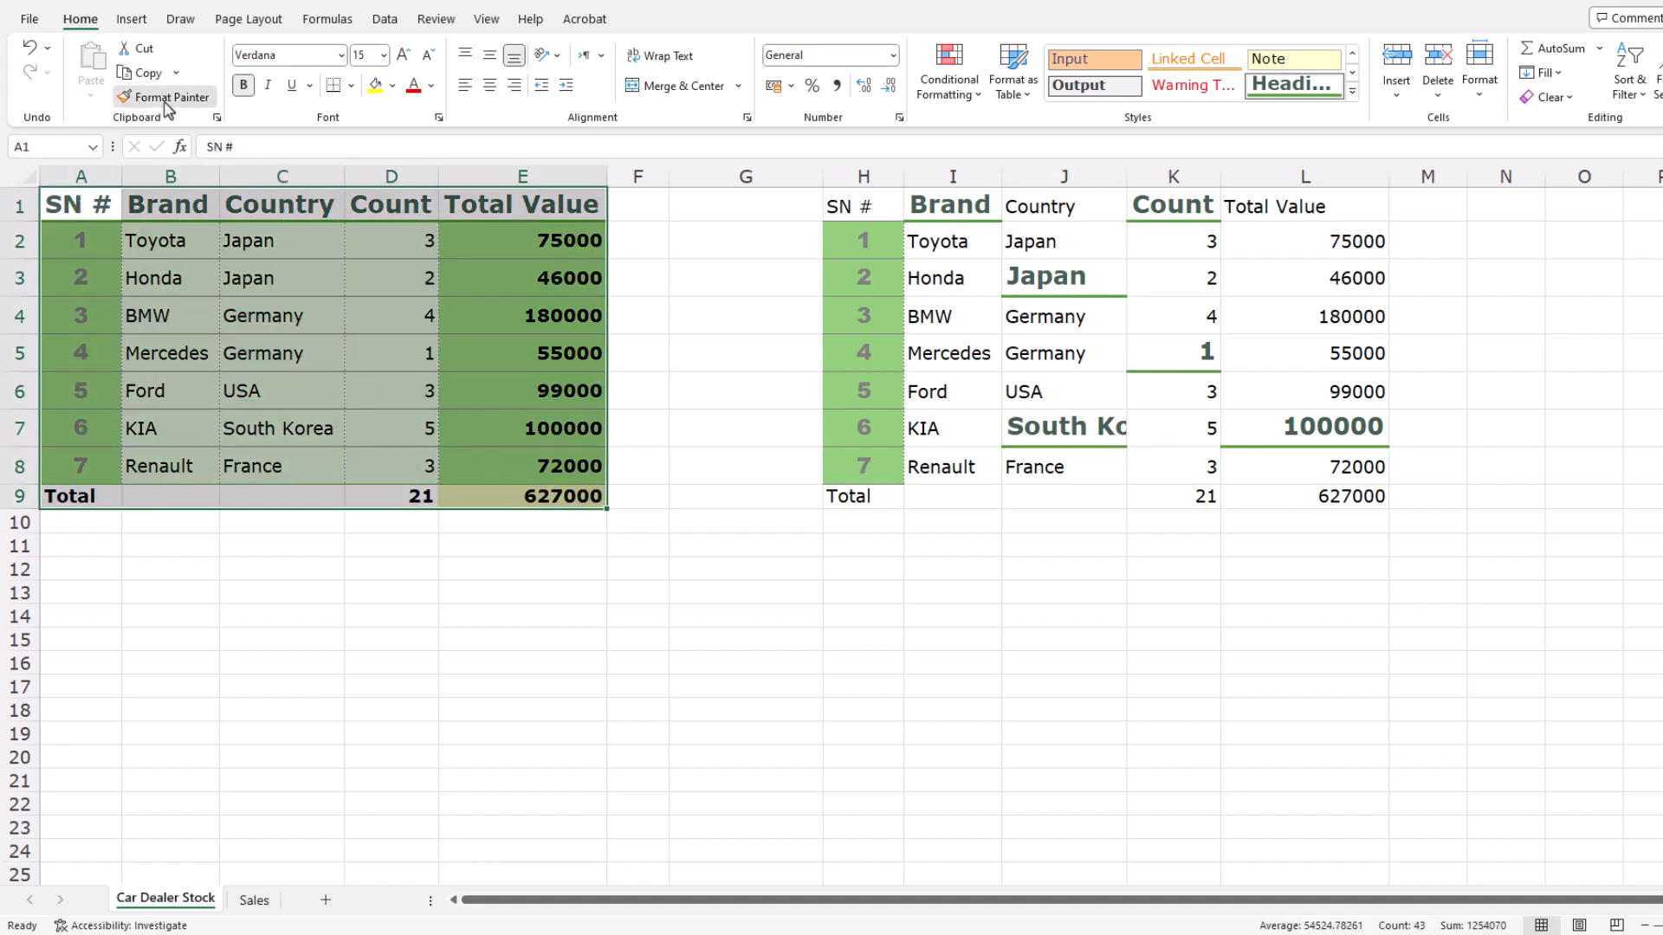
pyautogui.click(167, 97)
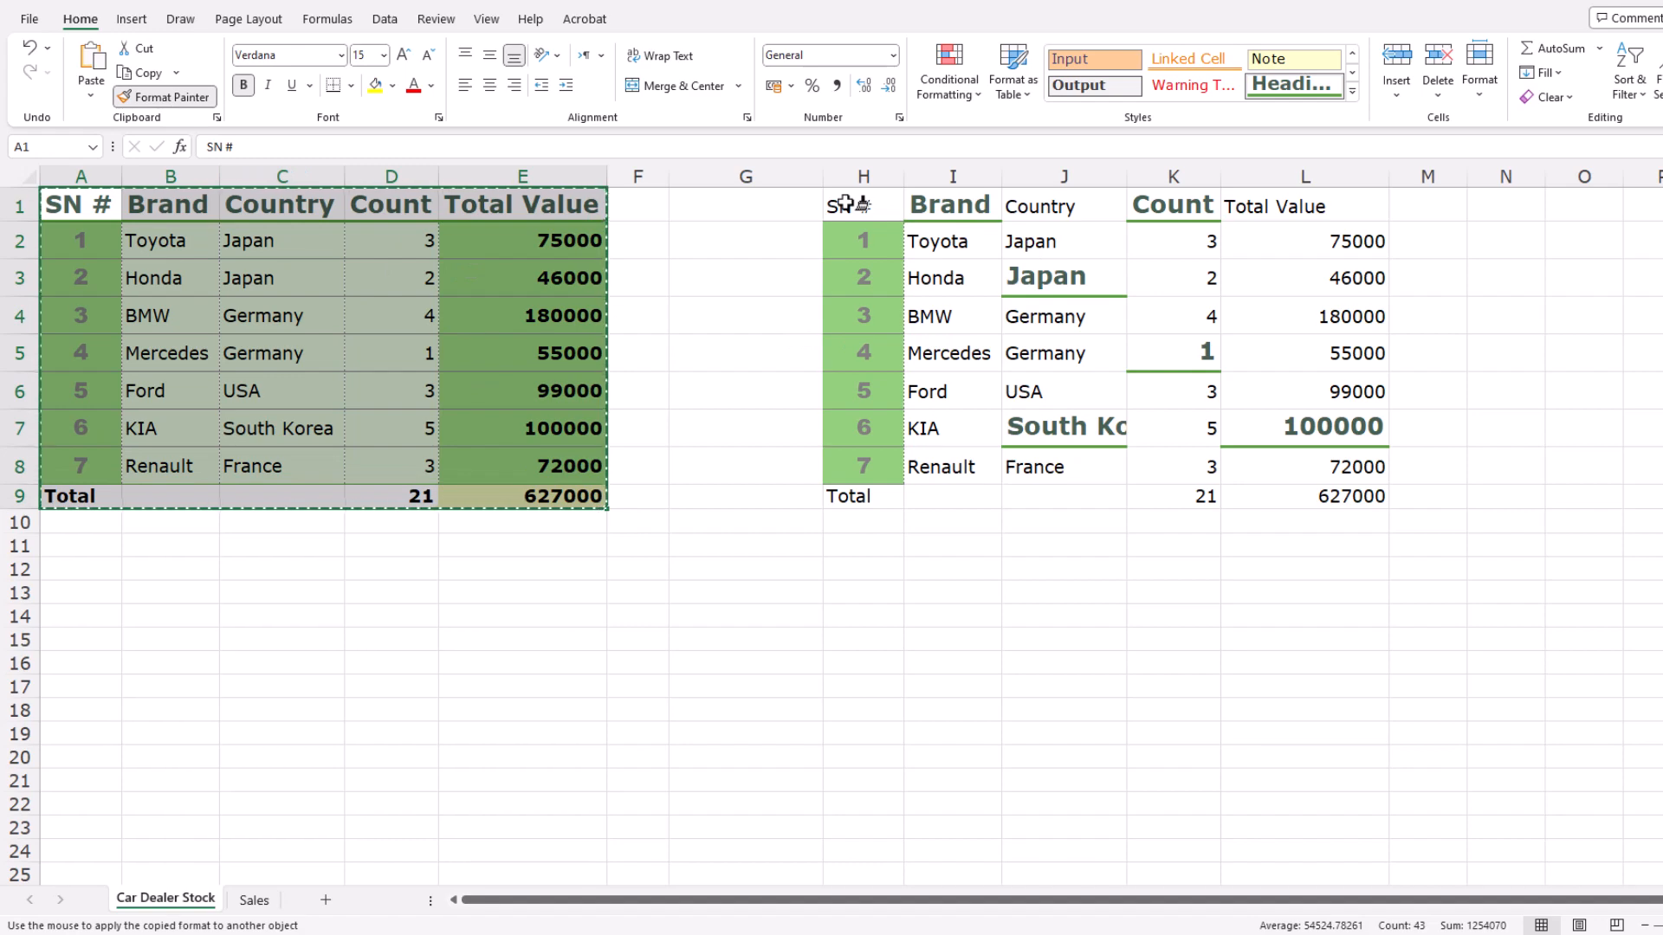
pyautogui.moveTo(853, 204)
pyautogui.mouseDown()
pyautogui.moveTo(970, 286)
pyautogui.moveTo(1299, 433)
pyautogui.moveTo(1247, 494)
pyautogui.moveTo(1299, 500)
pyautogui.mouseUp()
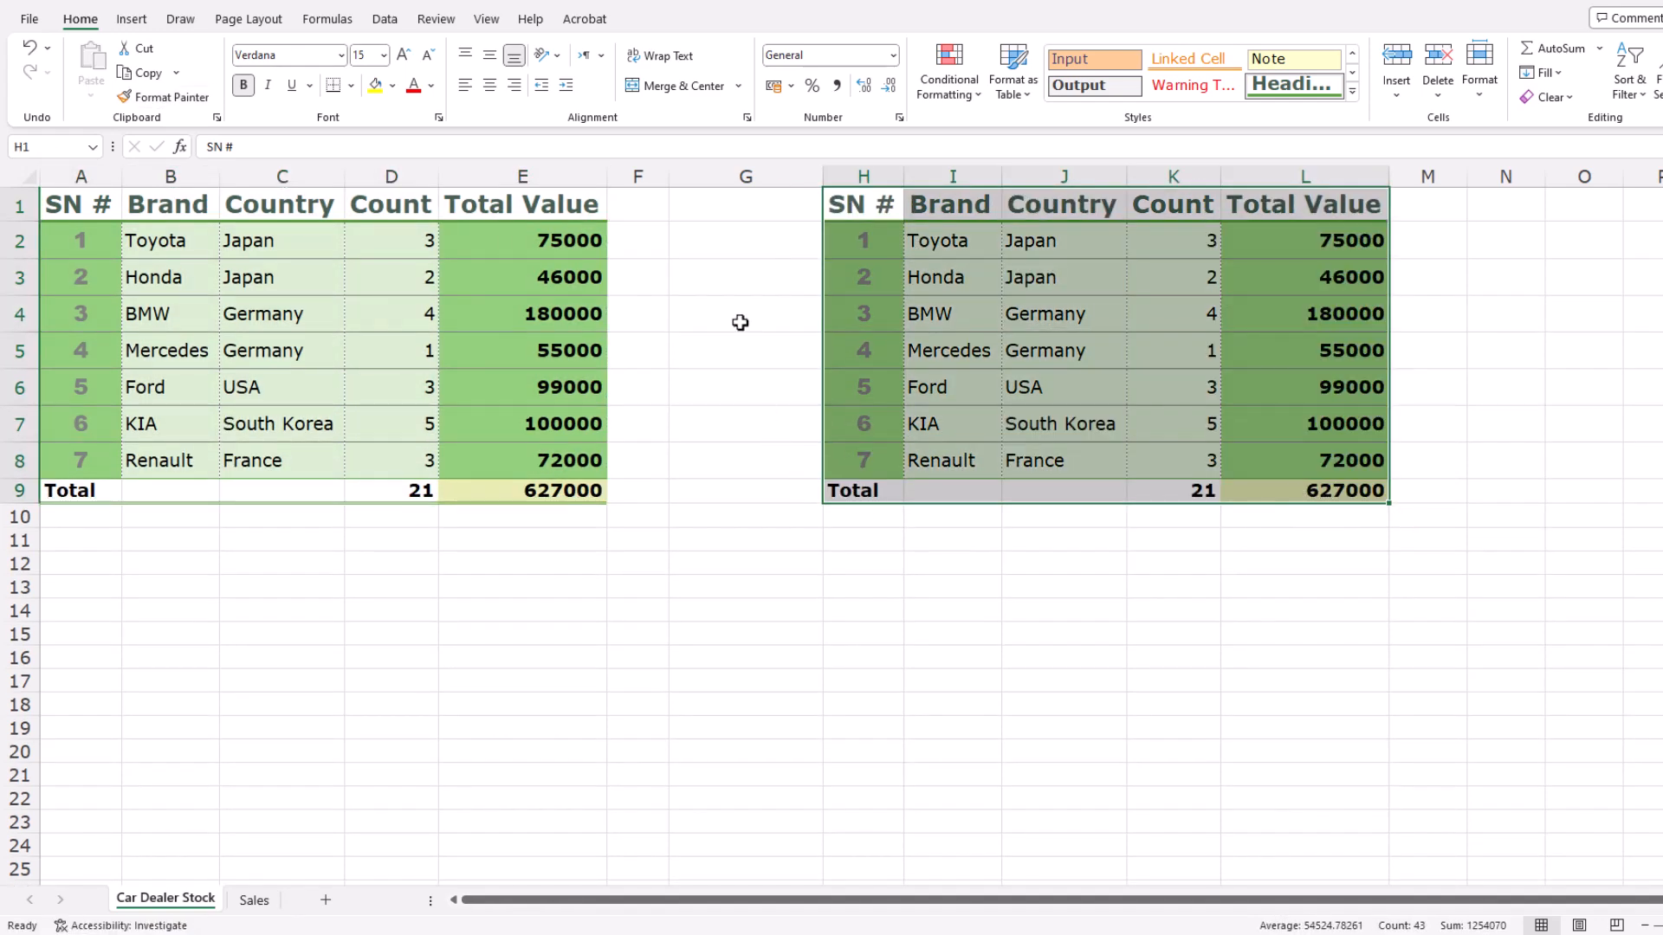
# Delete columns H to L, which hold the copied table
pyautogui.click(753, 198)
pyautogui.moveTo(863, 177); pyautogui.dragTo(1323, 172)
pyautogui.rightClick(1322, 174)
pyautogui.click(1375, 385)
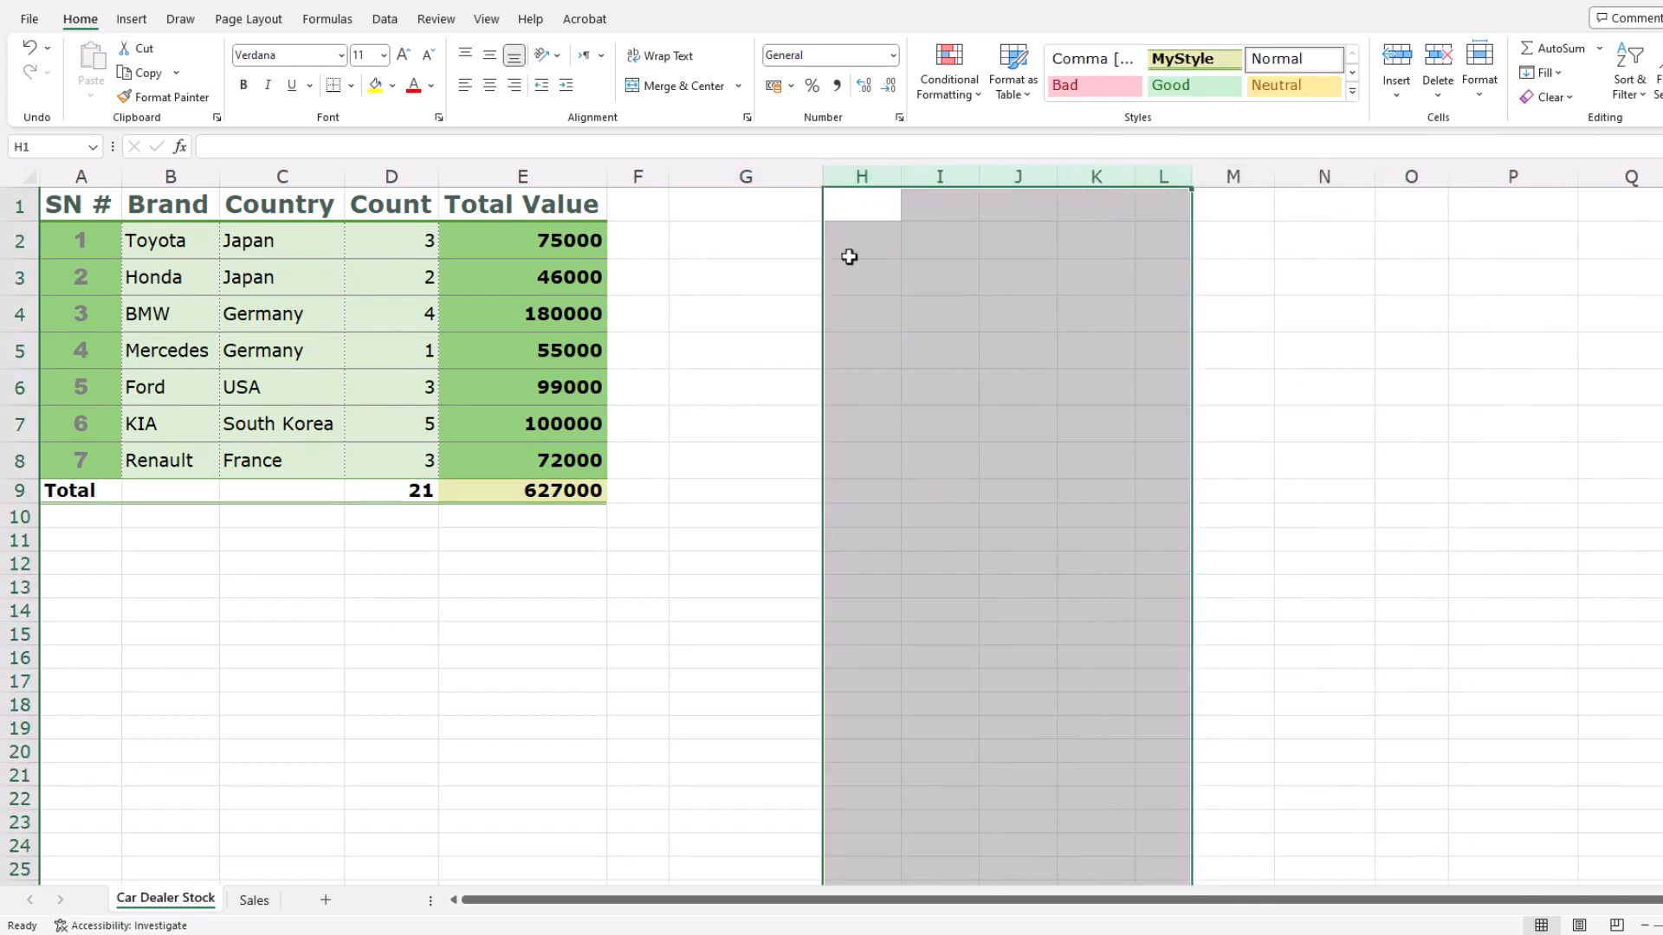
# Insert a row above the table headers and enter the title "Car Dealer Stock" in A1
pyautogui.click(78, 205)
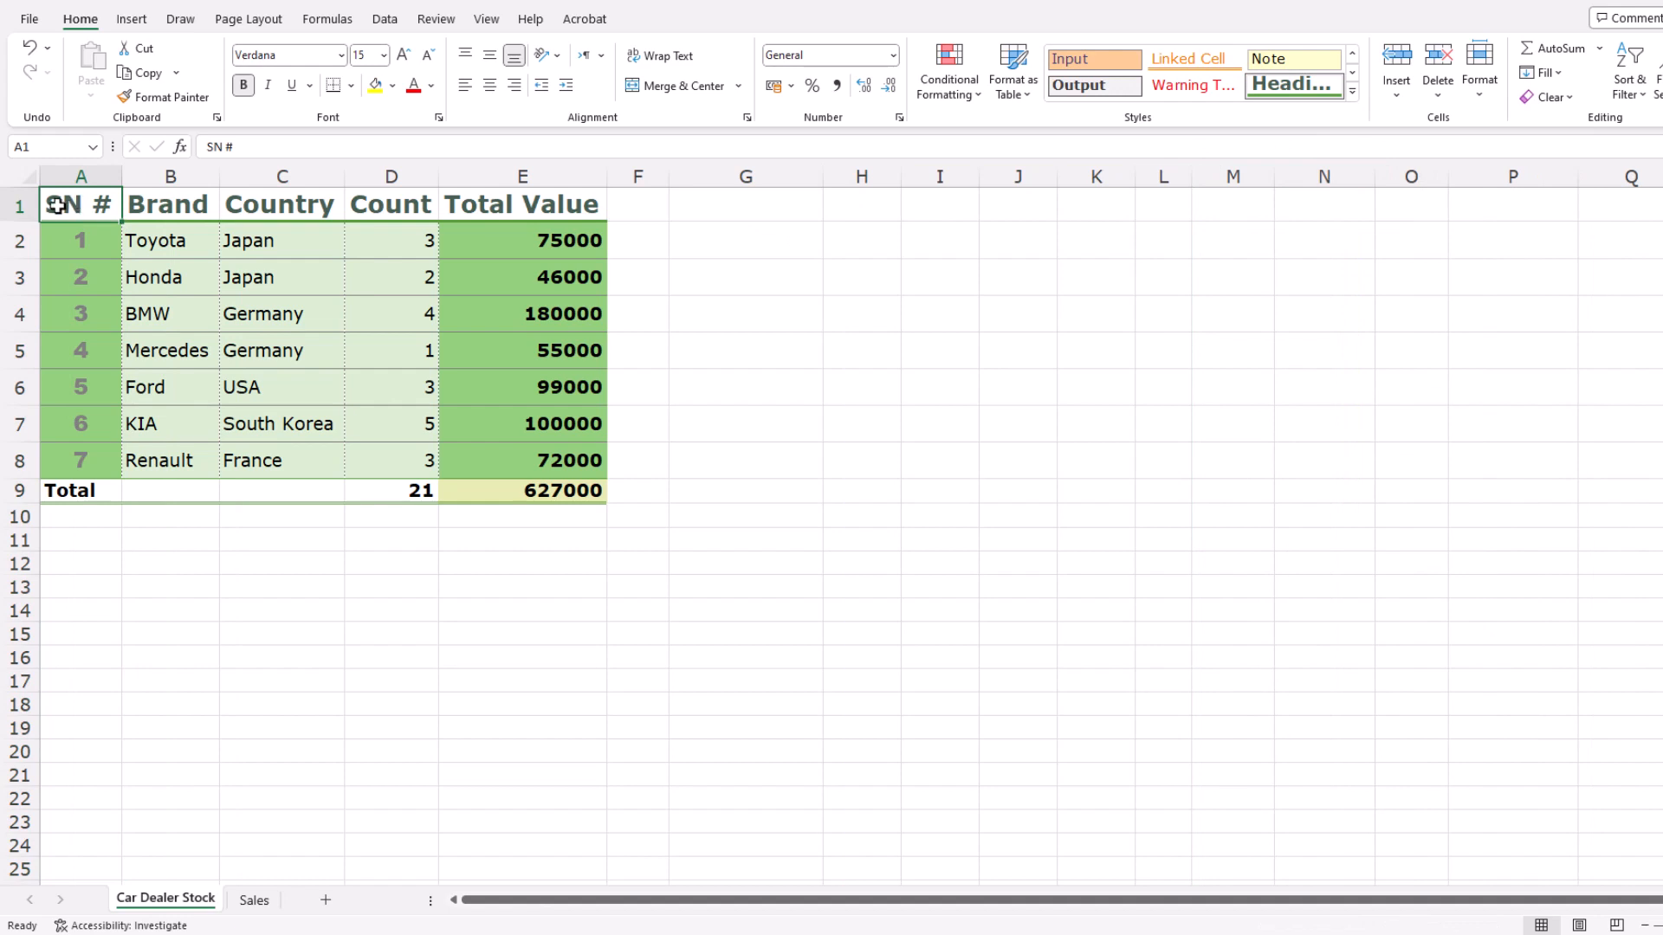
pyautogui.click(26, 210)
pyautogui.rightClick(26, 210)
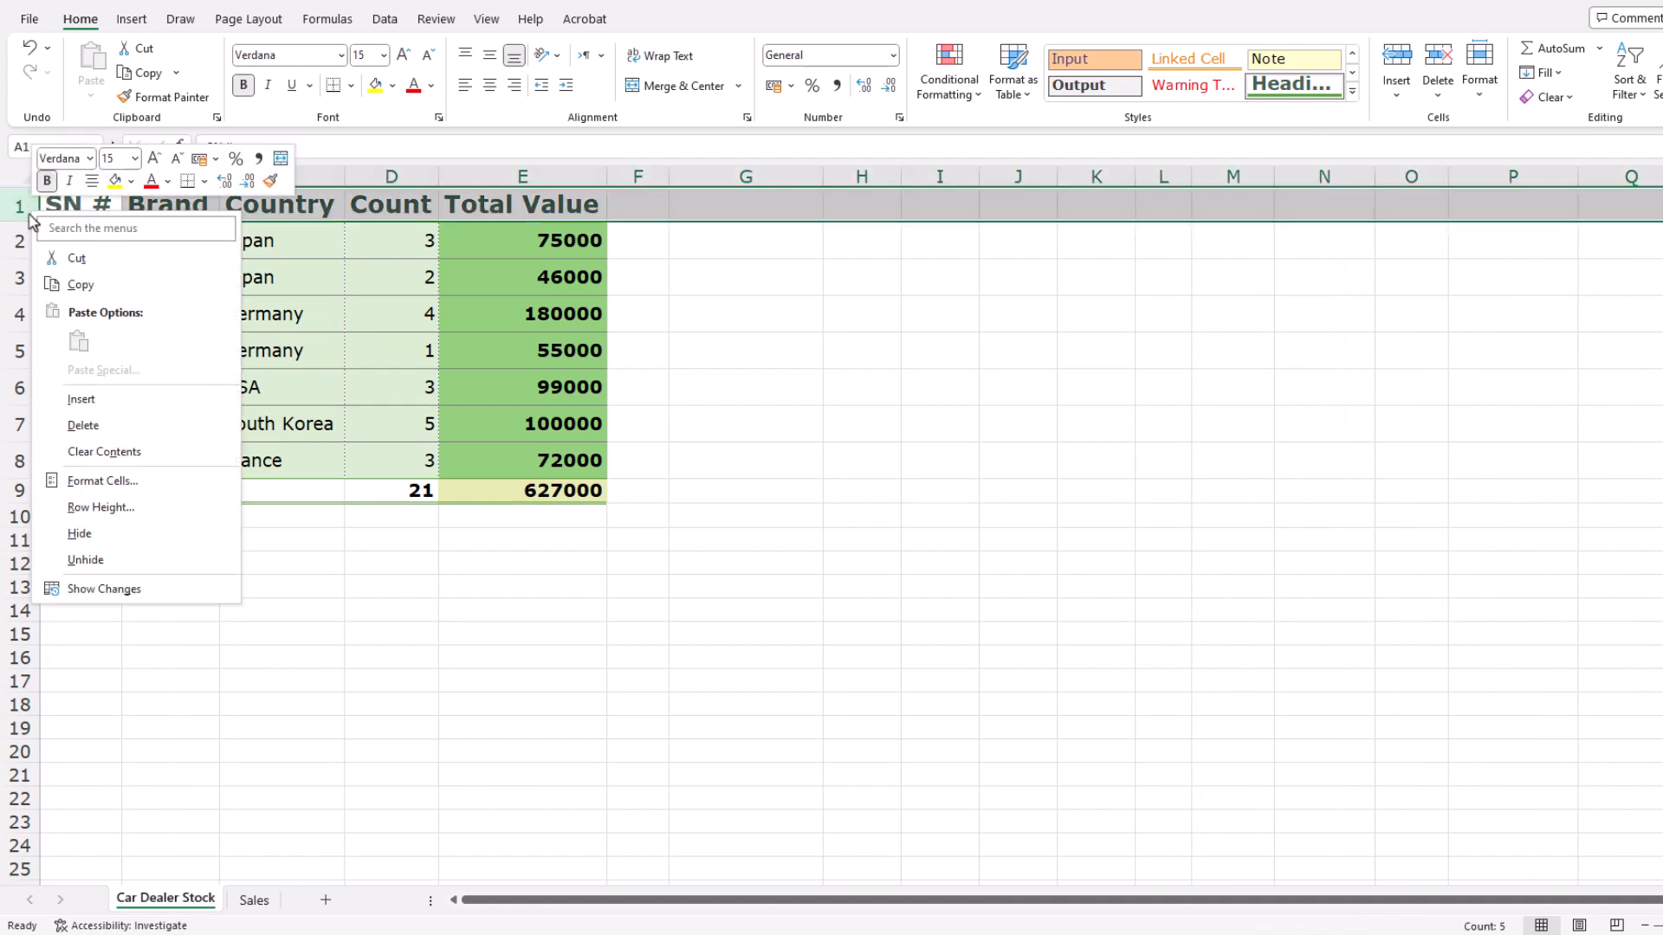
pyautogui.click(81, 399)
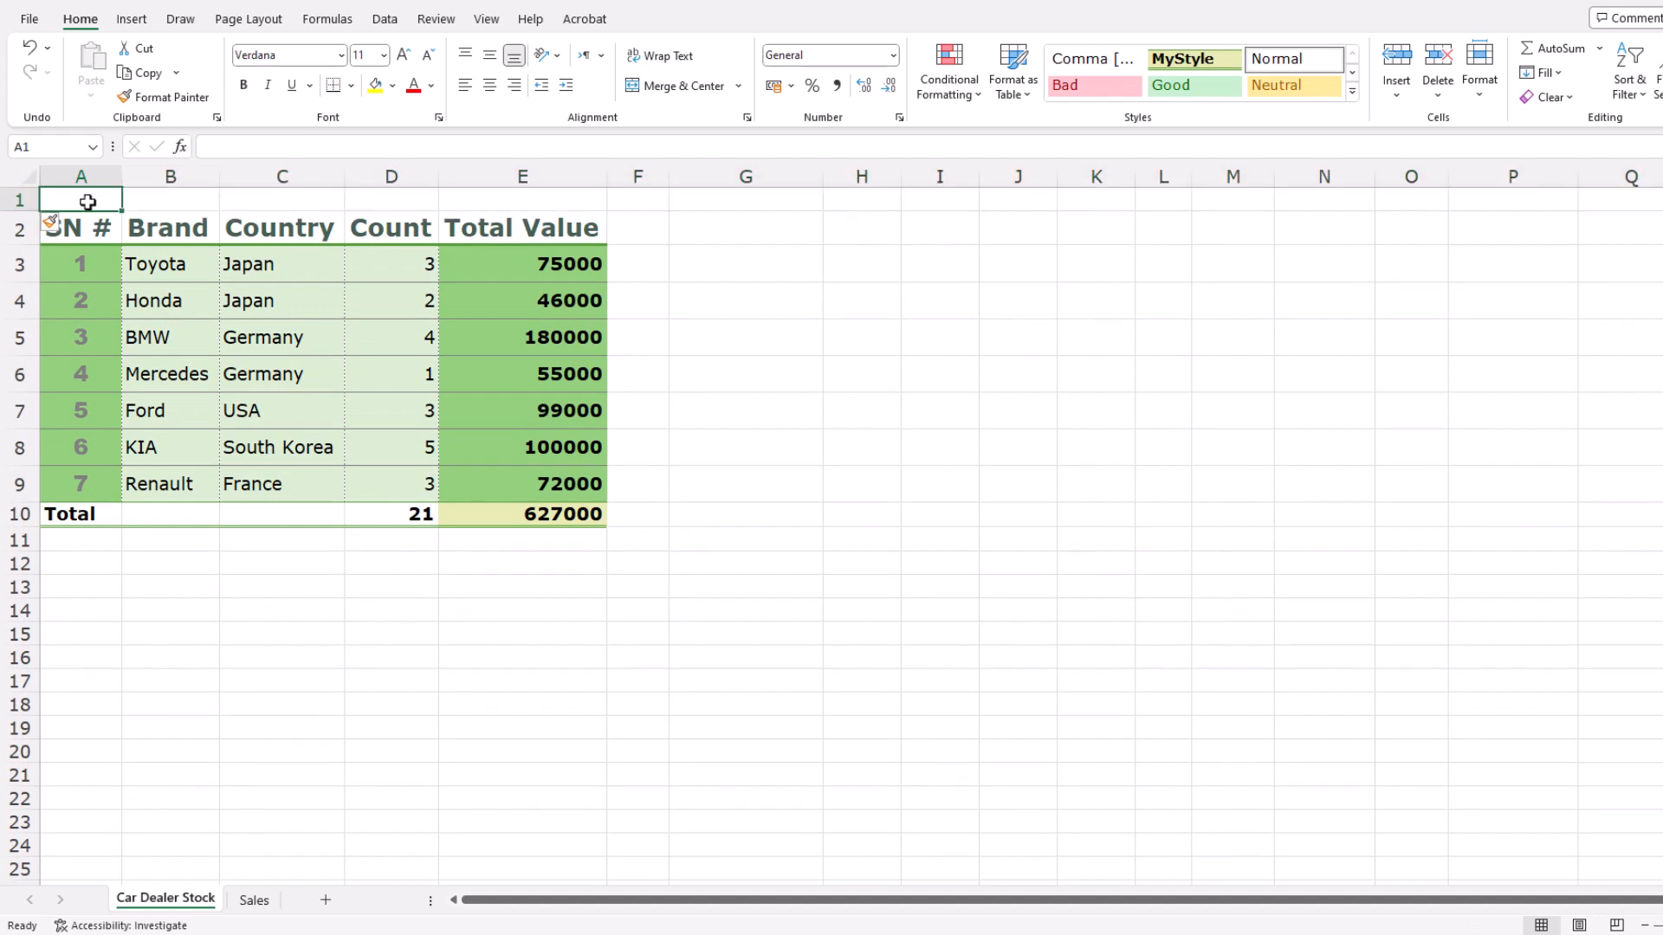
pyautogui.write('Car D')
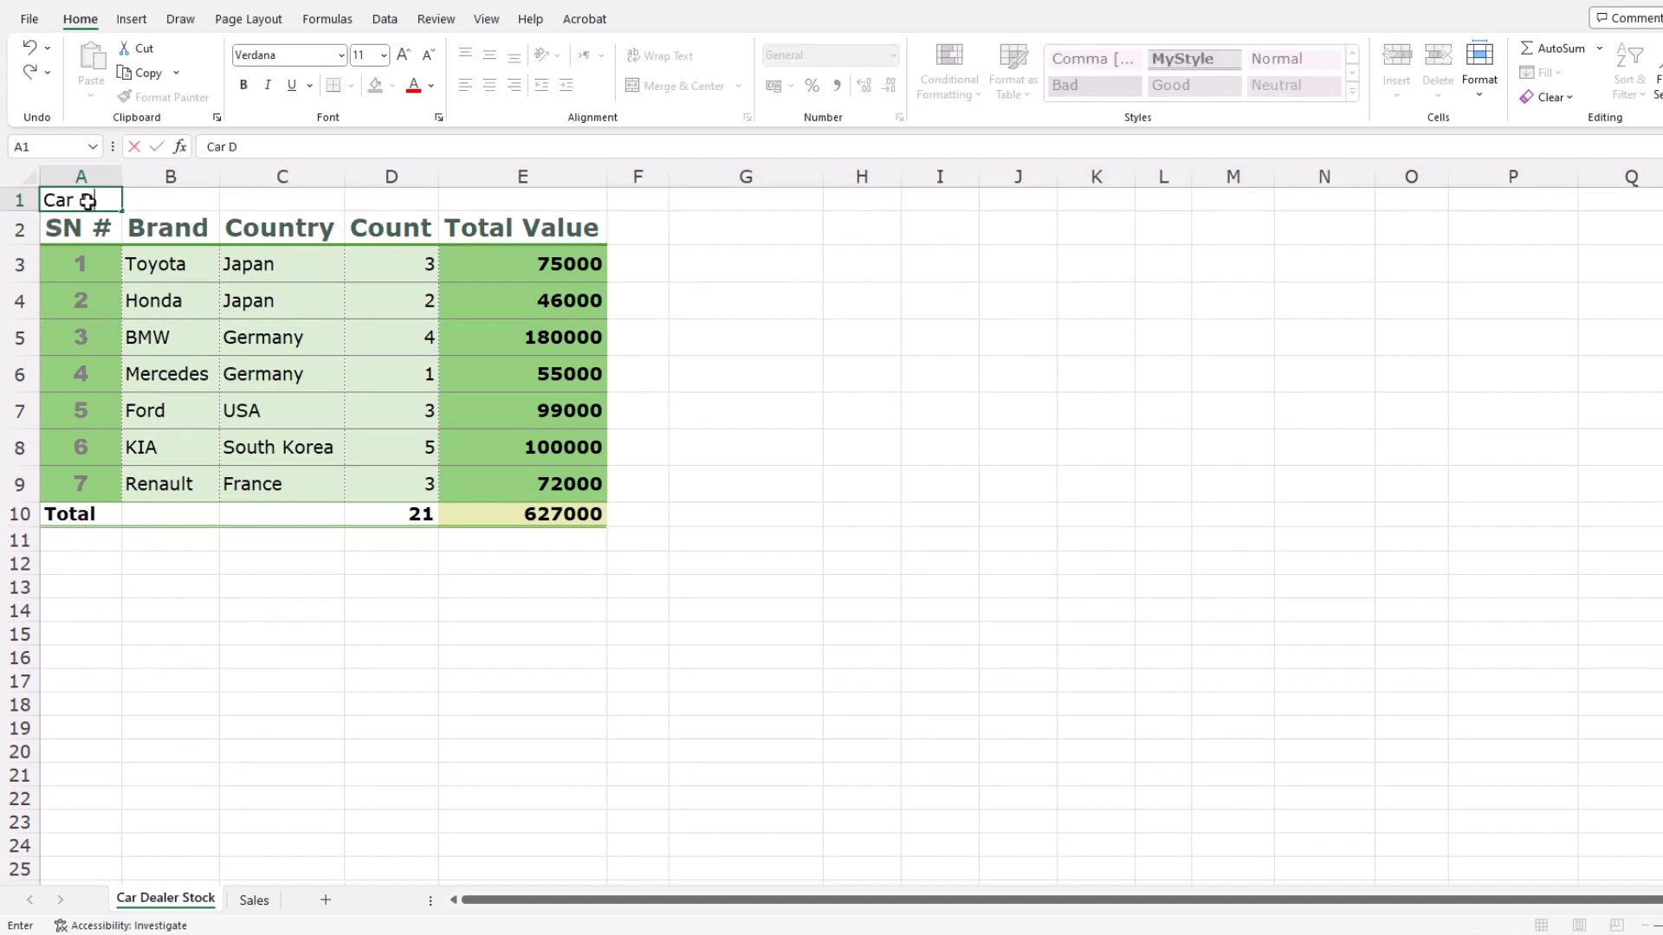
pyautogui.write('ealer Stock')
pyautogui.press('Return')
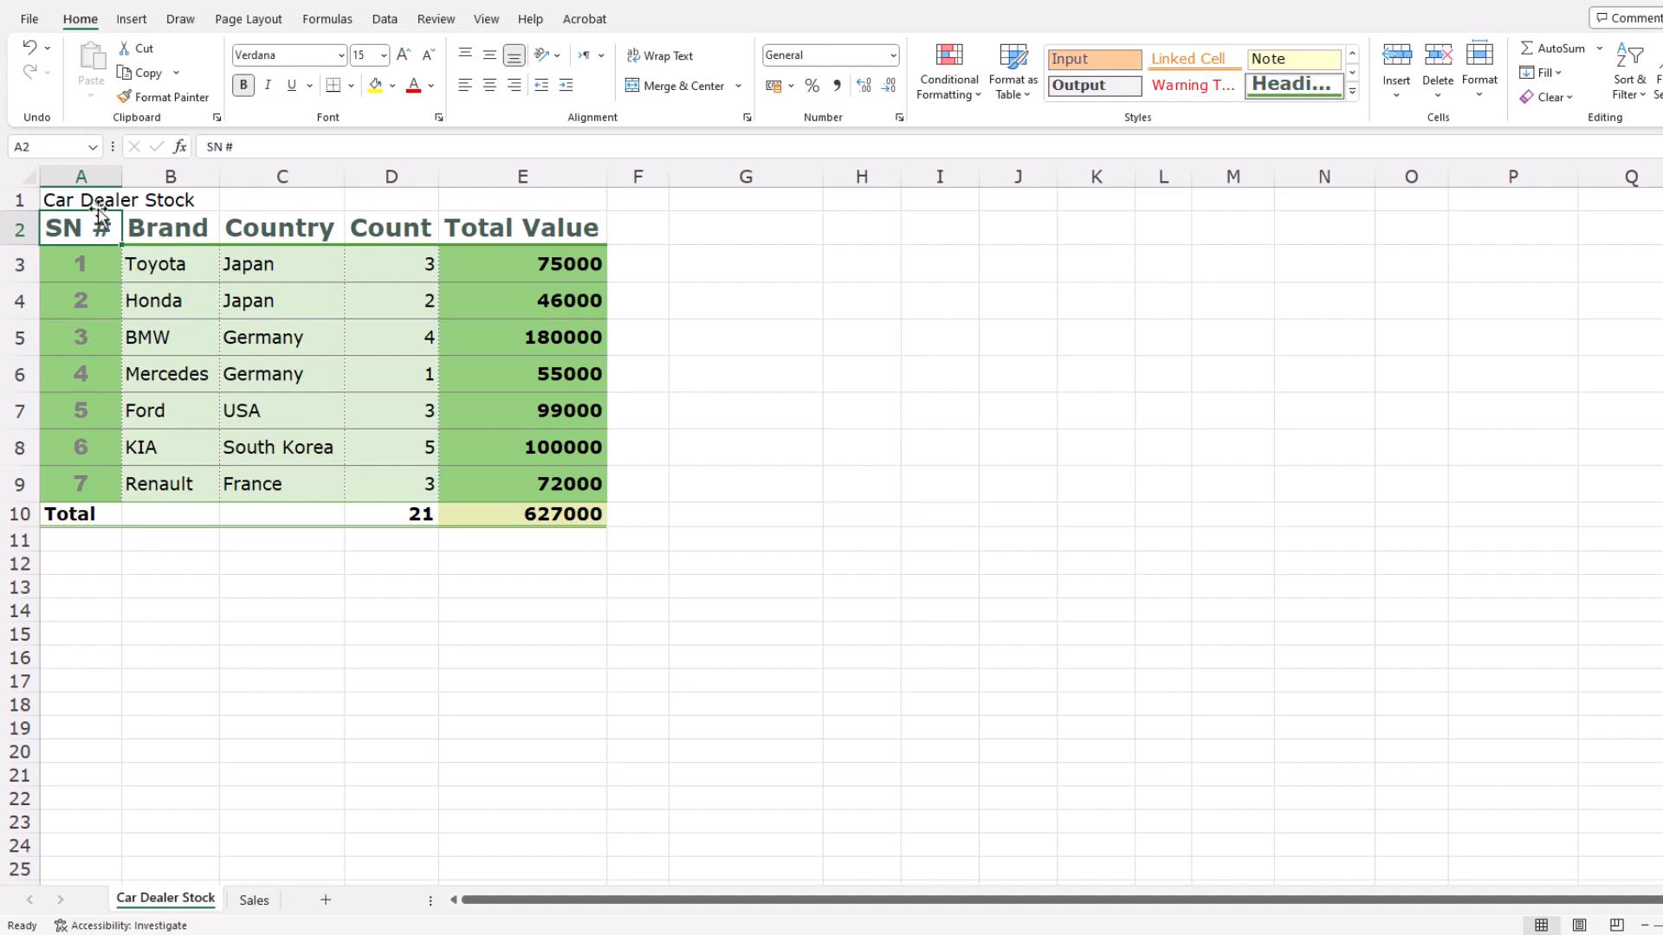
# Merge and center the title across A1:E1, and go to reference B1 to check how the merged cell is addressed
pyautogui.moveTo(100, 205); pyautogui.dragTo(500, 206)
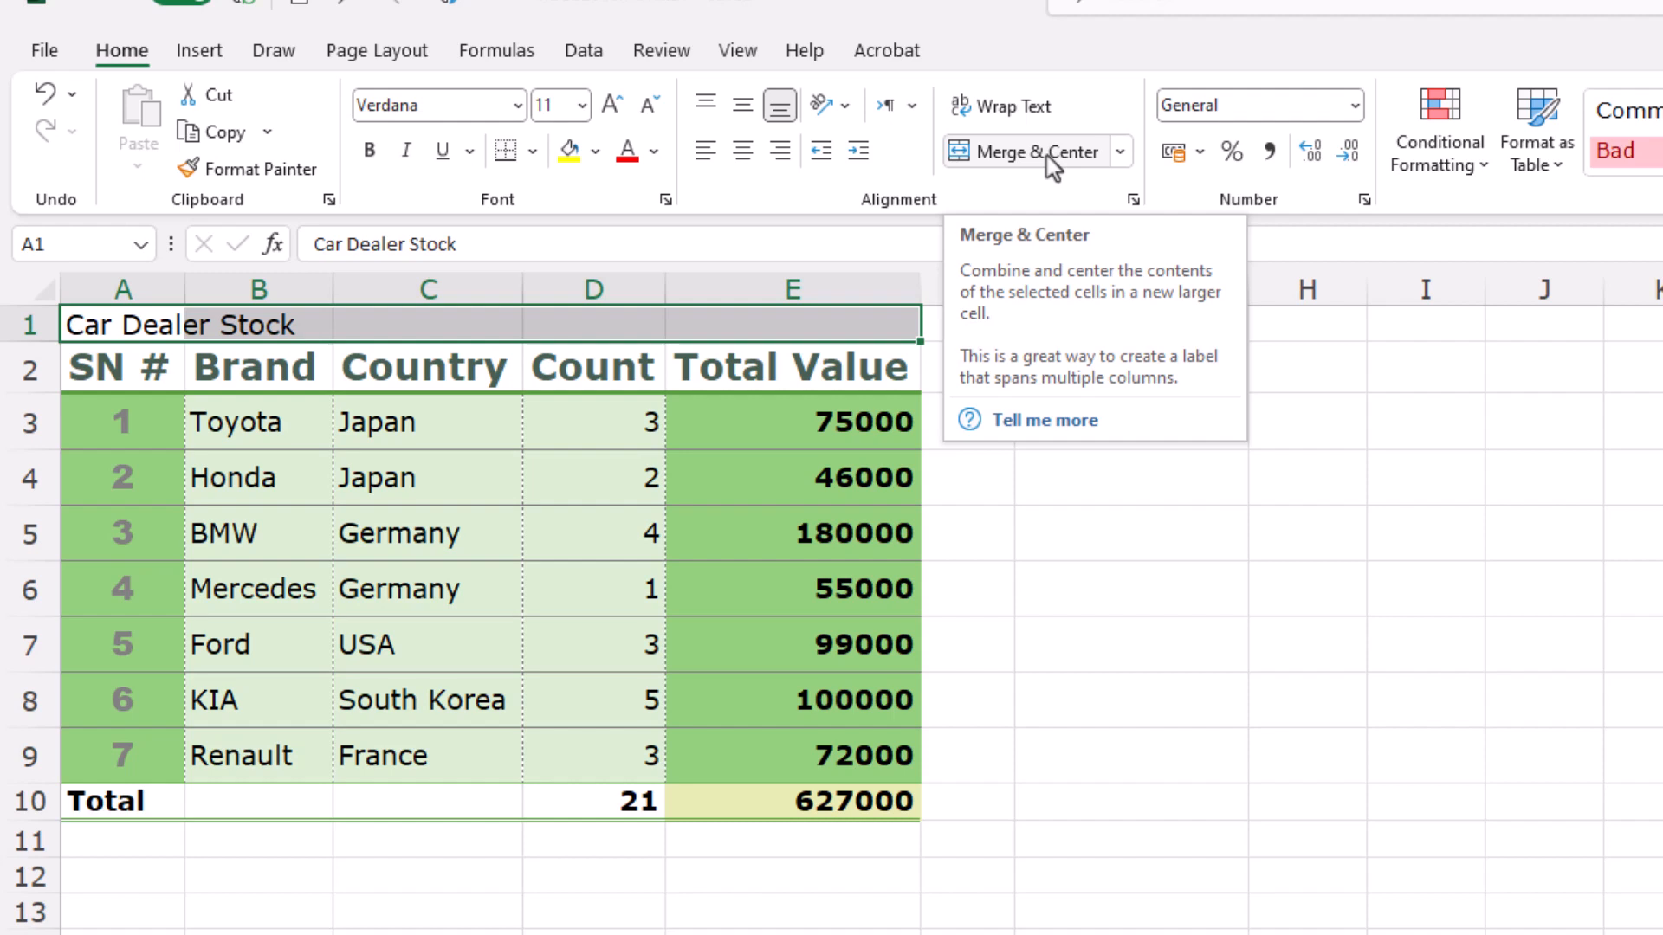
pyautogui.click(1048, 158)
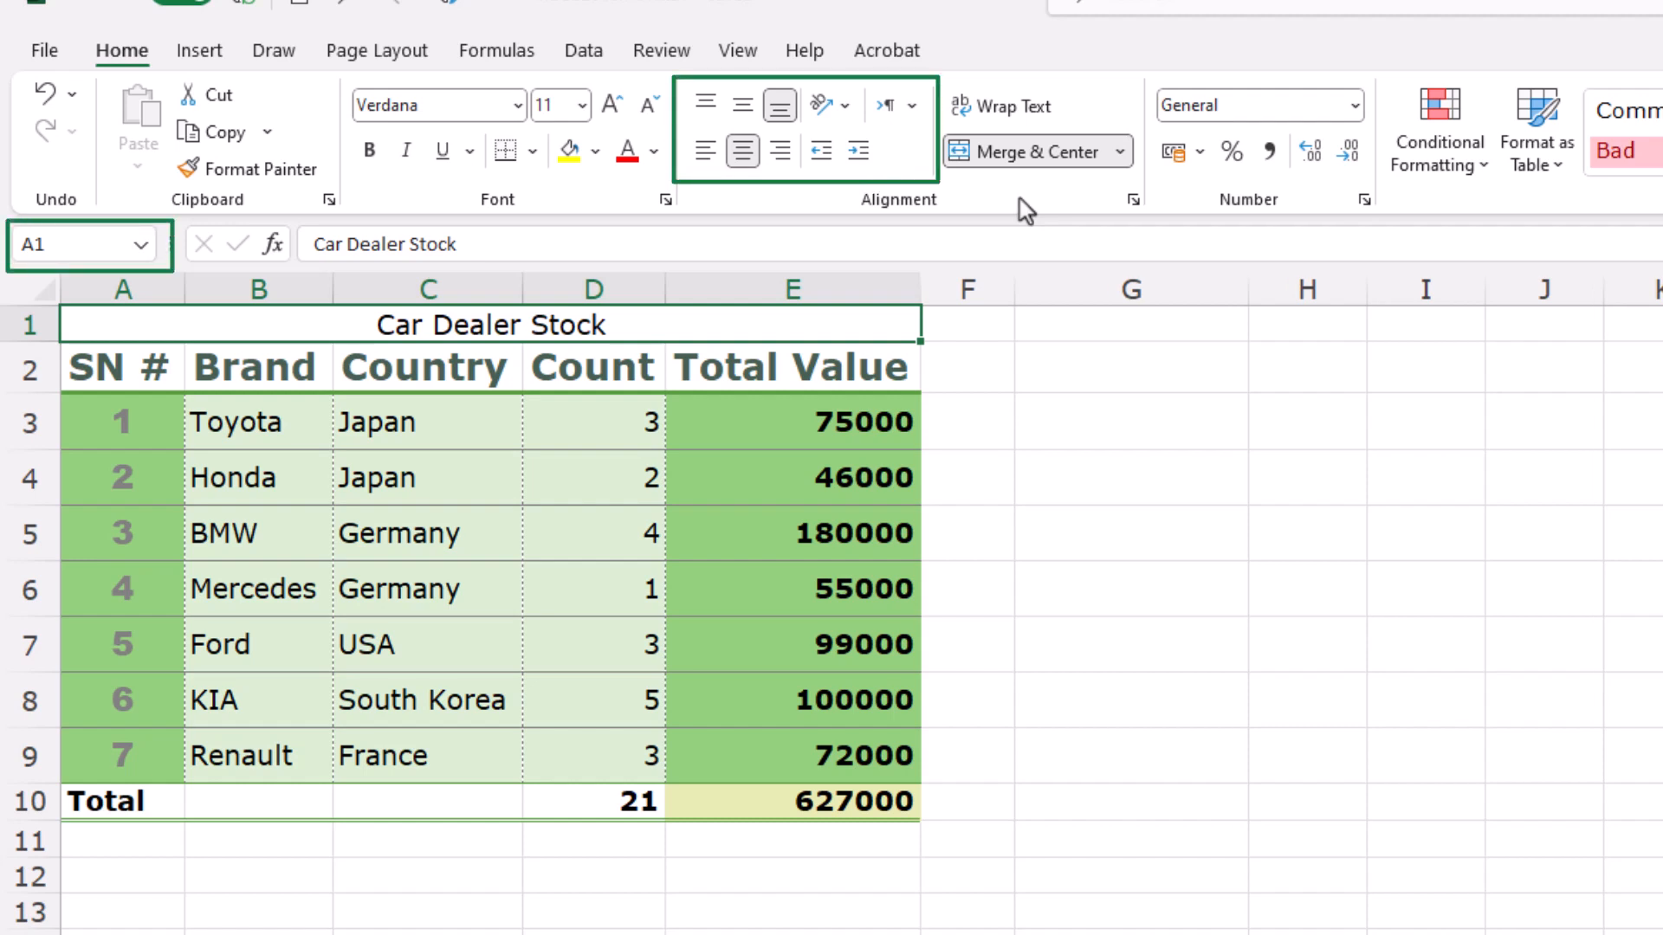
pyautogui.click(89, 247)
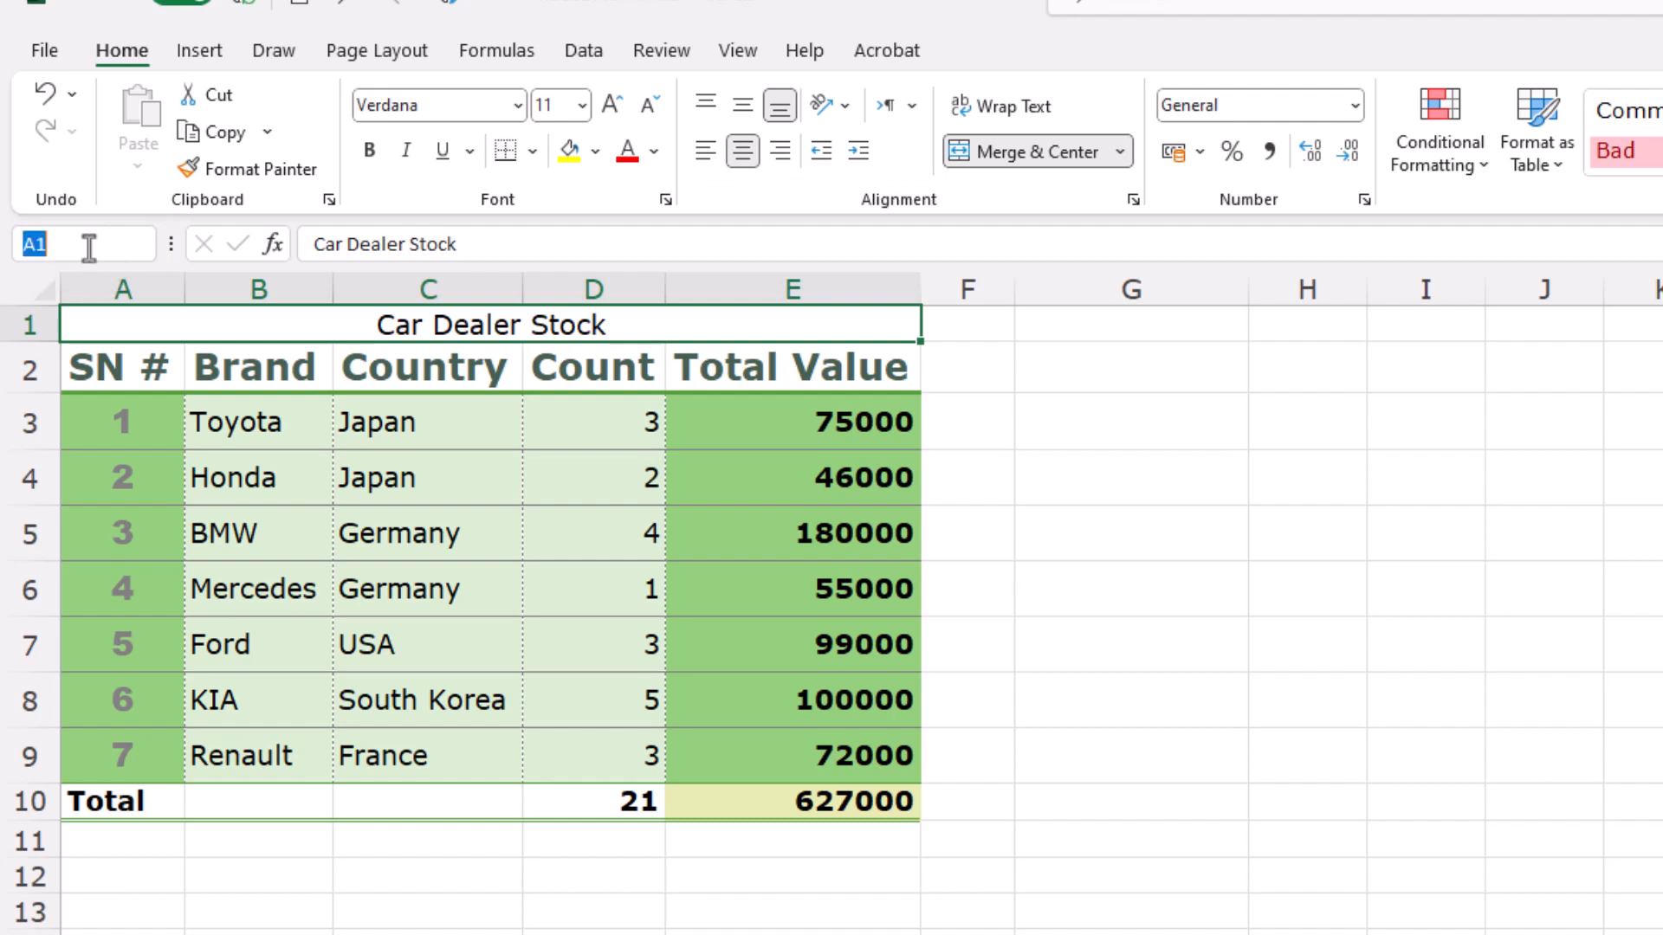
pyautogui.write('B1')
pyautogui.press('Return')
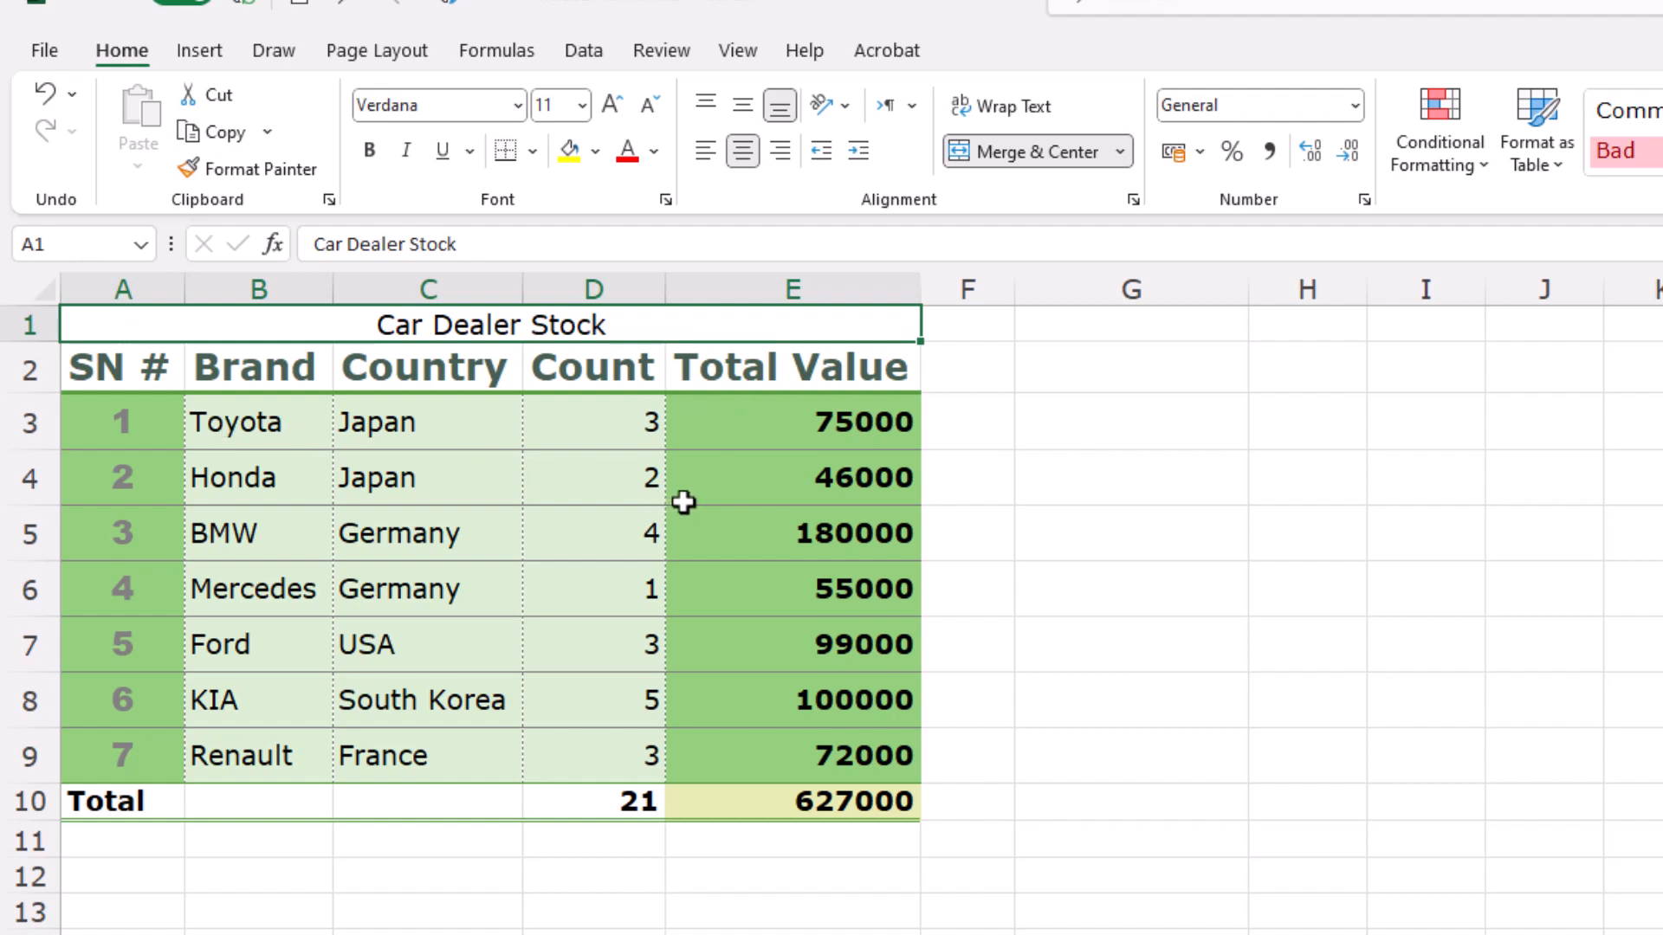
# Try turning off Merge & Center for the title in A1:E1, and undo it
pyautogui.click(1036, 153)
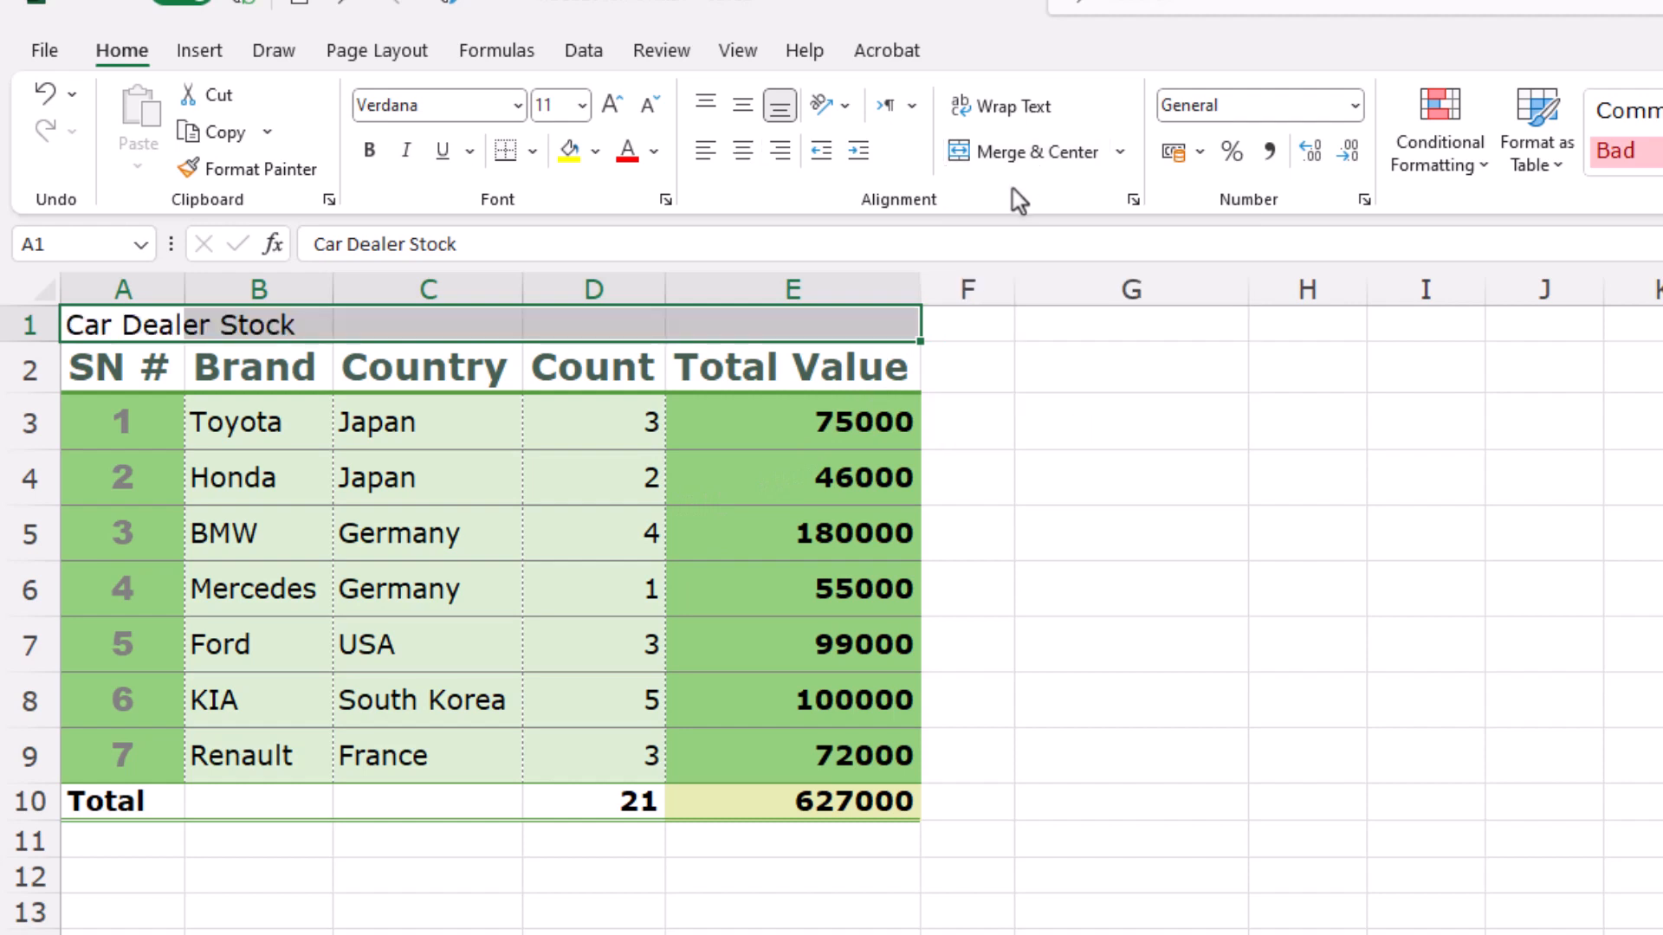
pyautogui.hotkey('ctrl', 'z')
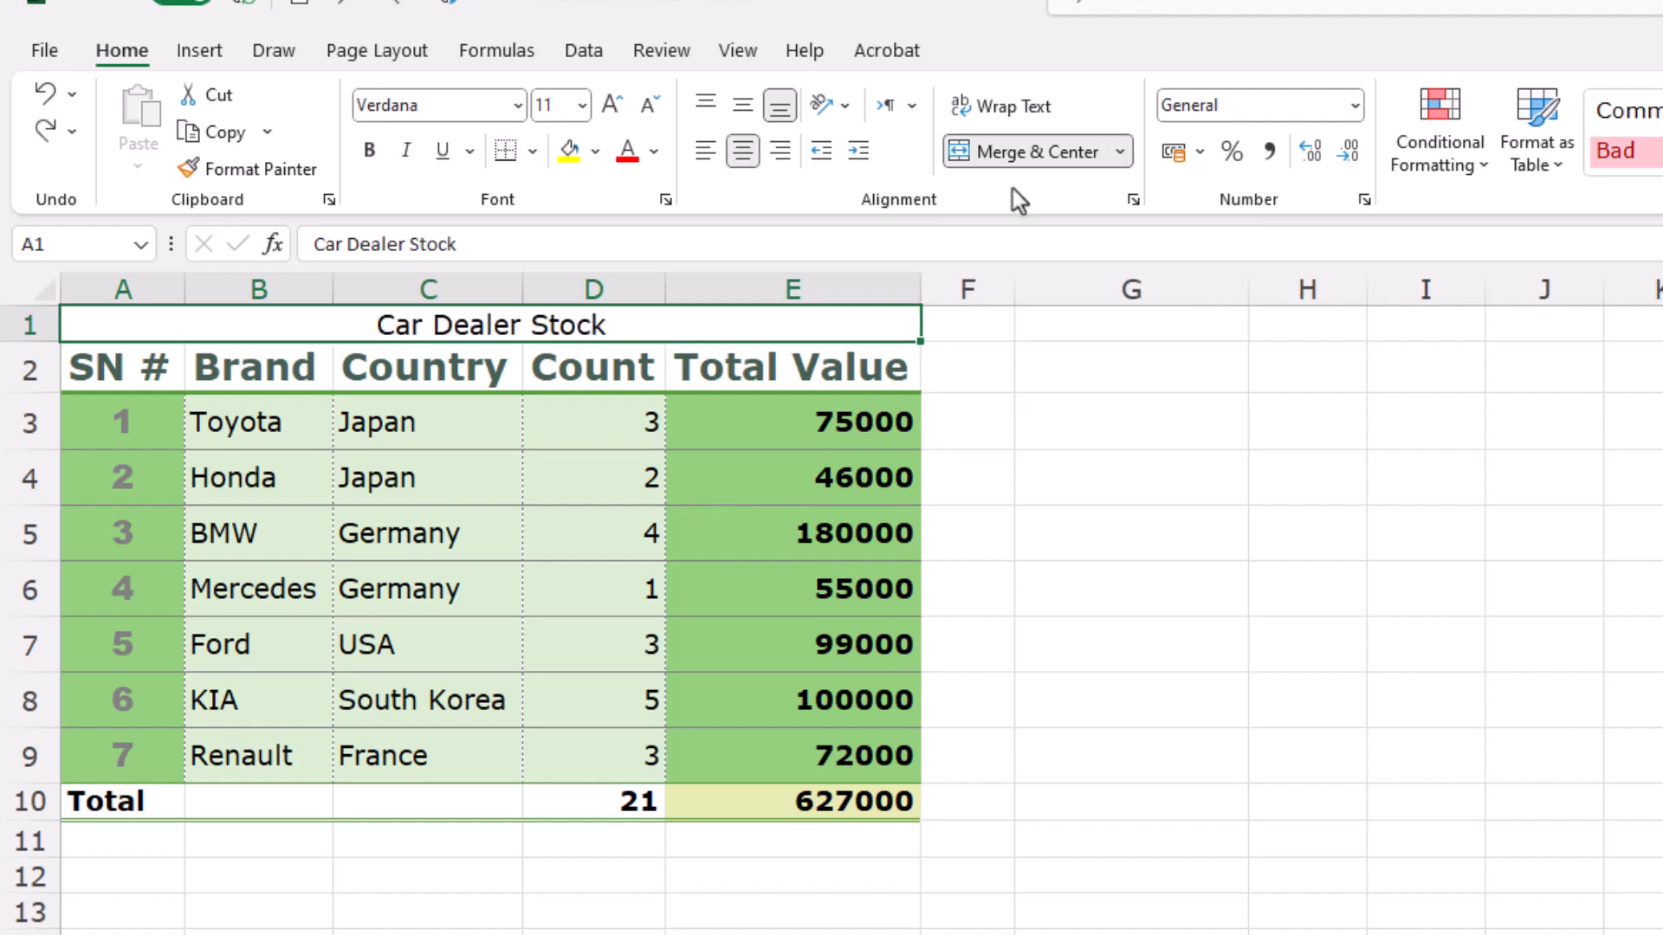
# Split the merged title in A1:E1 with Unmerge Cells, and select cell A1 alone
pyautogui.click(1119, 156)
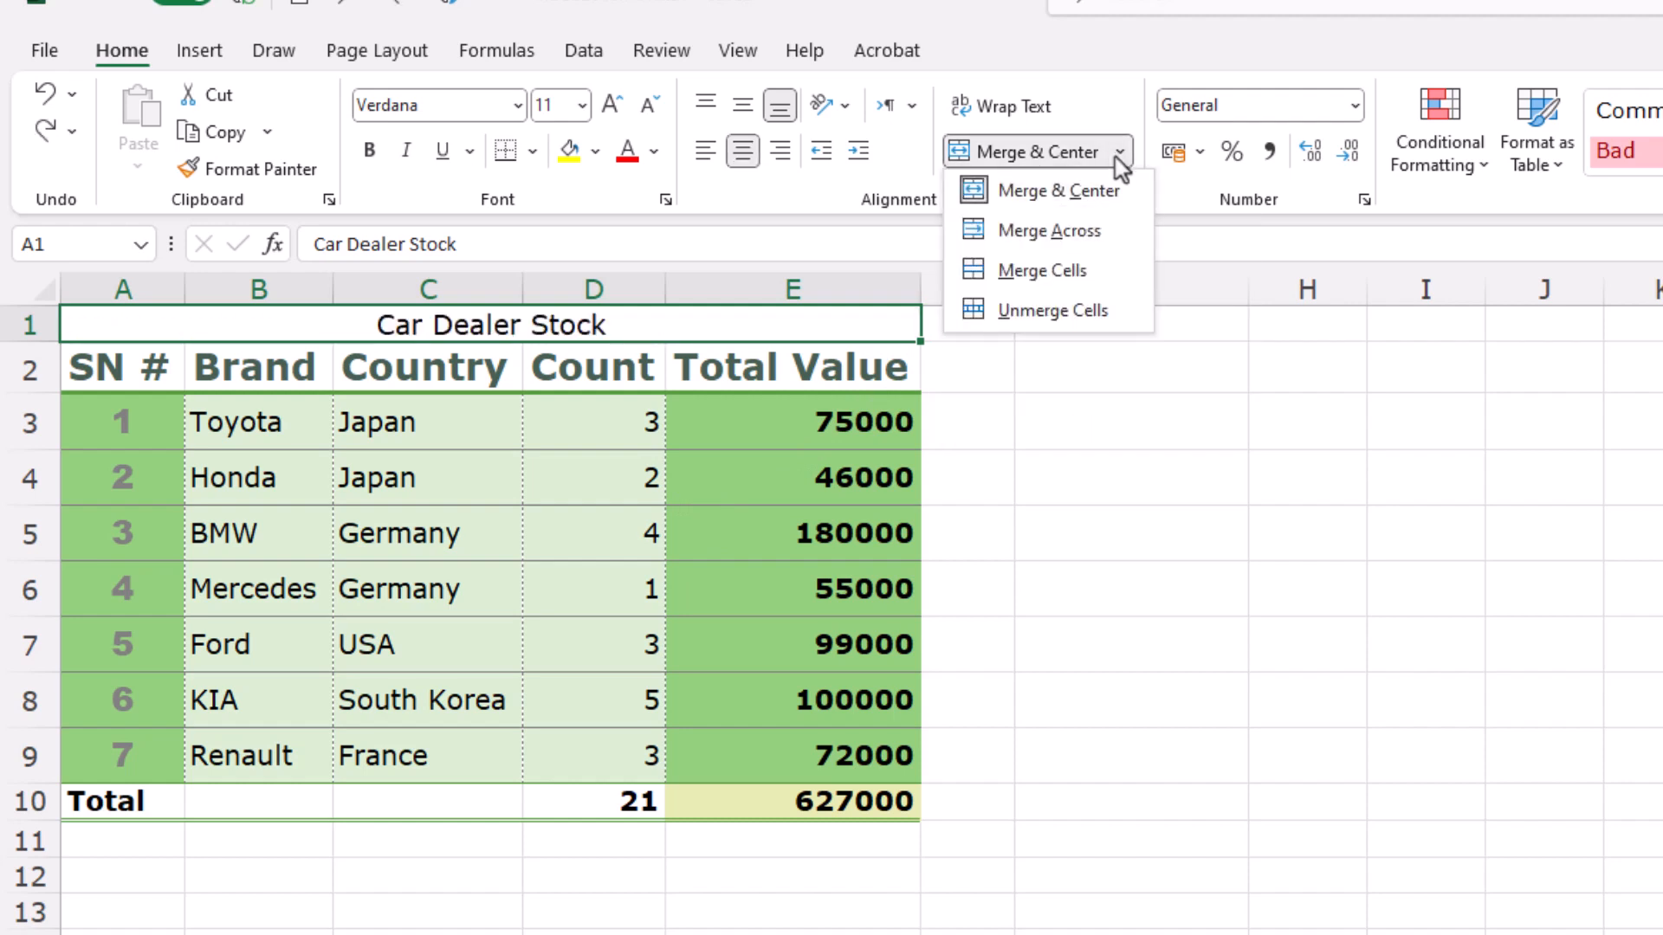
pyautogui.click(1115, 315)
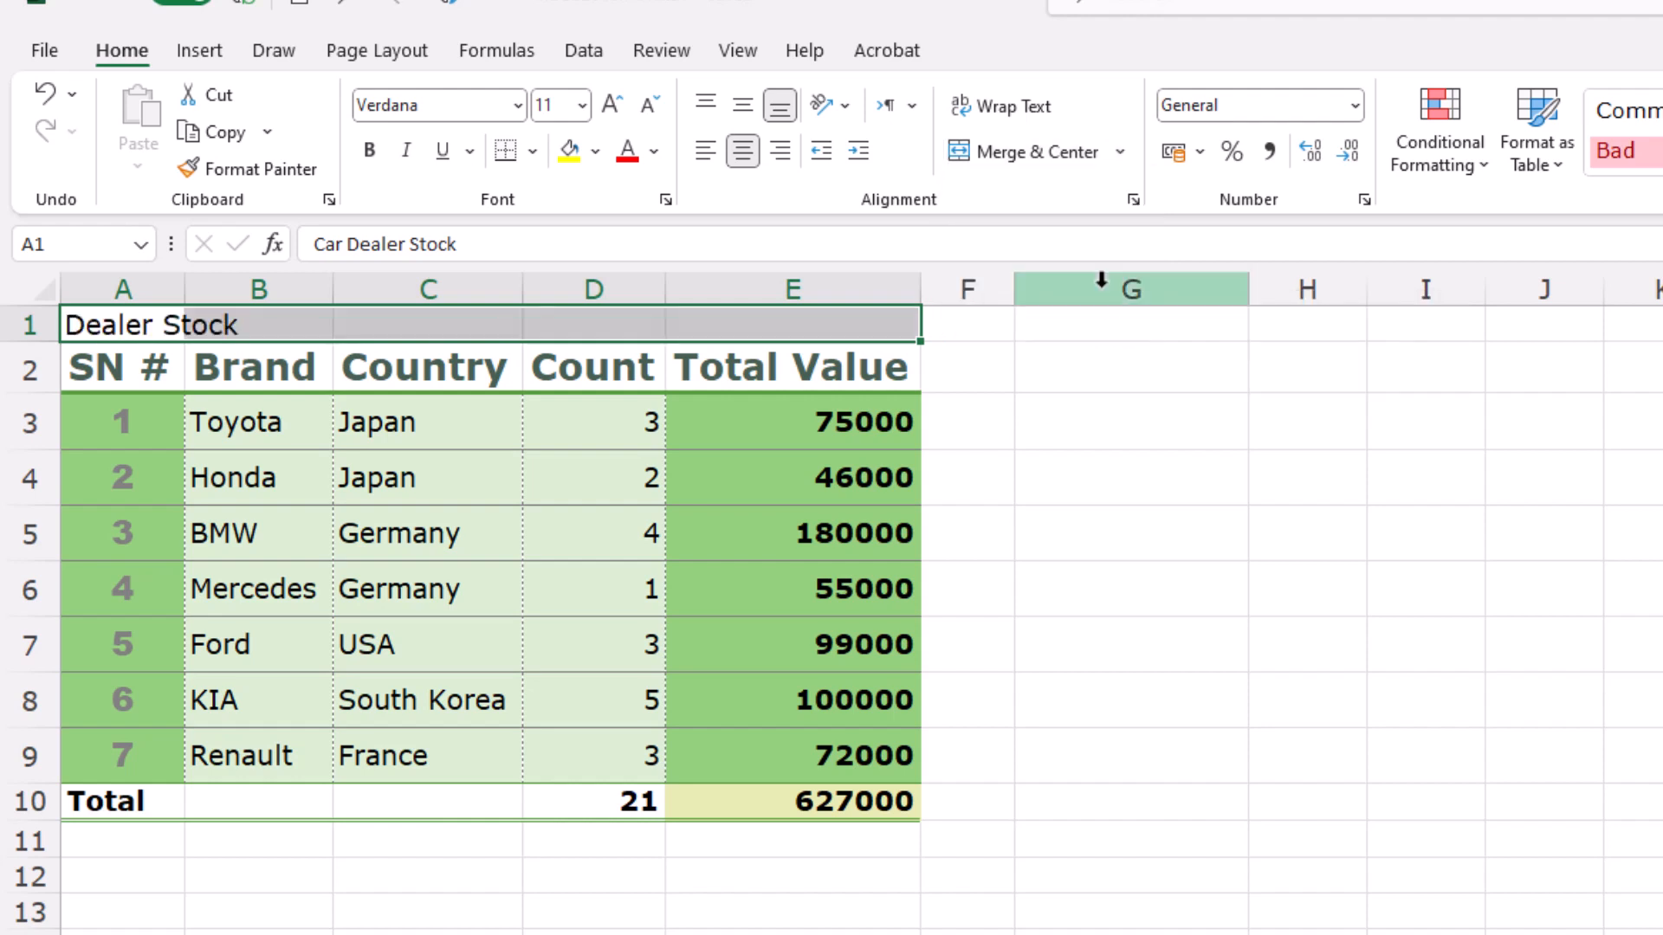
pyautogui.click(132, 326)
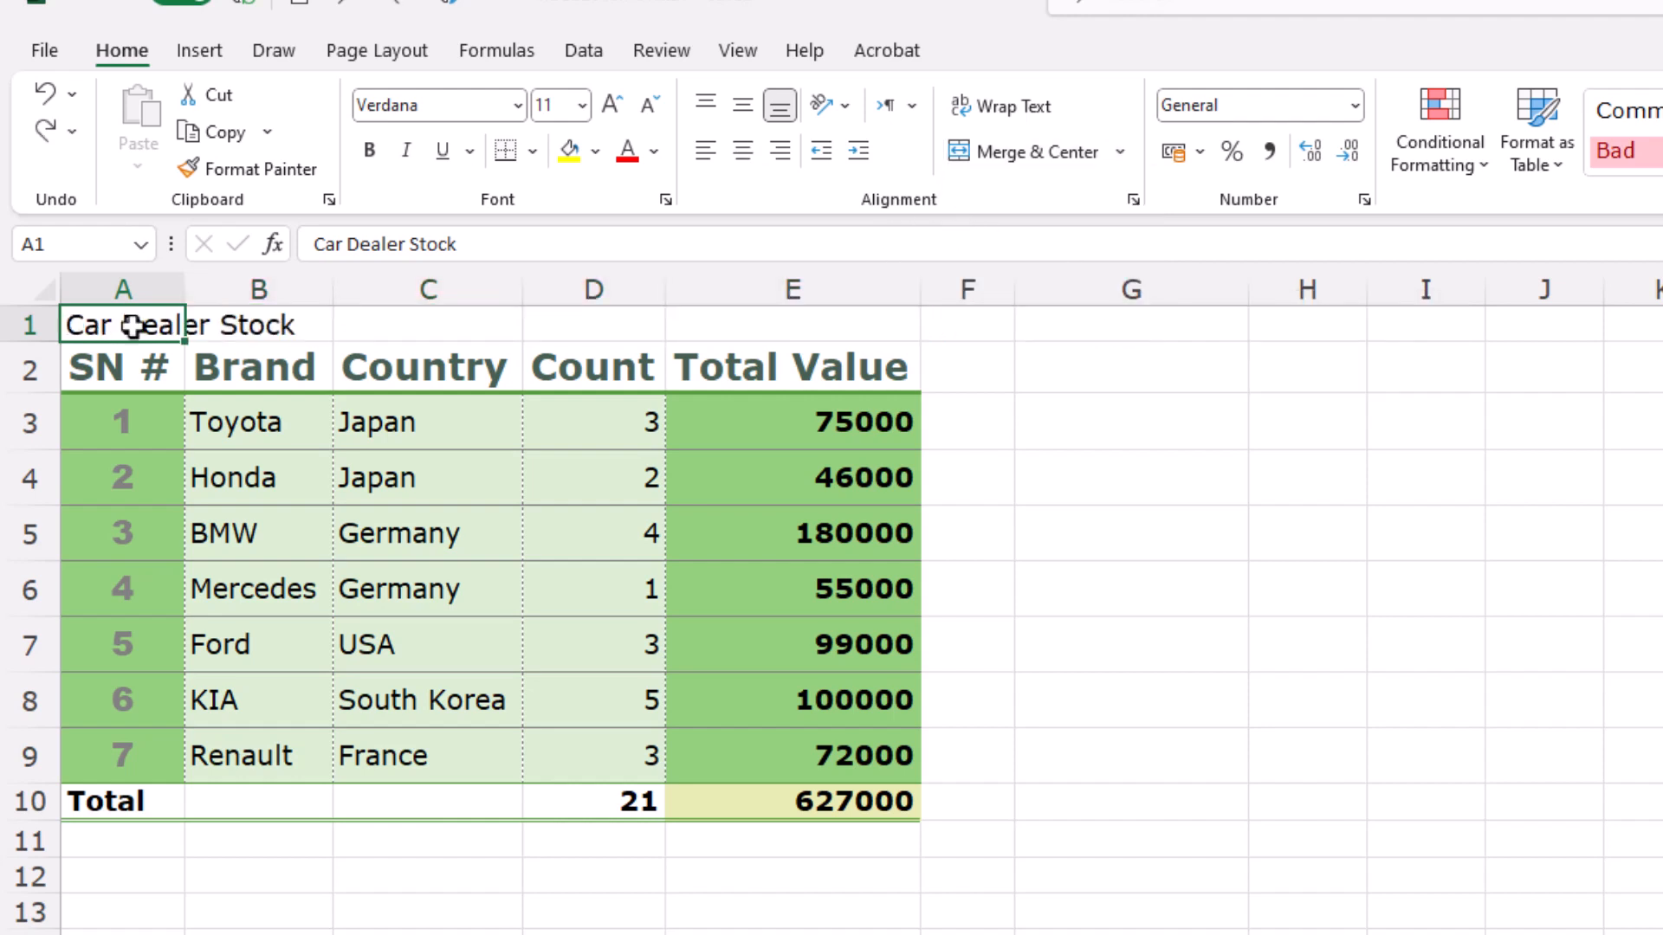
# Try Merge Across on the title range A1:E1, and undo it
pyautogui.moveTo(131, 326); pyautogui.dragTo(807, 324)
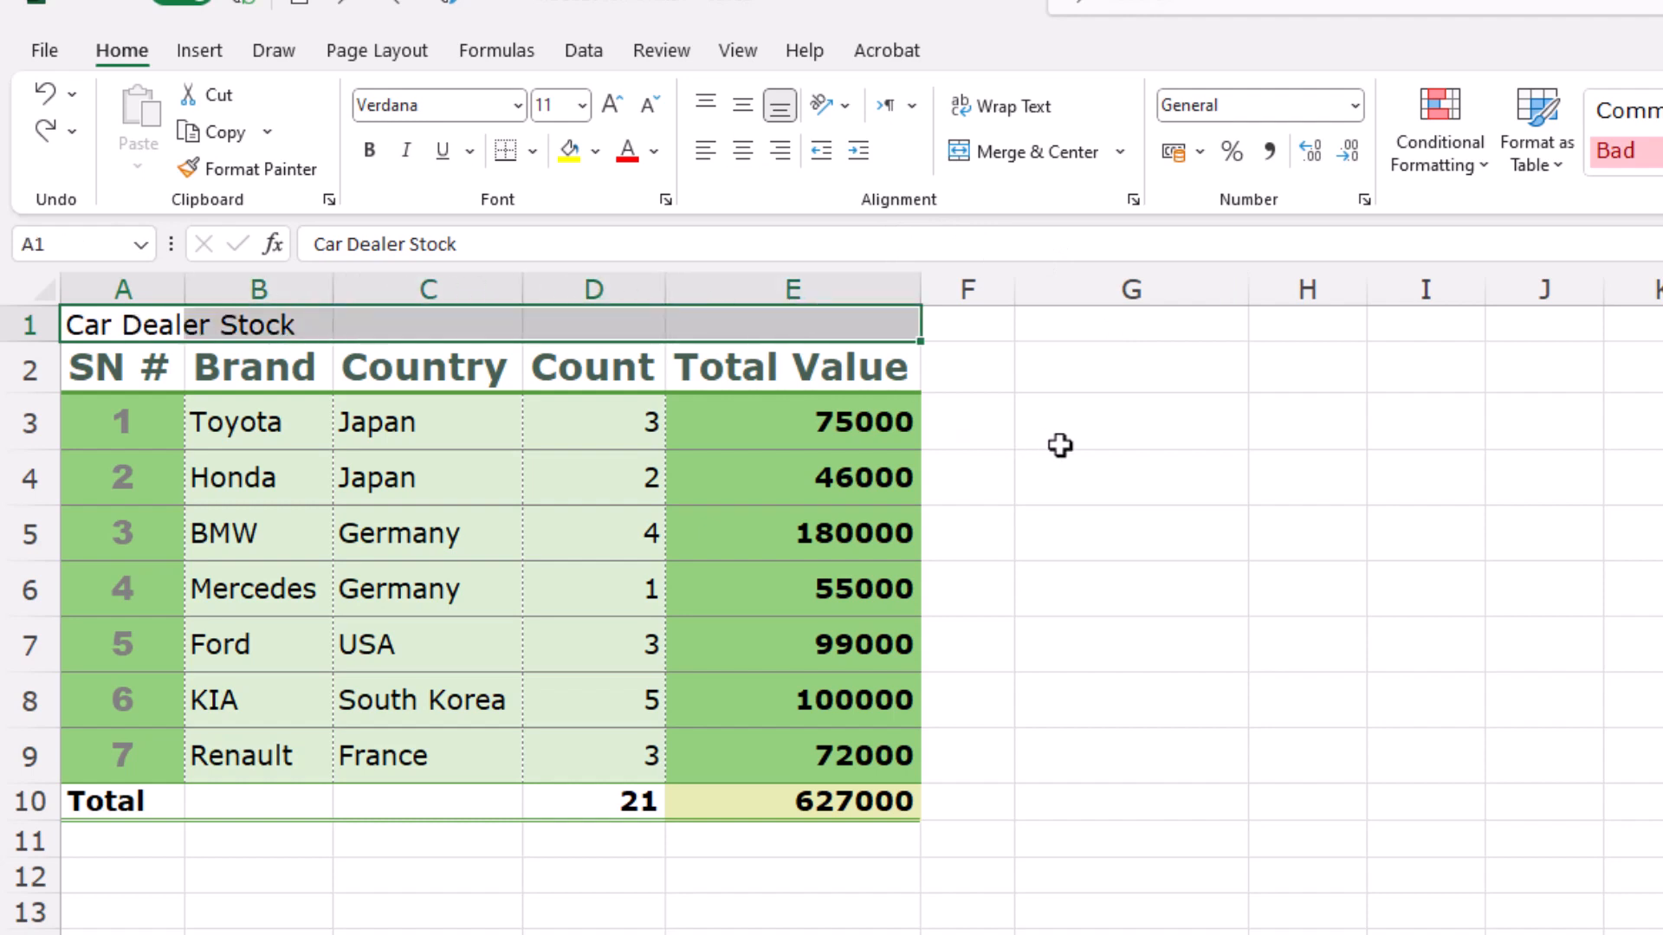
pyautogui.click(1121, 154)
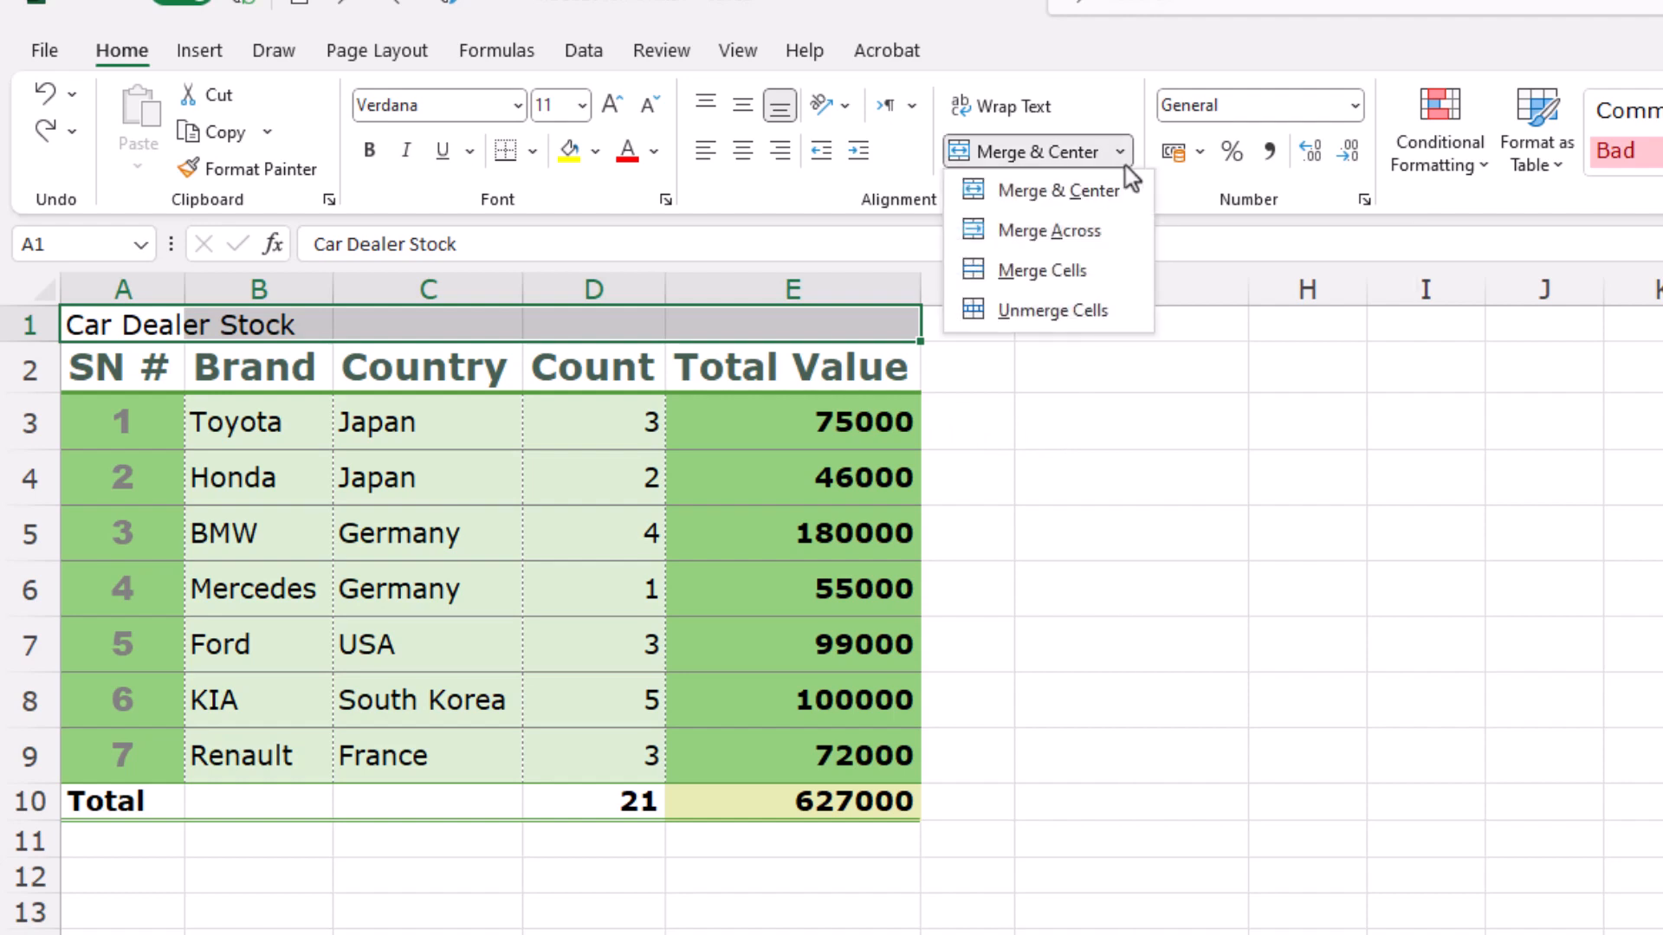
pyautogui.click(1108, 246)
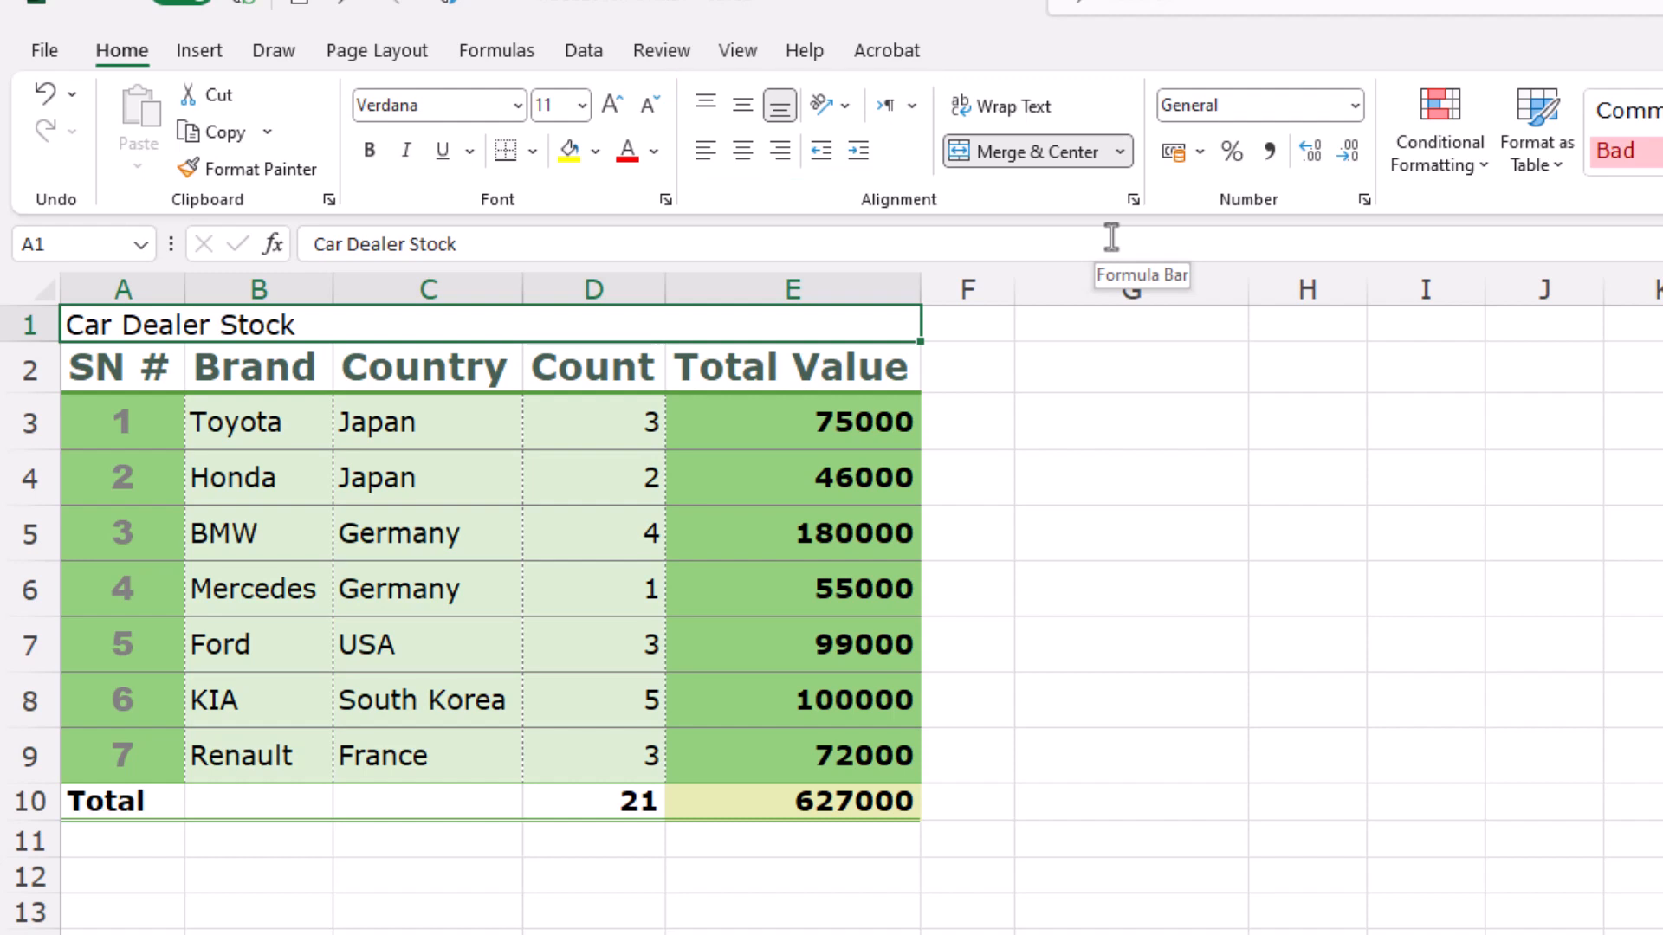
pyautogui.hotkey('ctrl', 'z')
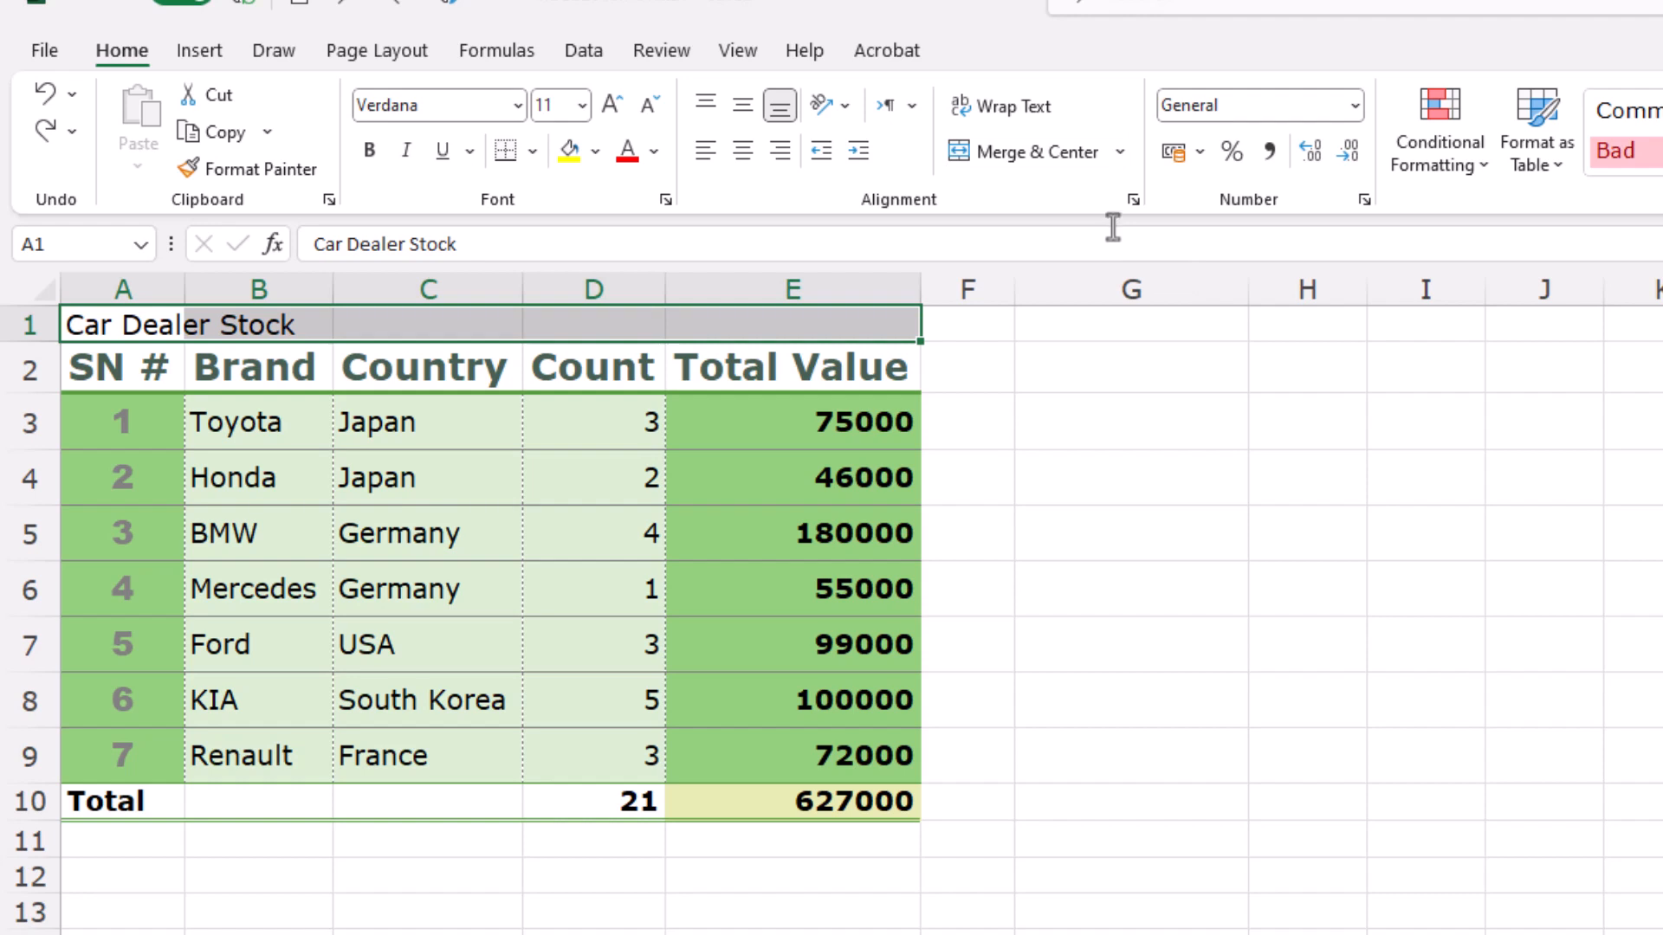
# Merge the title range A1:E1 with the Merge Cells option, without centering it
pyautogui.click(1122, 153)
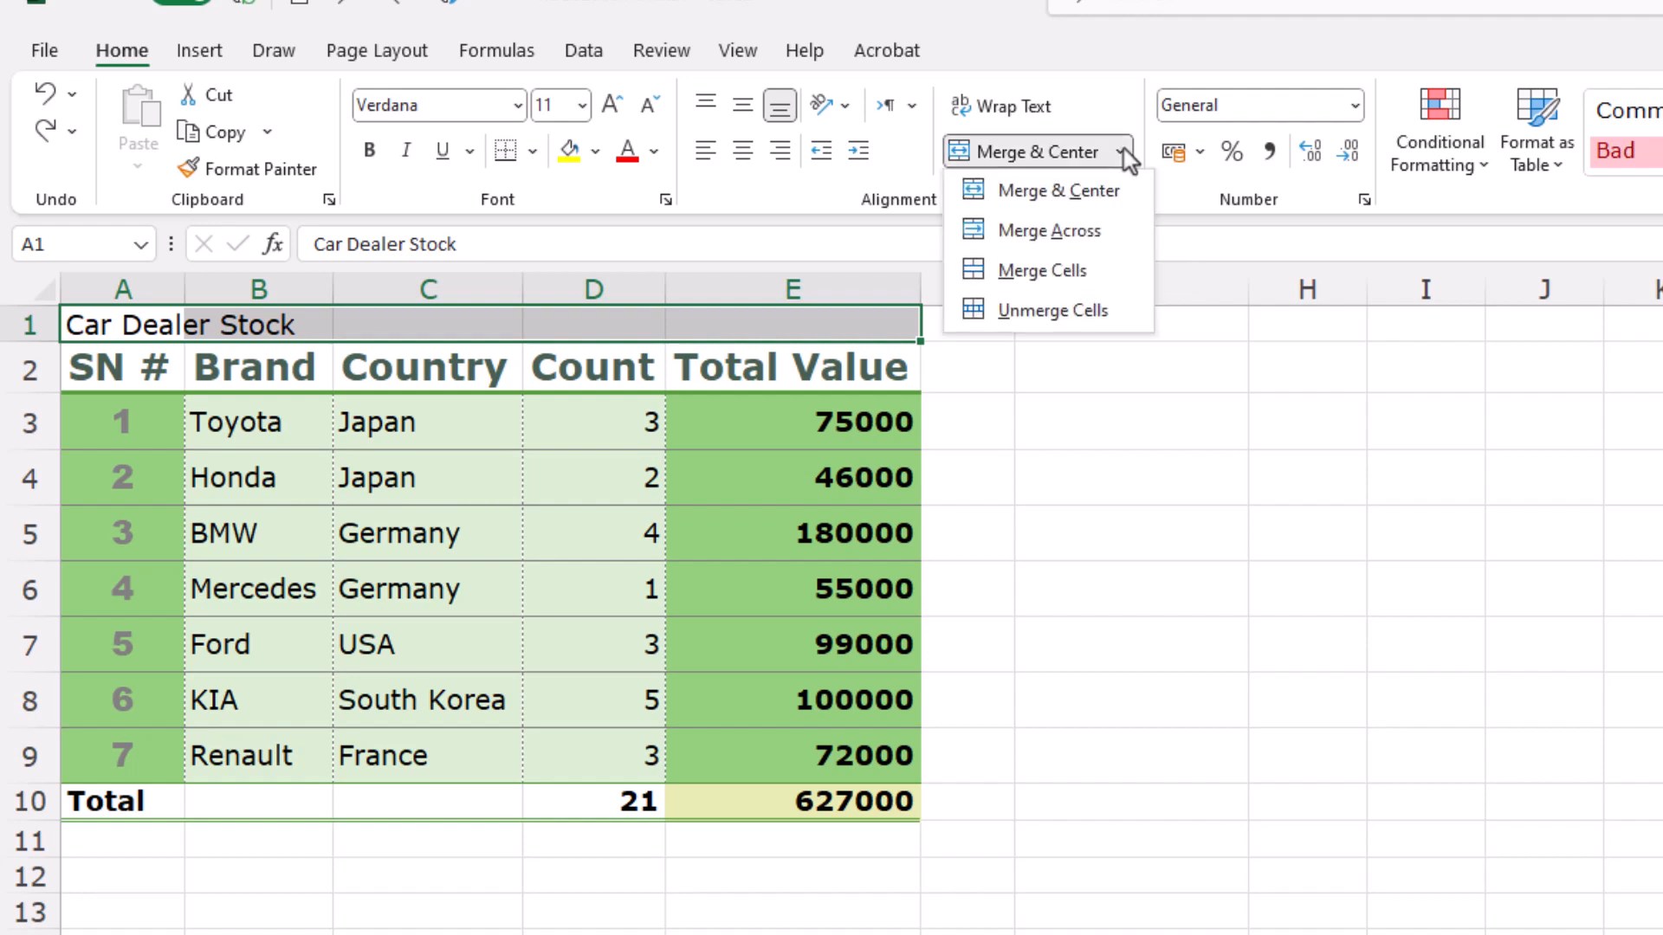
pyautogui.click(1076, 271)
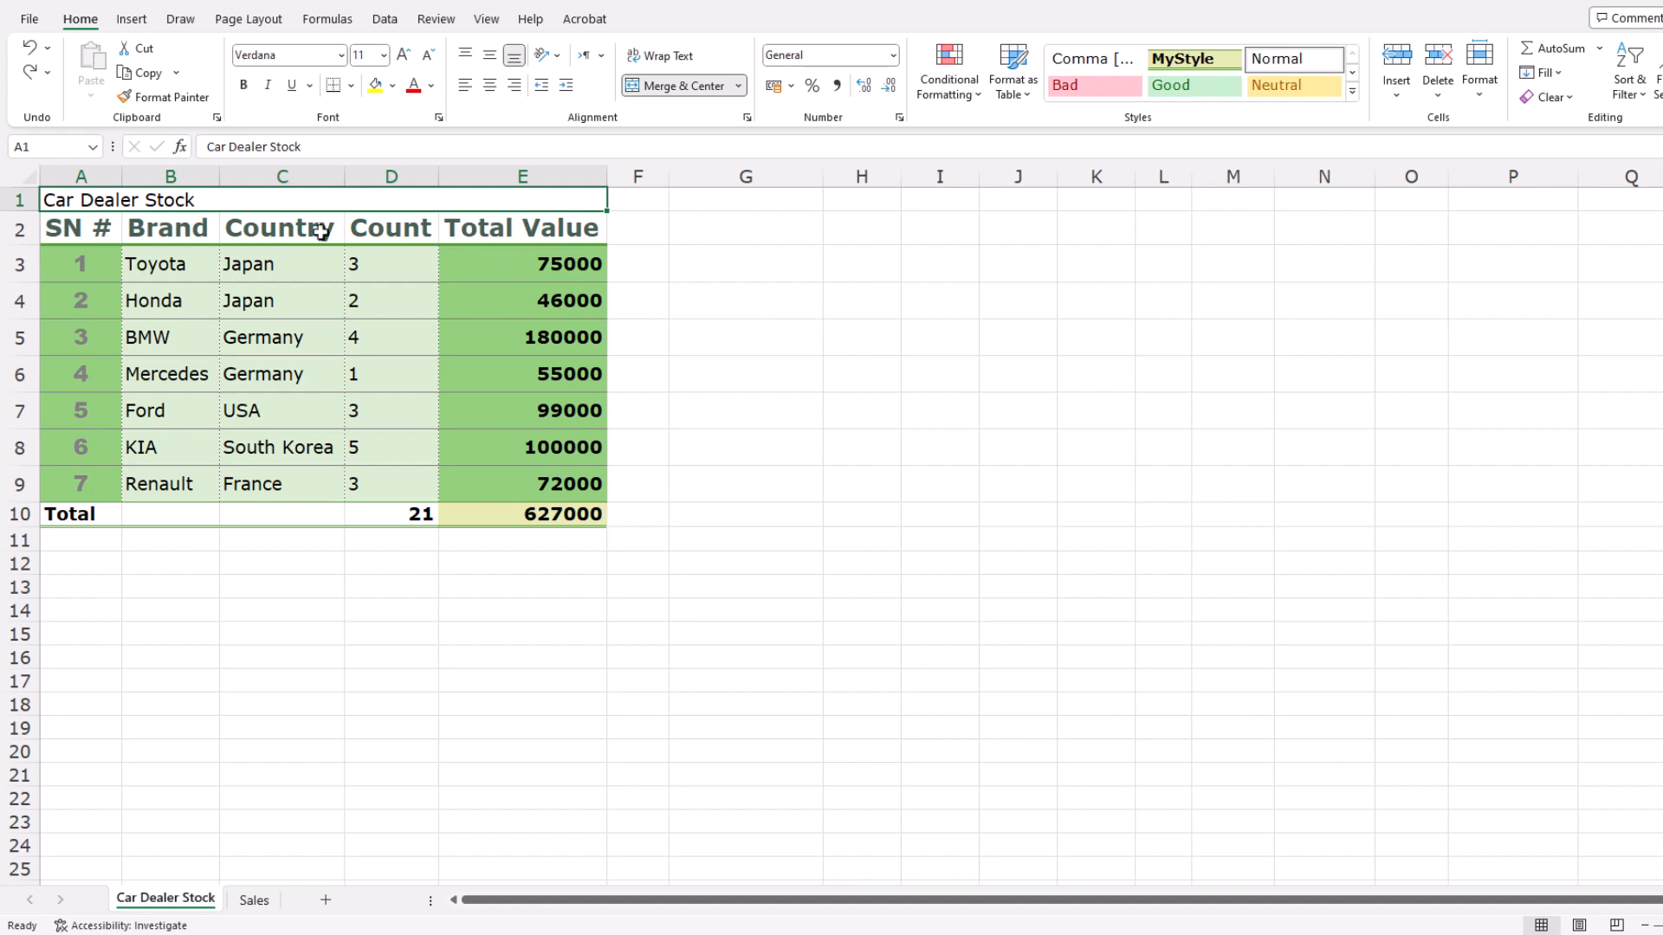
# Merge and center the data block B3:D9, accepting the loss of the other values, and split it with Unmerge Cells
pyautogui.moveTo(157, 269); pyautogui.dragTo(379, 490)
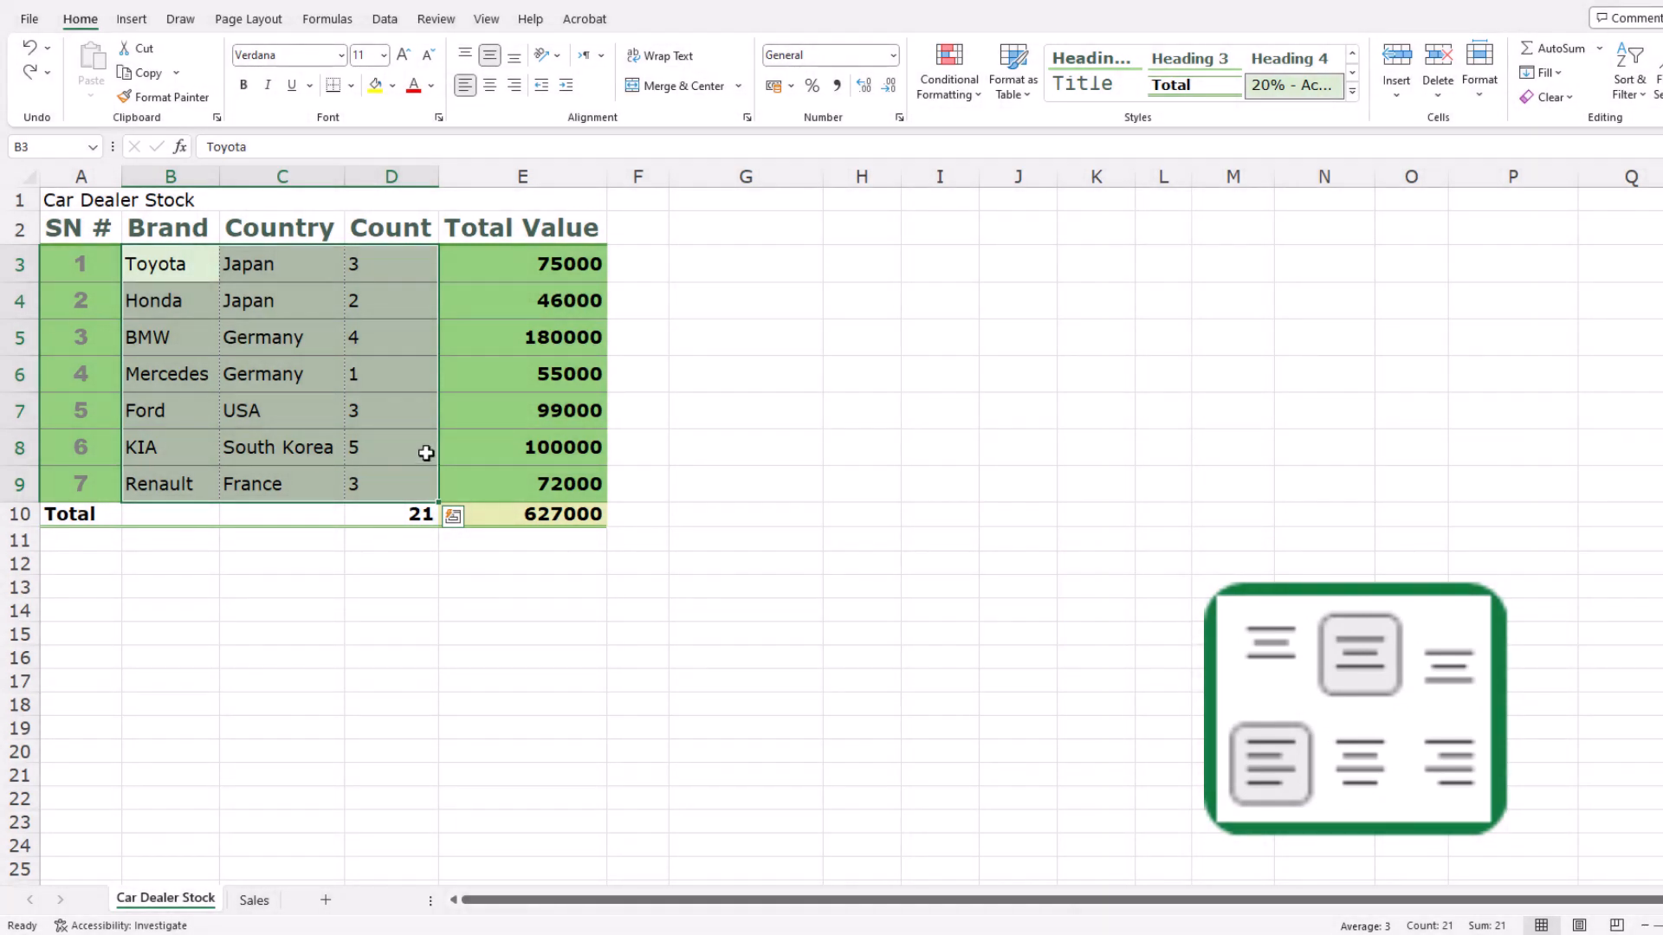
pyautogui.click(673, 91)
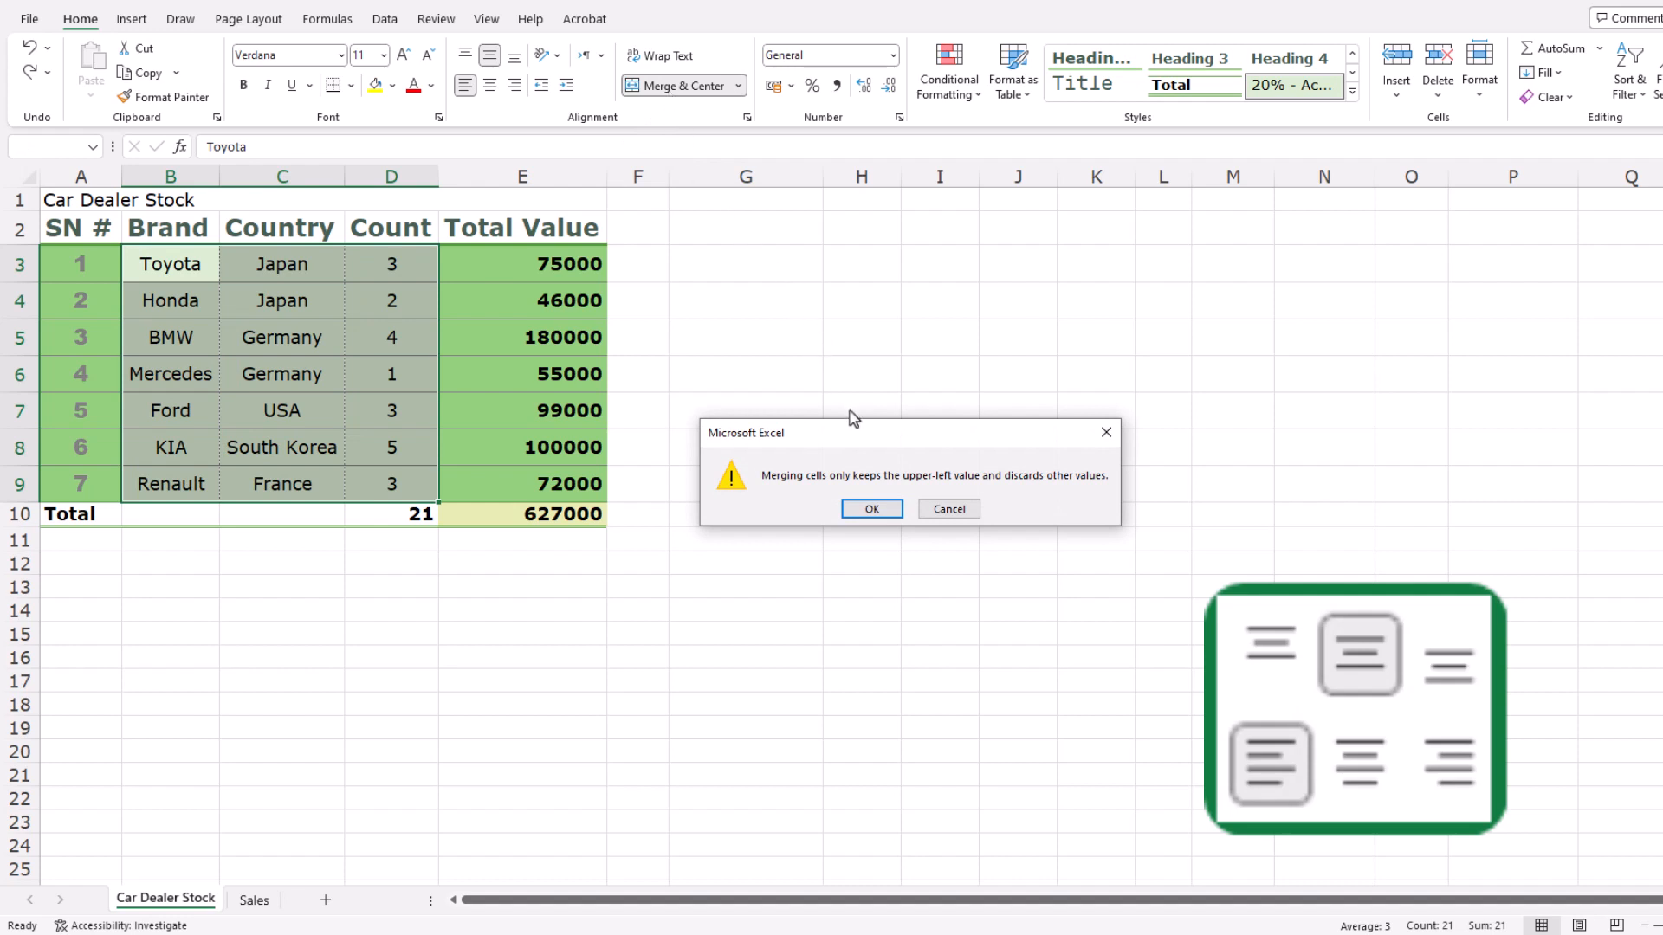
pyautogui.click(872, 509)
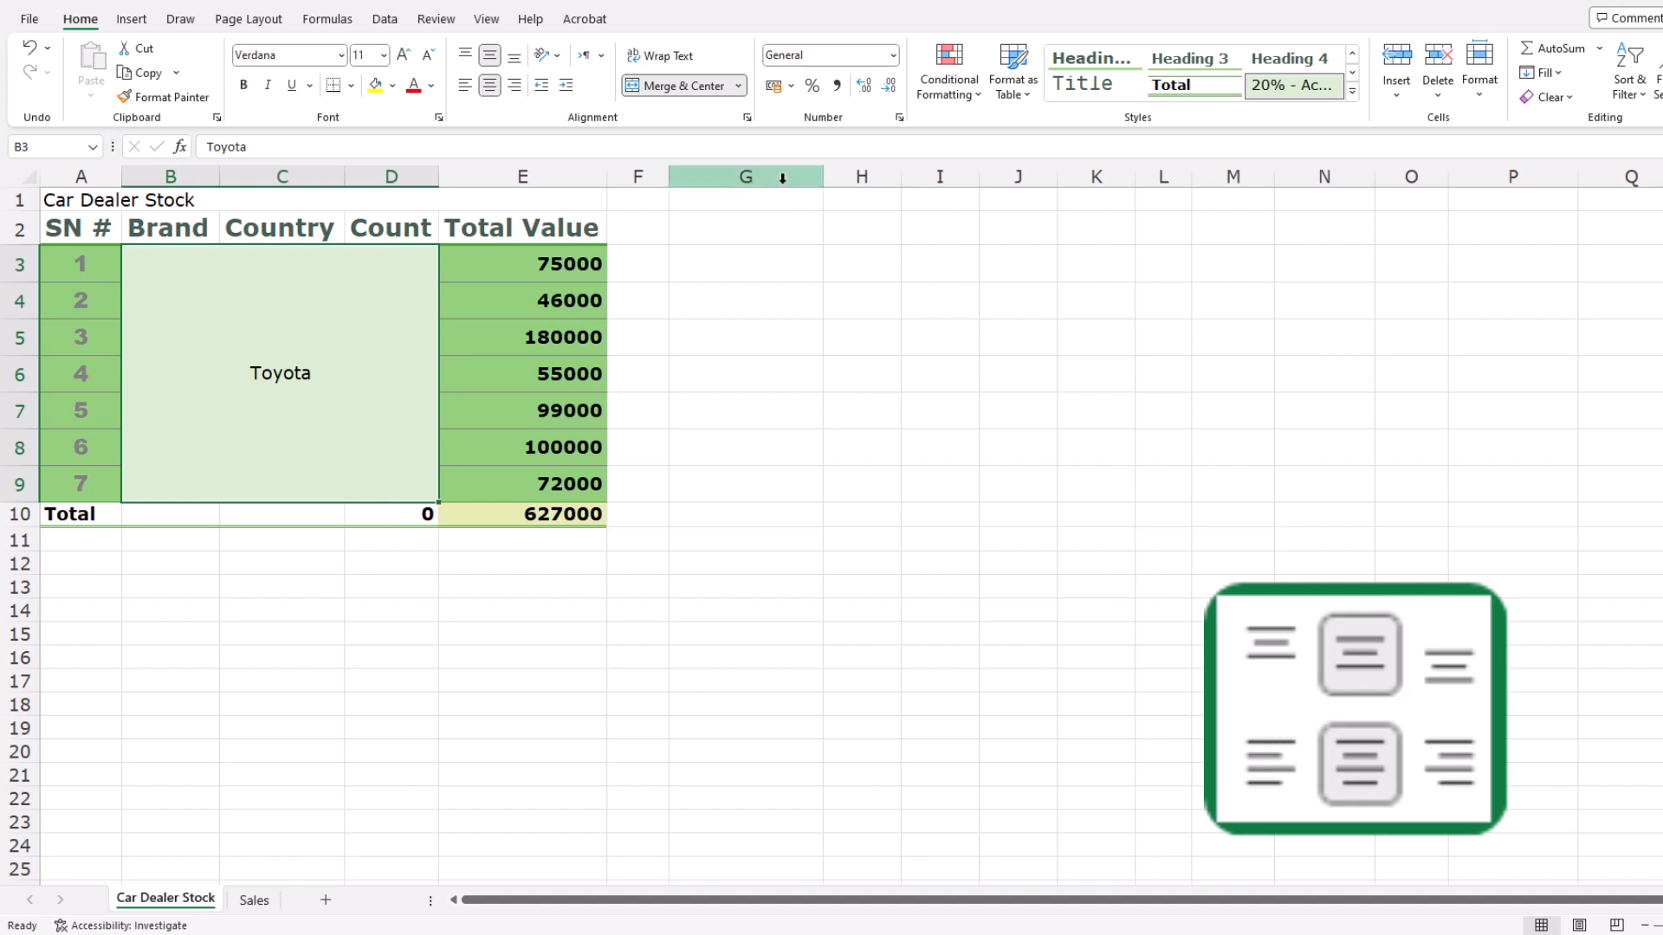
pyautogui.click(738, 86)
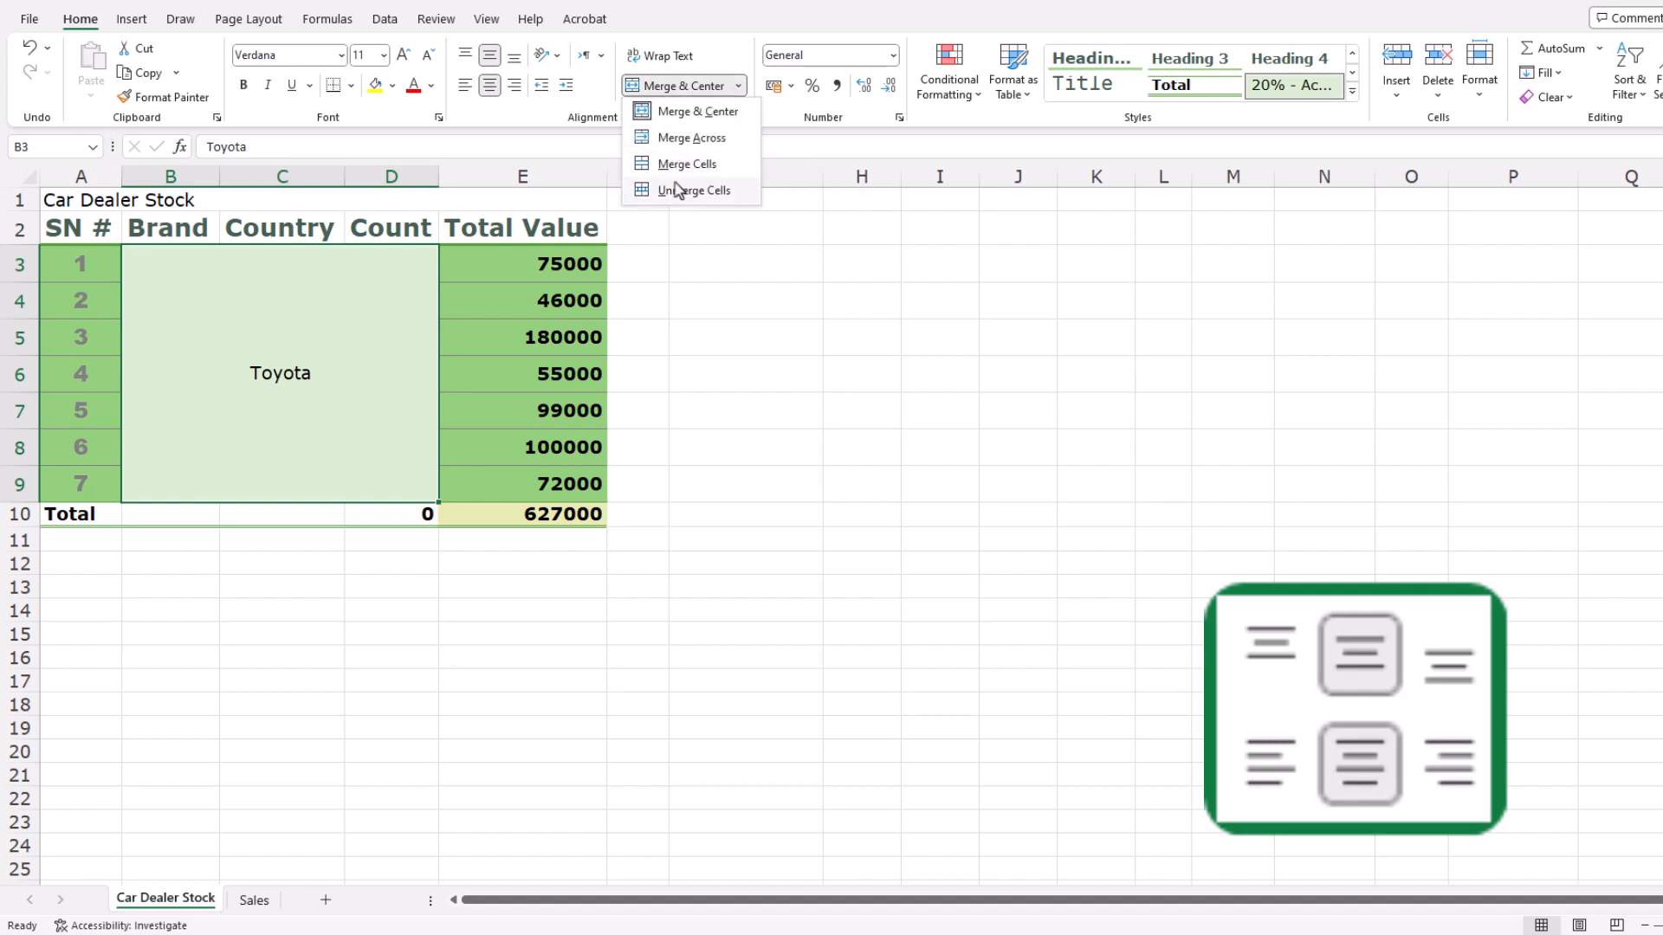
pyautogui.click(682, 194)
# Check individual cells in B3:D9 for remaining content, and undo both the unmerge and the merge
pyautogui.click(284, 267)
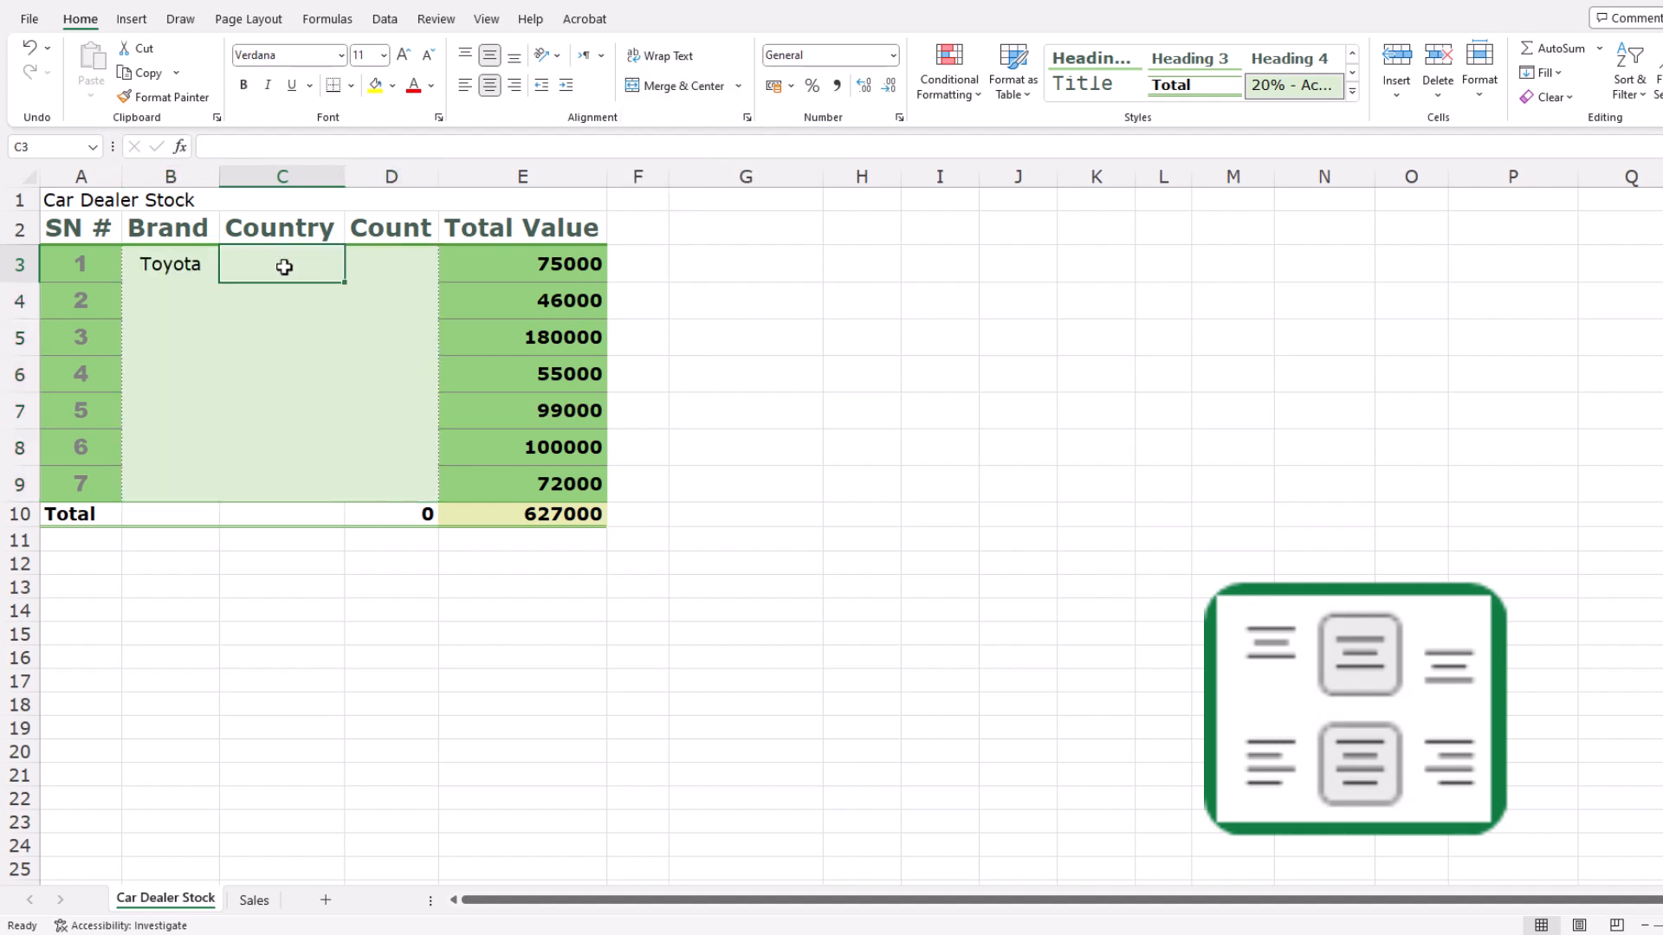
pyautogui.click(396, 273)
pyautogui.click(312, 363)
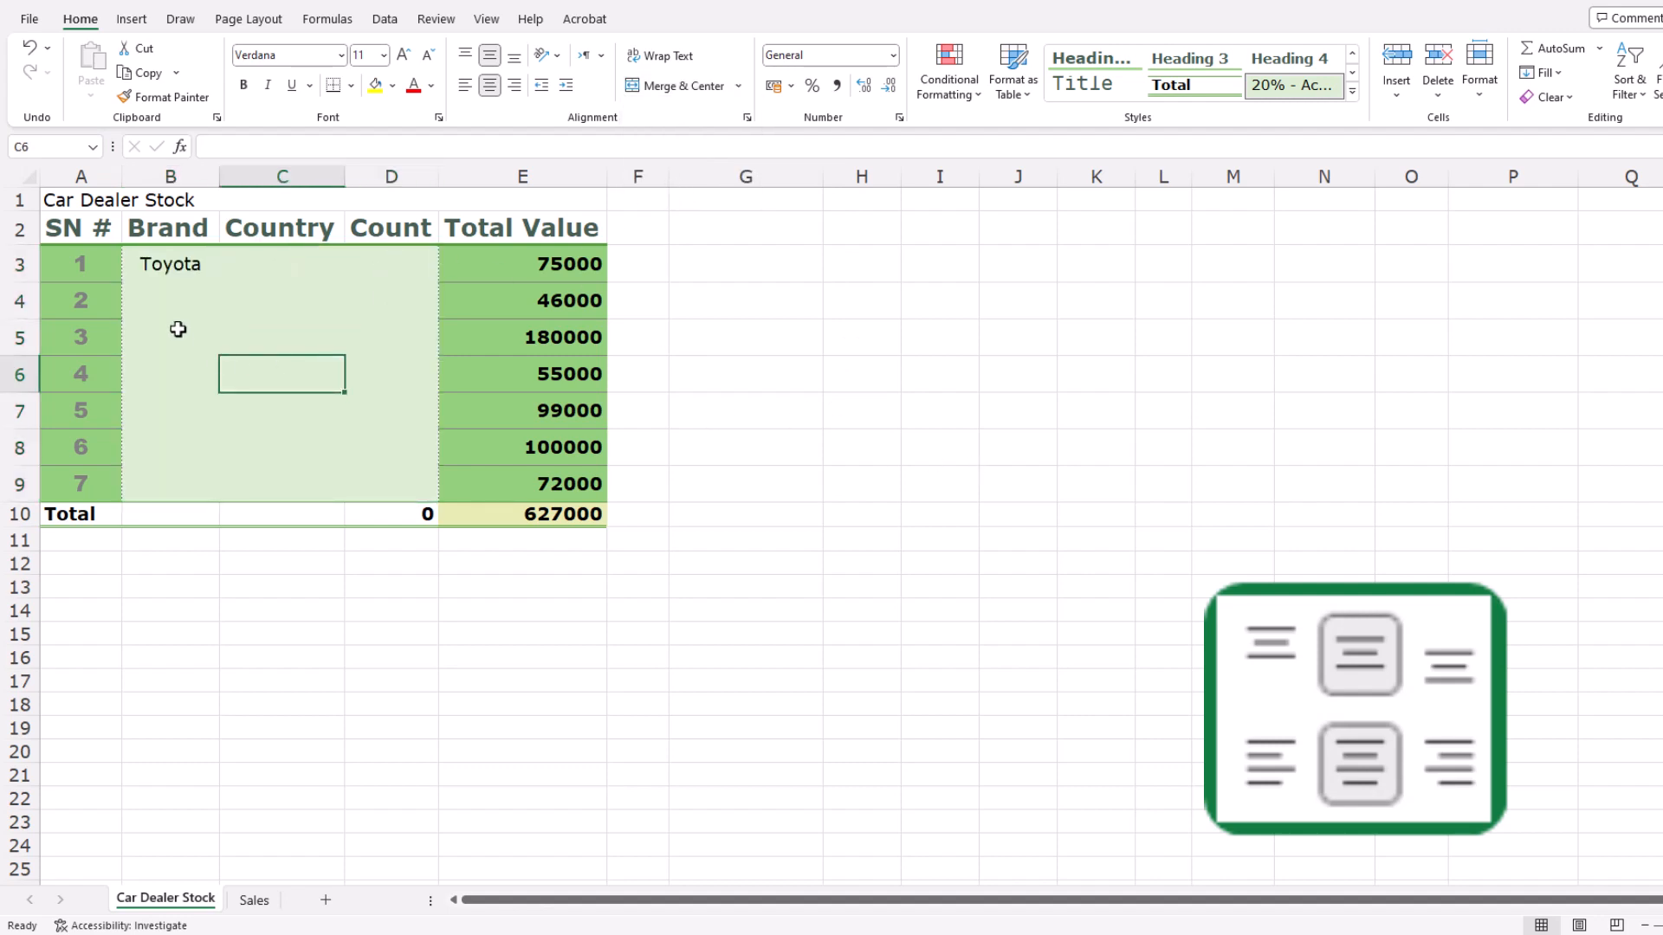
pyautogui.click(177, 328)
pyautogui.click(391, 483)
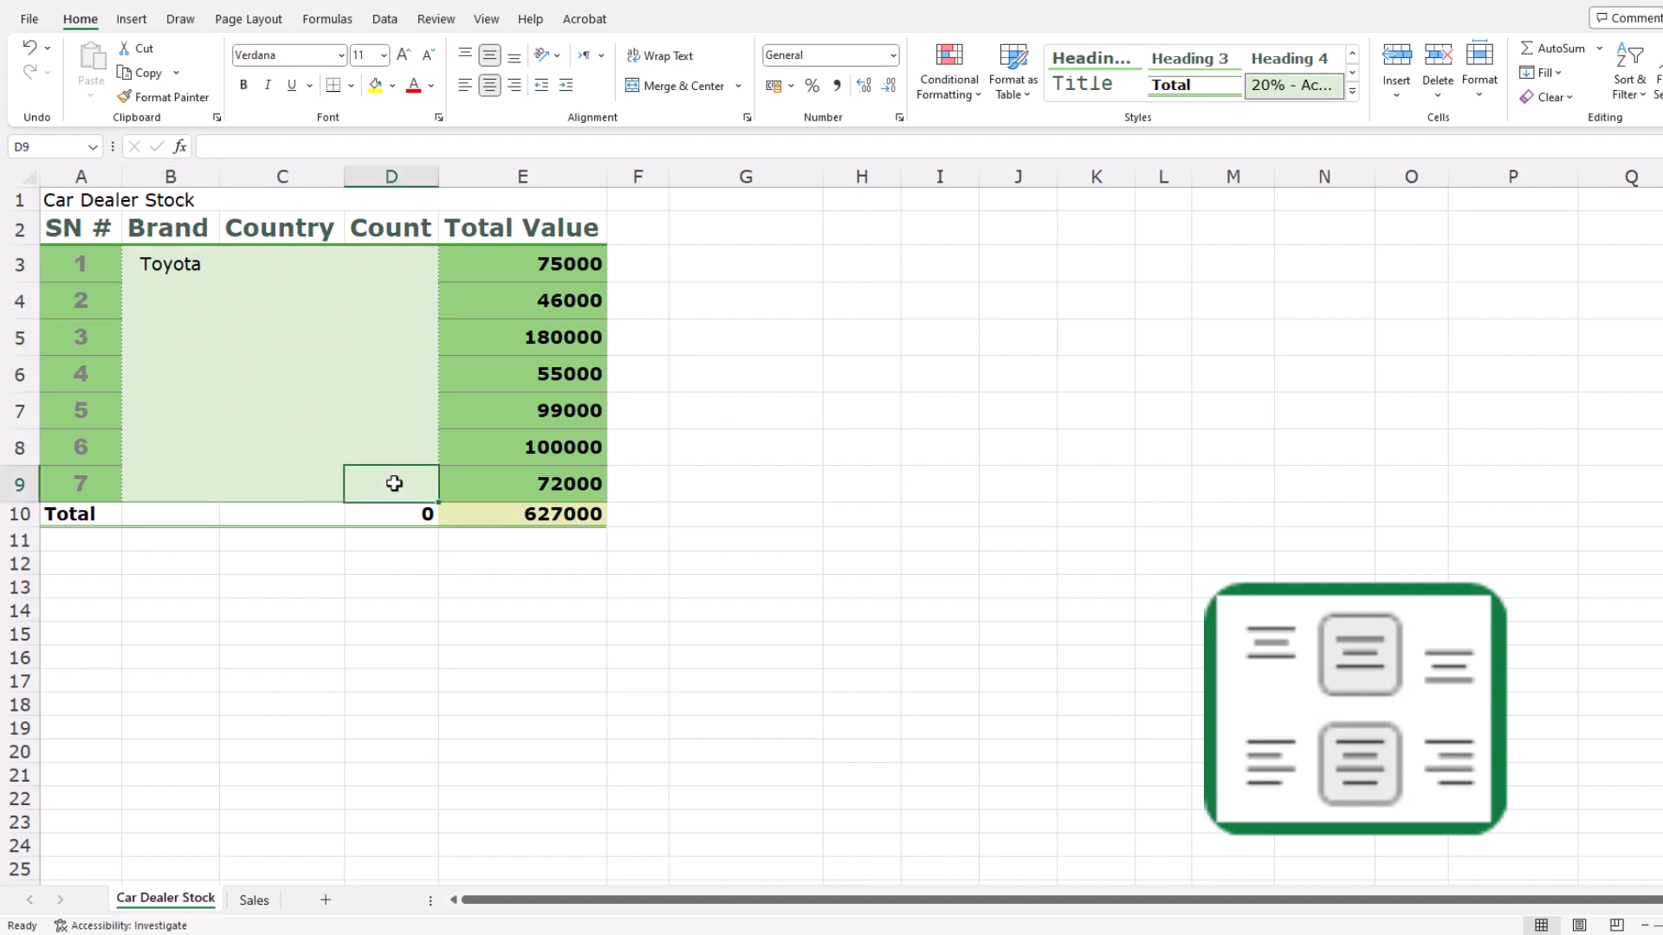
pyautogui.click(196, 480)
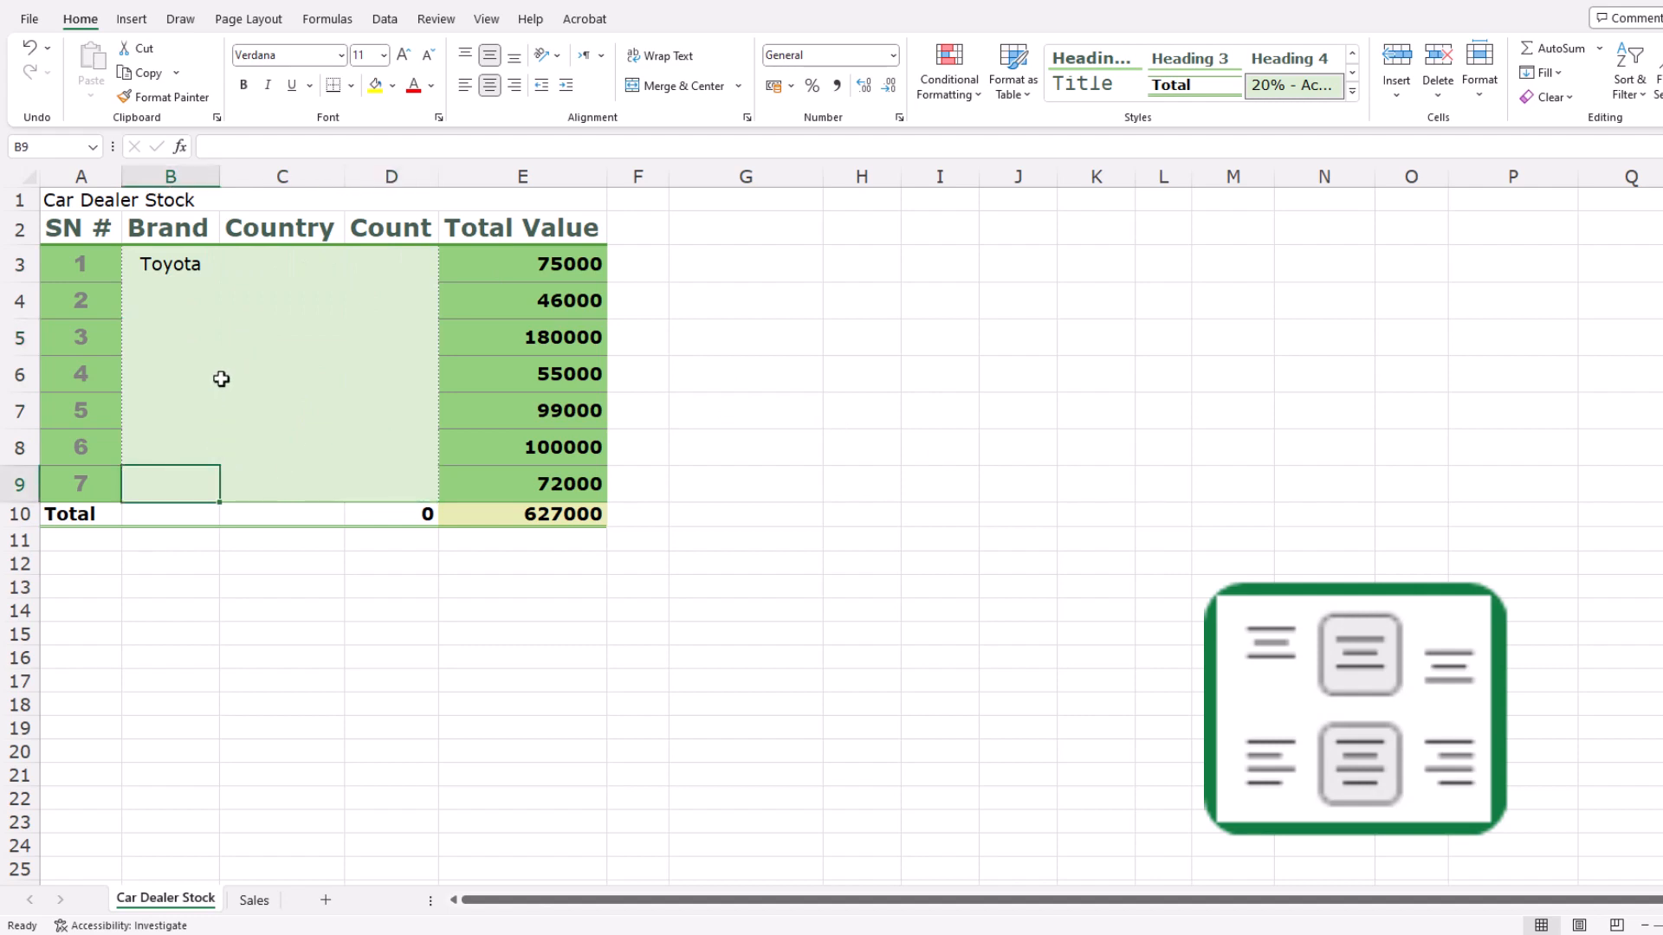
pyautogui.click(169, 274)
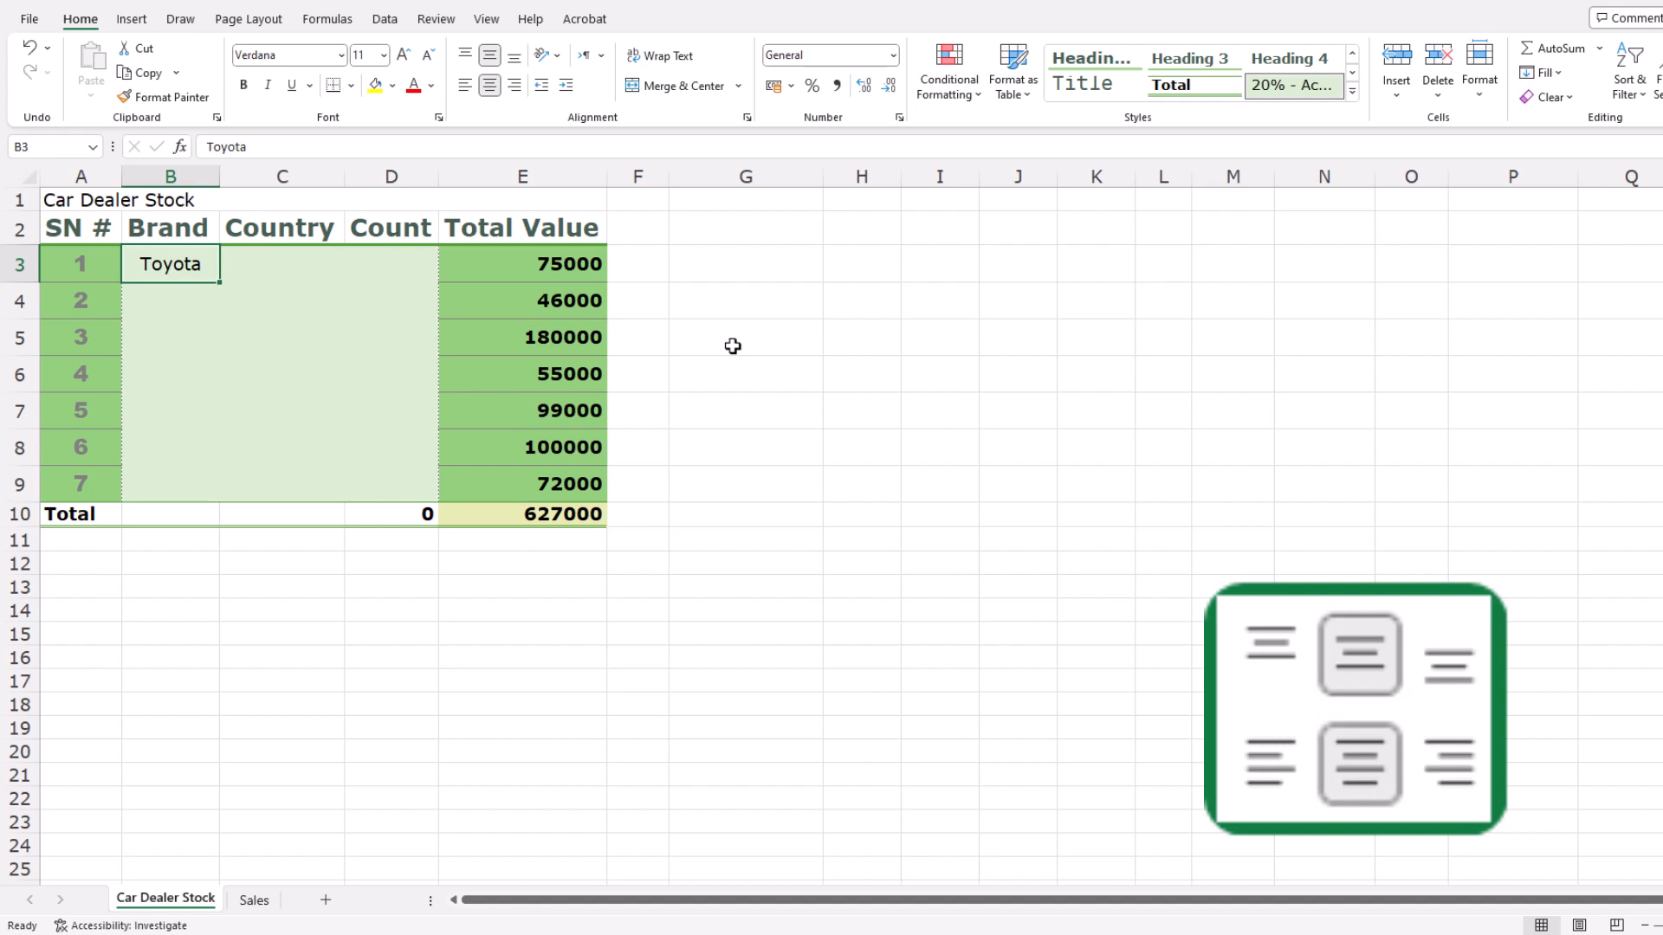
pyautogui.hotkey('ctrl', 'z')
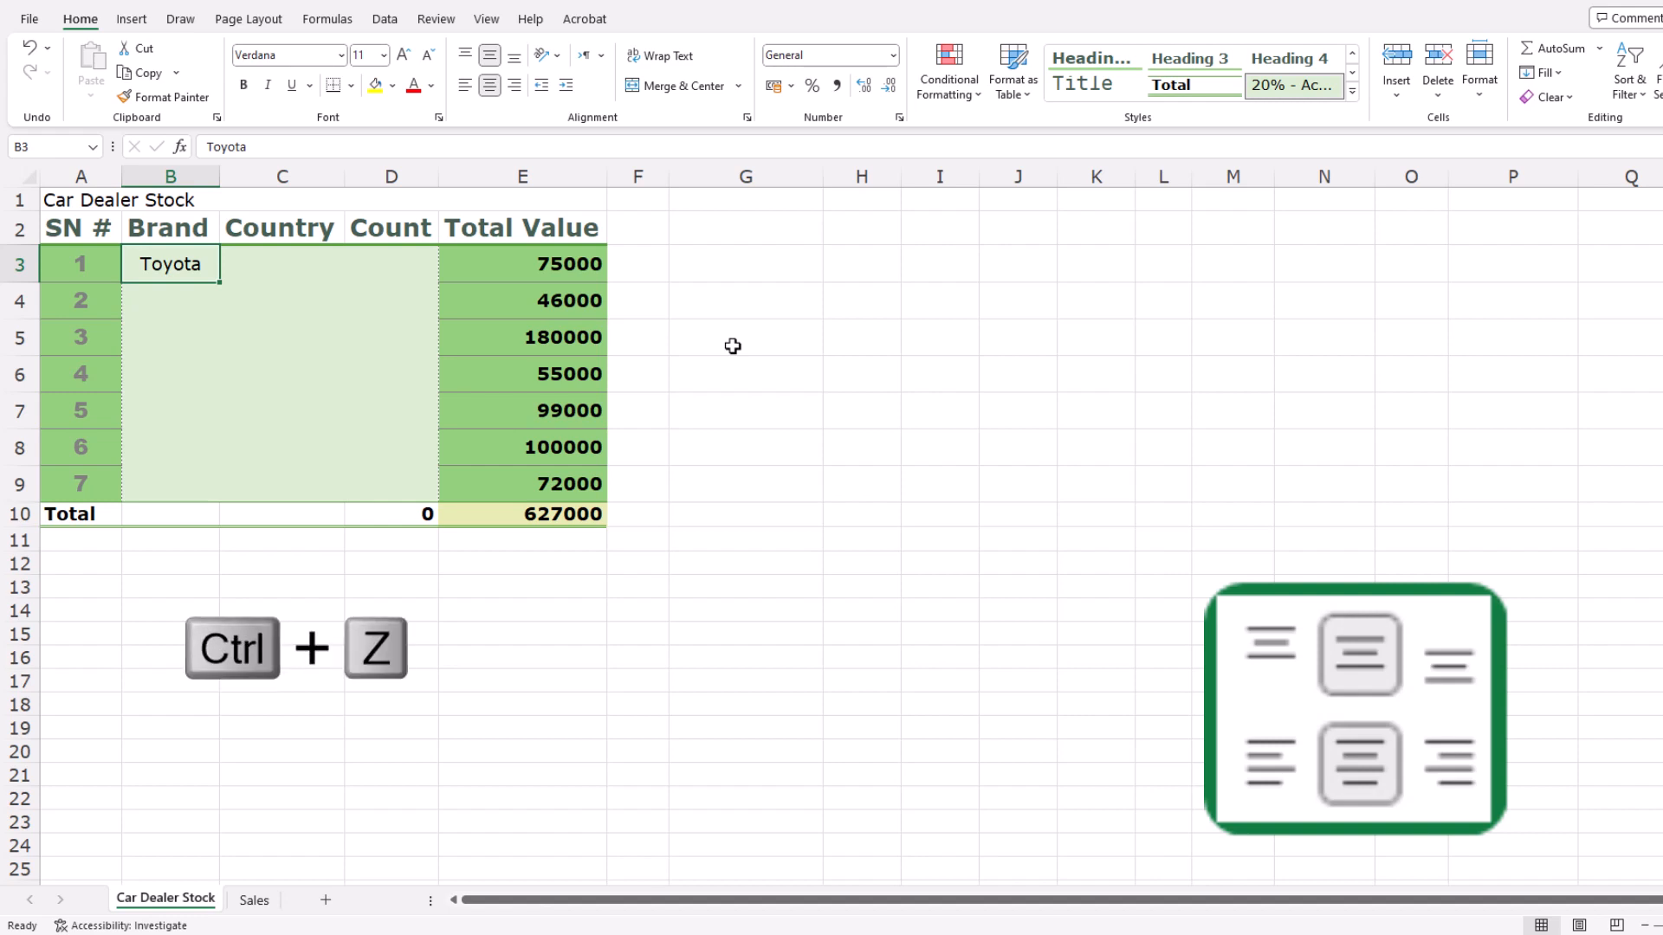
pyautogui.hotkey('ctrl', 'z')
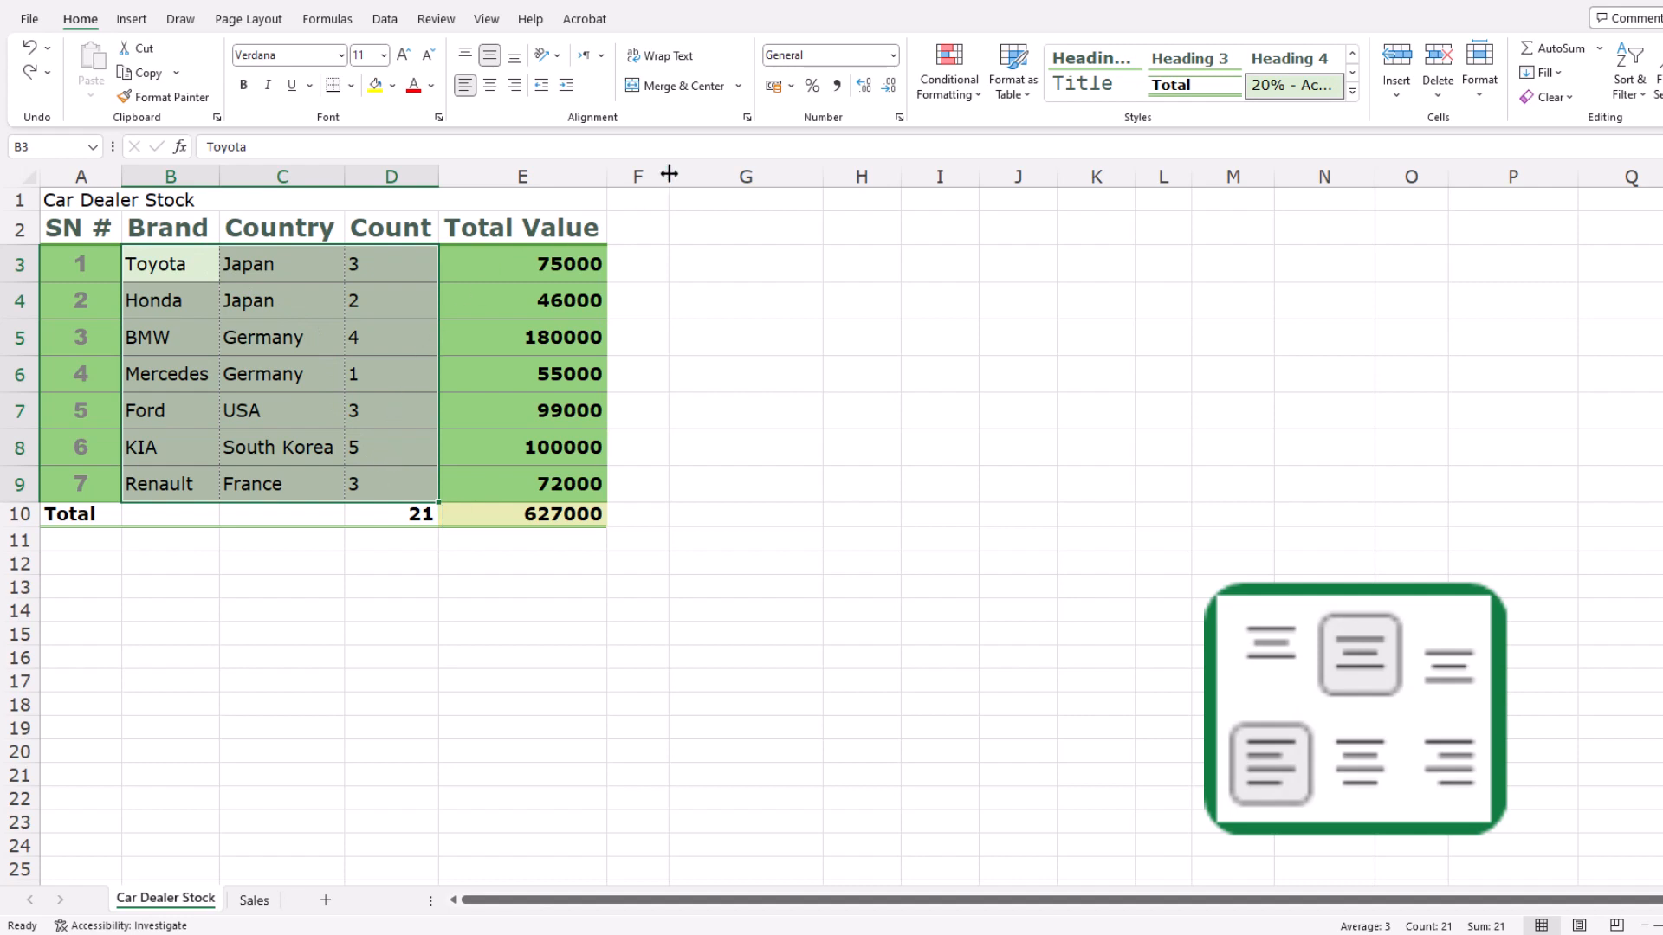
# Apply Merge Across to B3:D9, accepting for every row that only the first value is kept
pyautogui.click(738, 86)
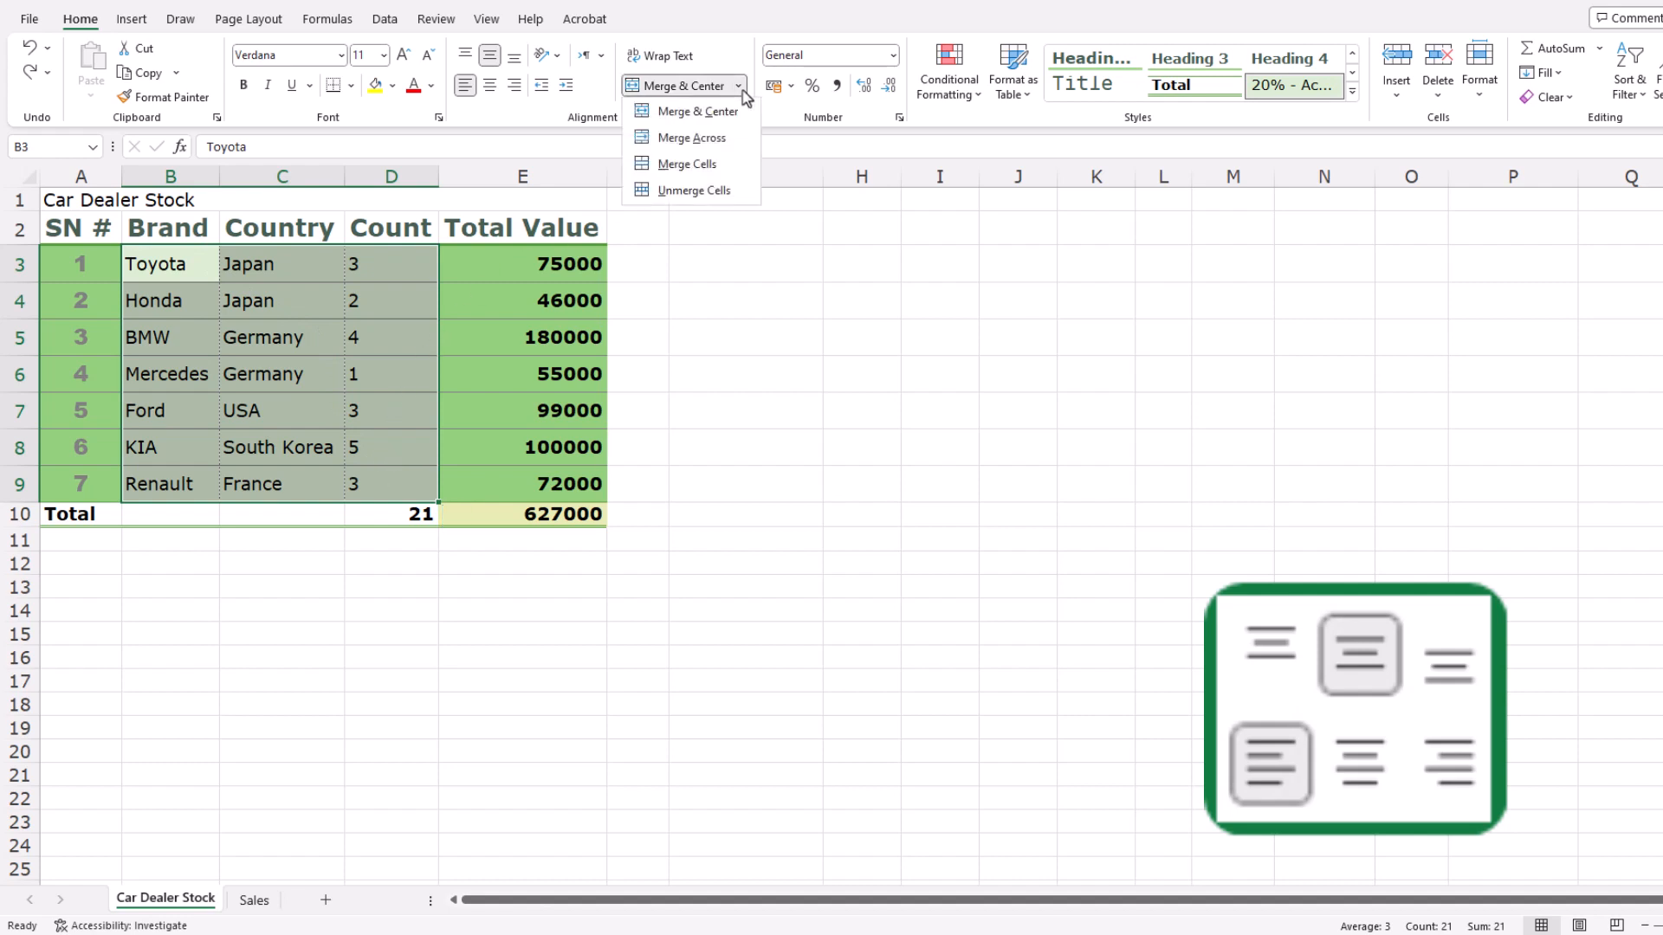
pyautogui.click(725, 142)
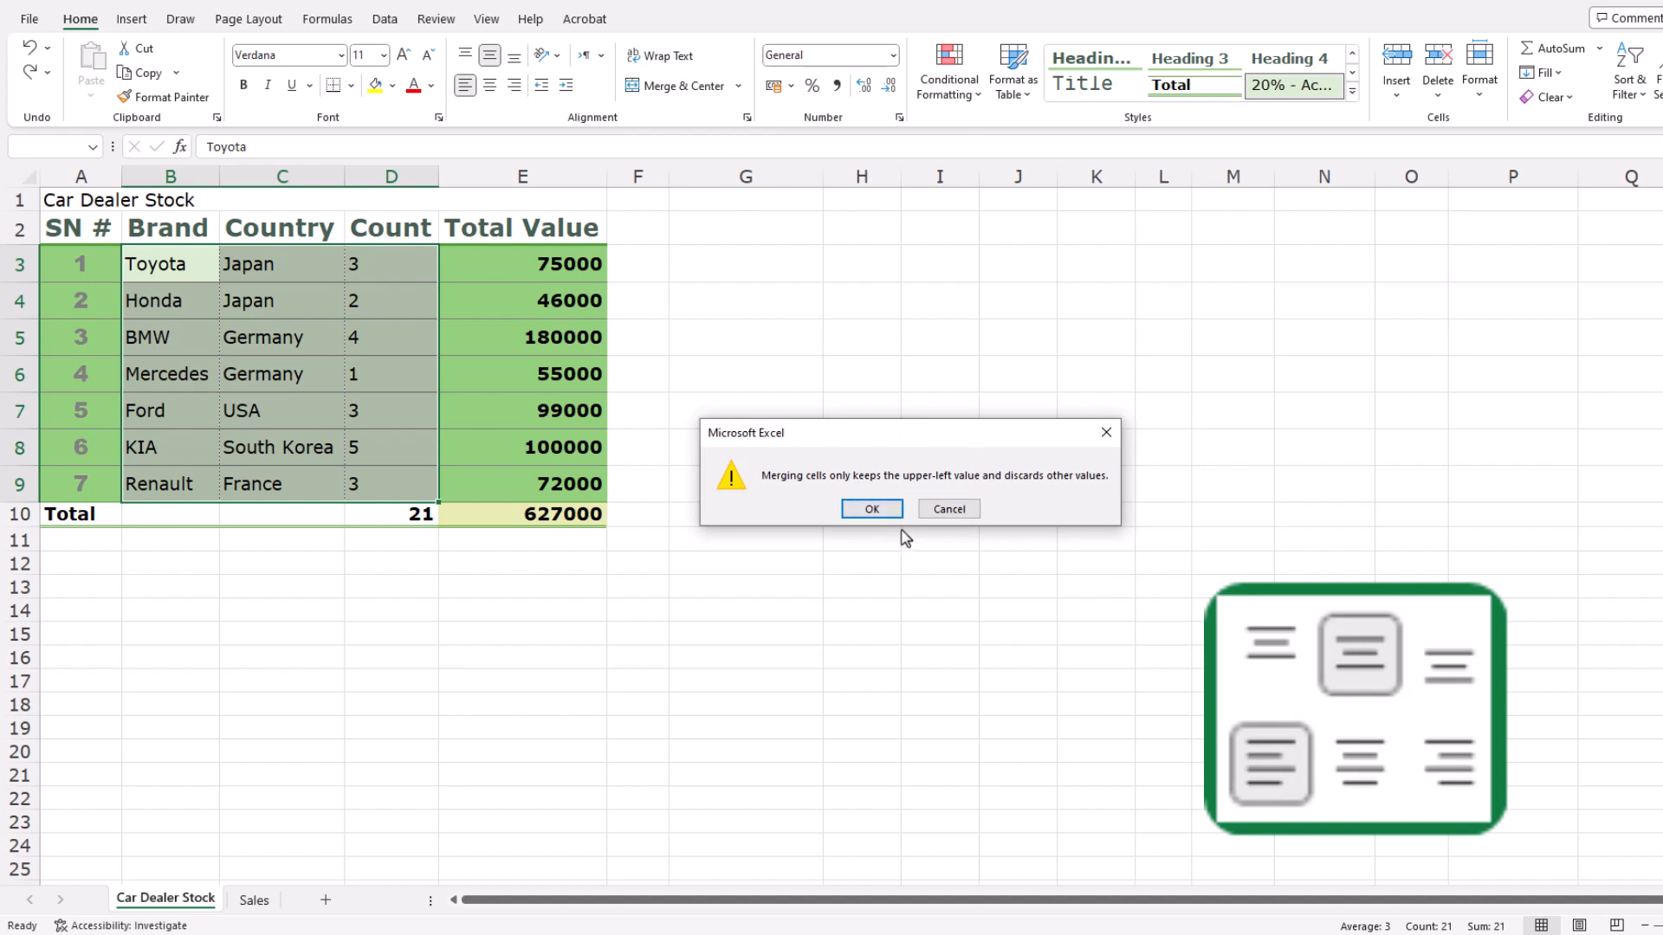
pyautogui.click(875, 509)
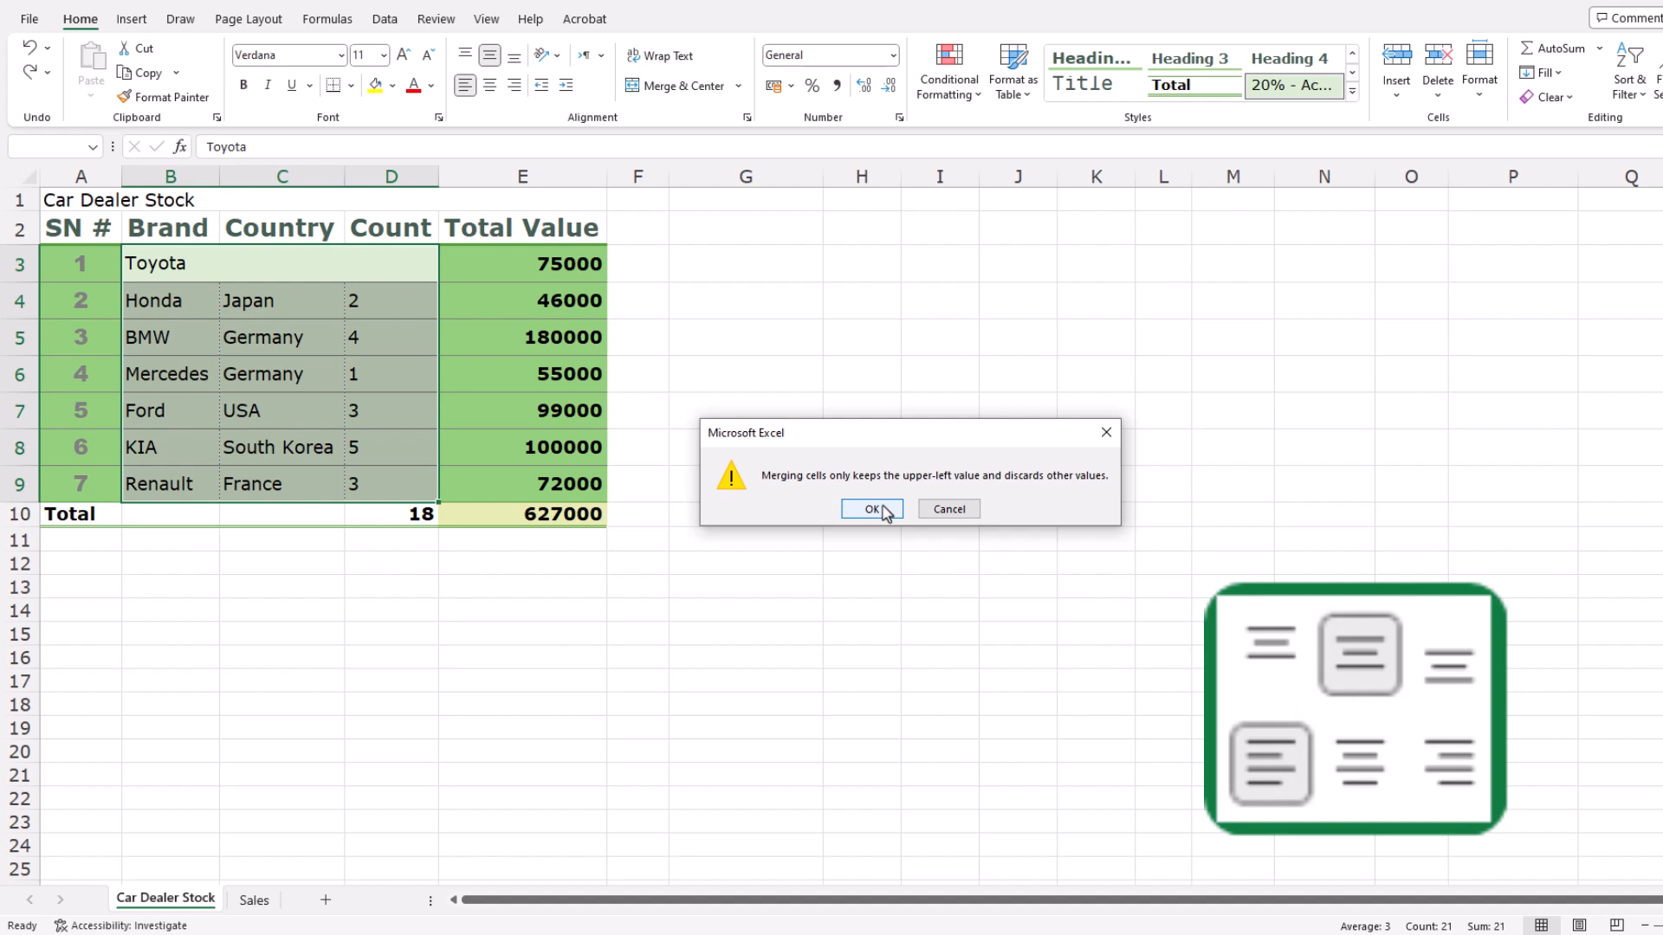
pyautogui.click(885, 511)
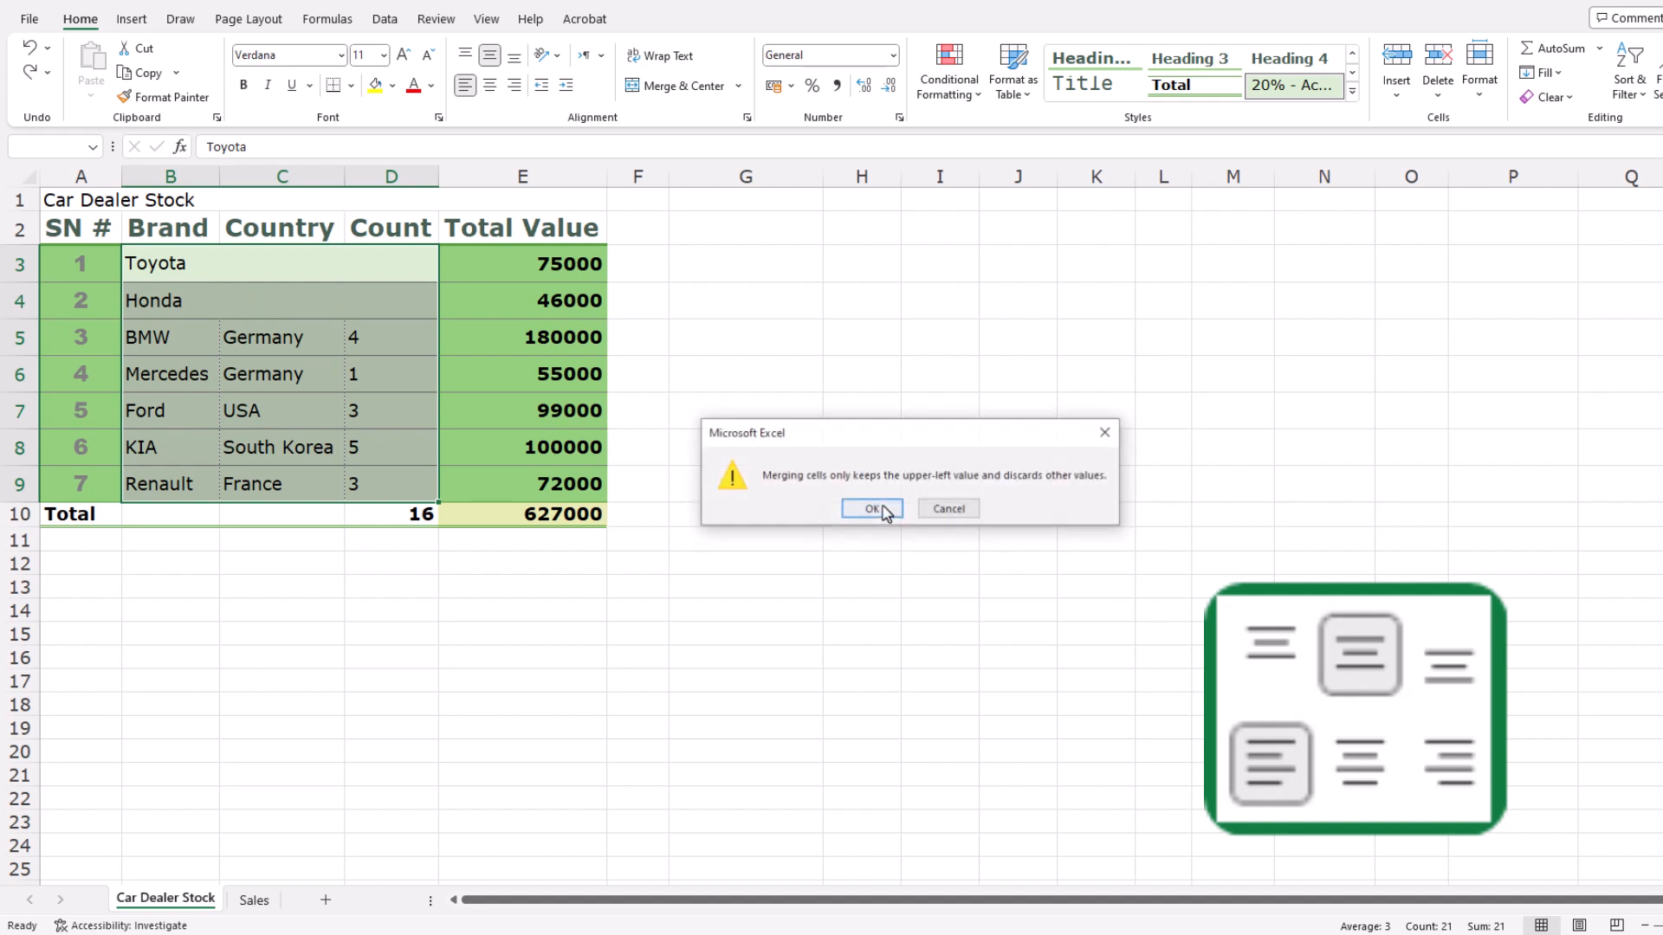
pyautogui.click(885, 511)
pyautogui.click(885, 511)
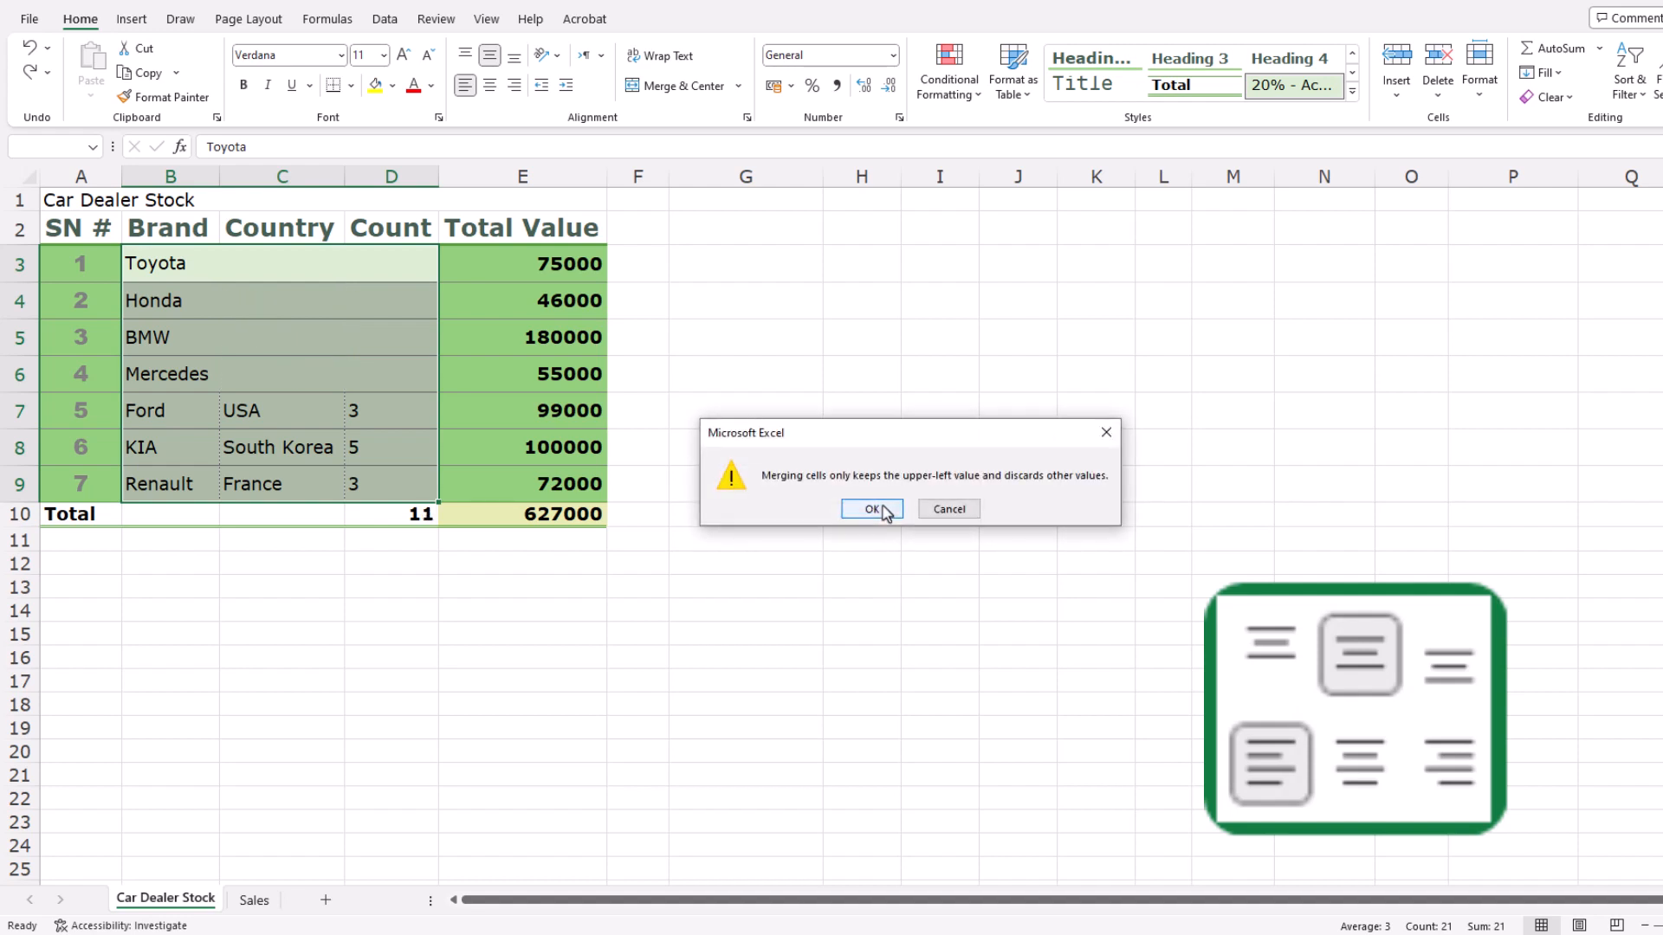
pyautogui.click(885, 511)
pyautogui.click(885, 511)
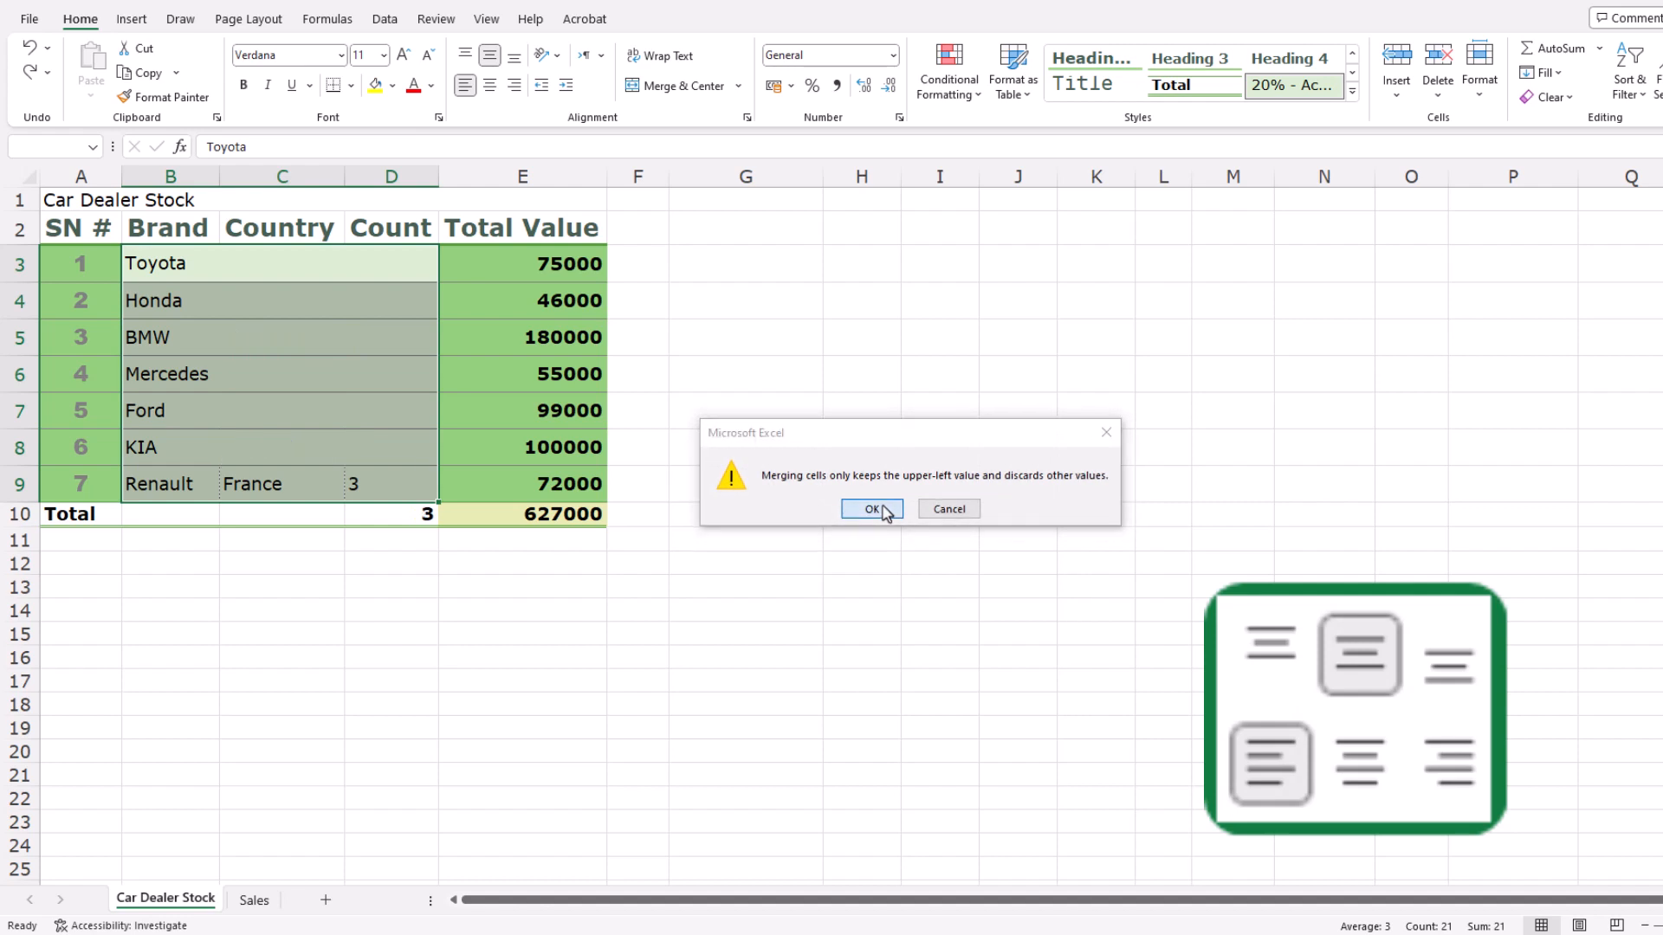
pyautogui.click(885, 511)
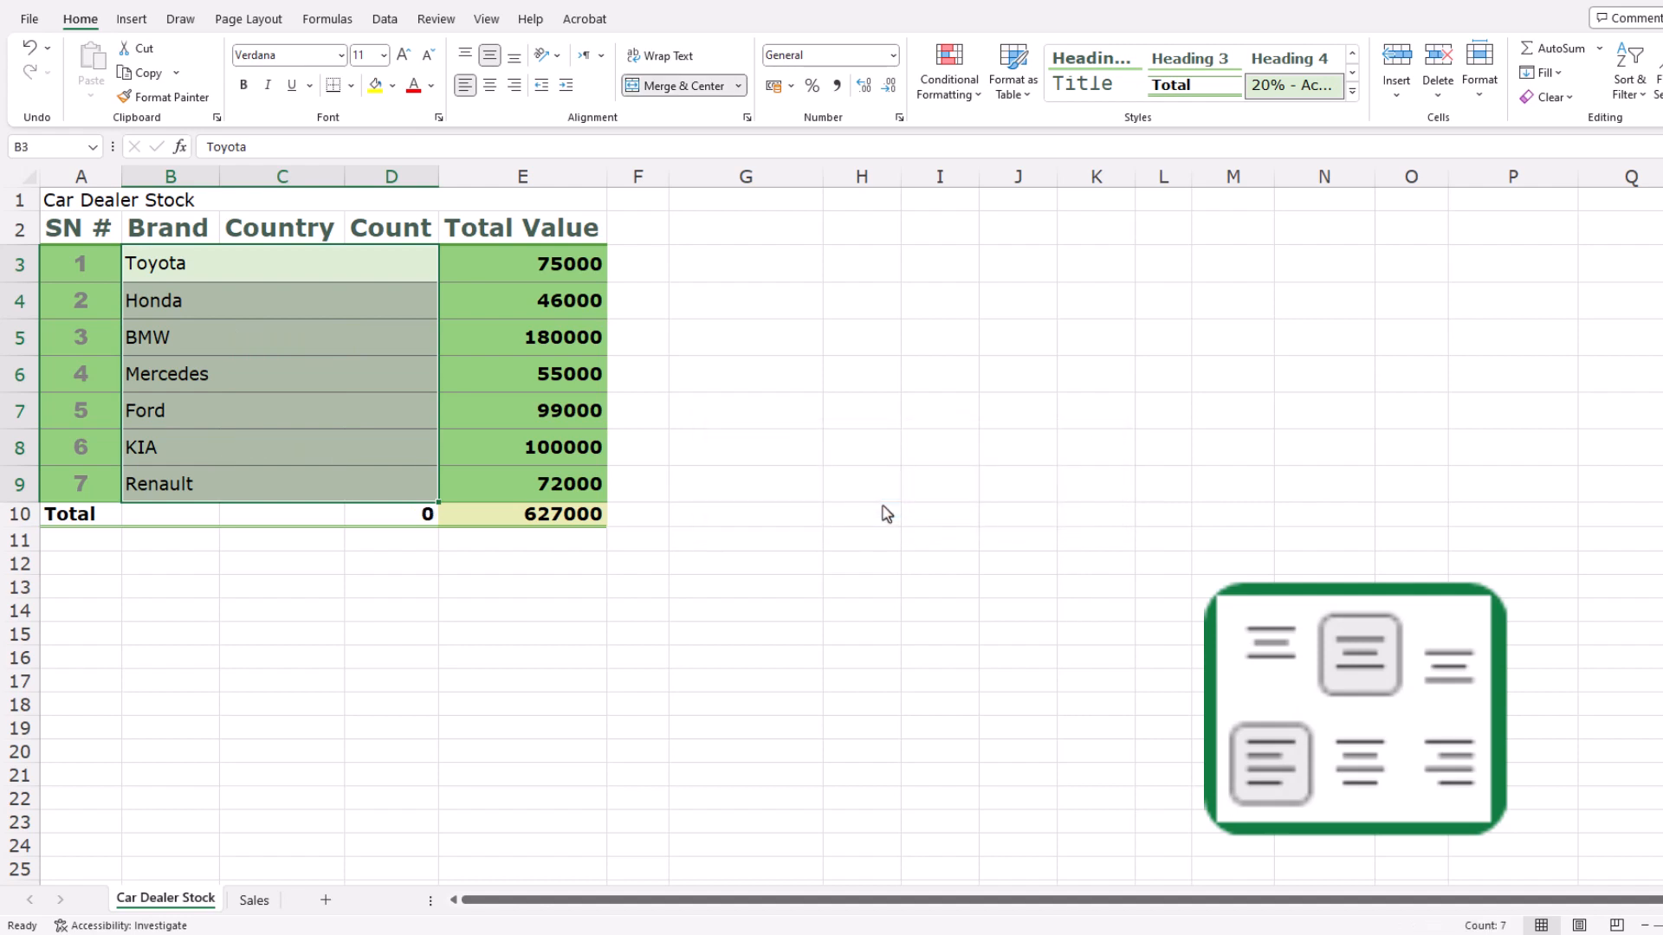
# Check the merged cells in rows 3 to 5, and undo the Merge Across on B3:D9
pyautogui.click(304, 262)
pyautogui.click(294, 305)
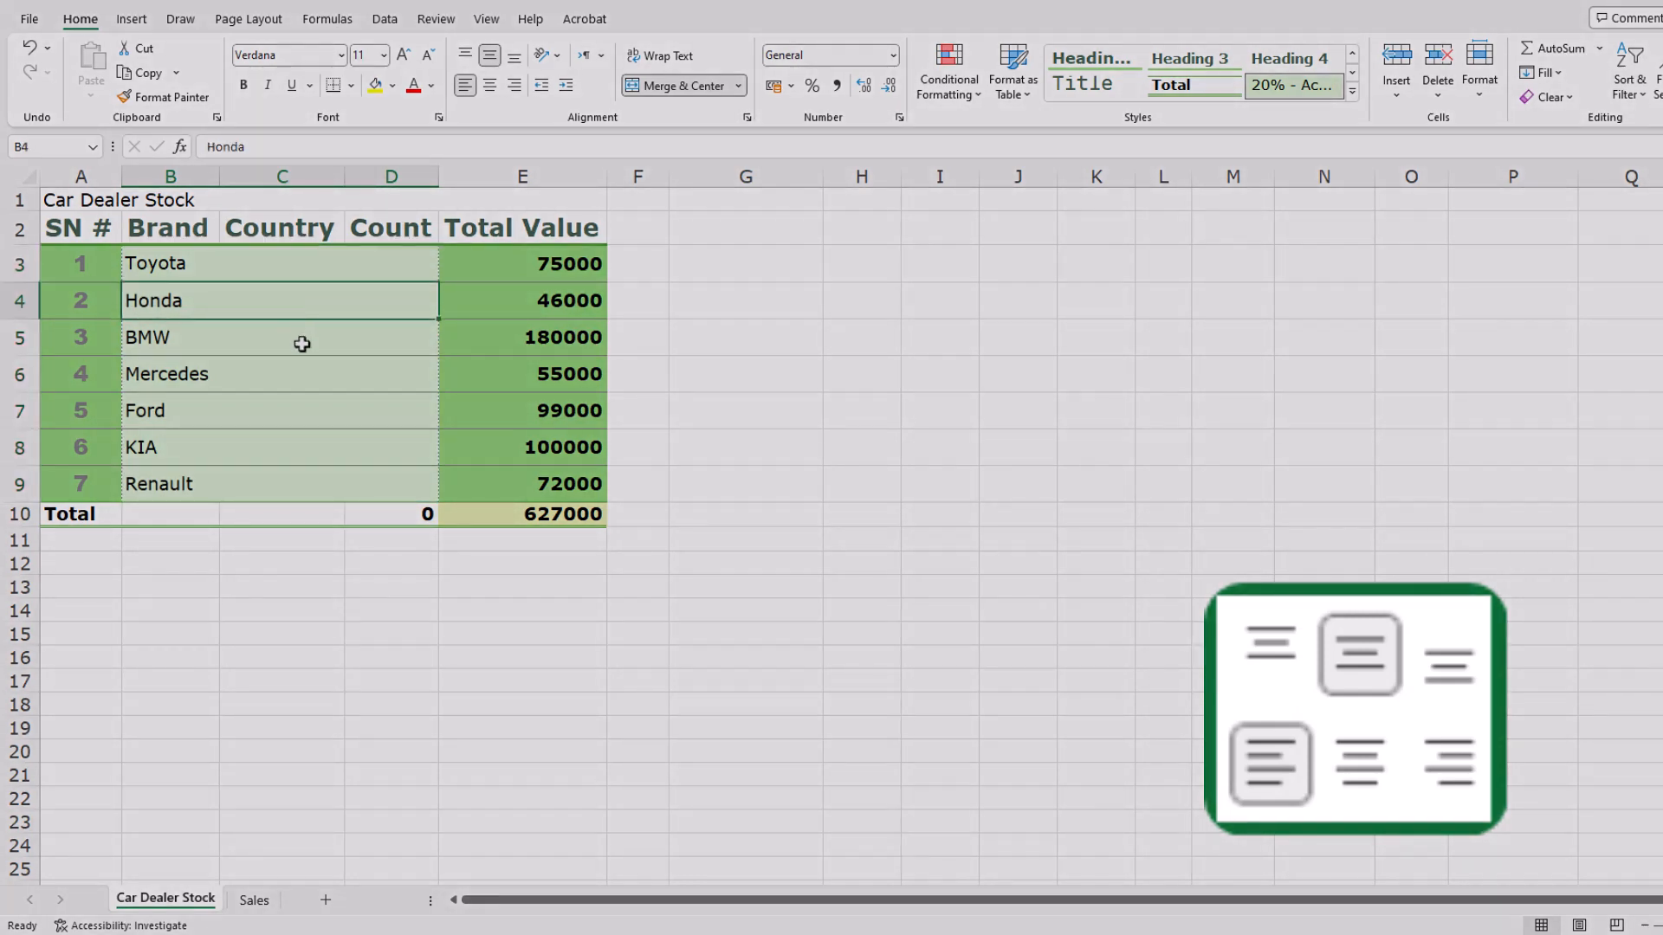
pyautogui.click(301, 344)
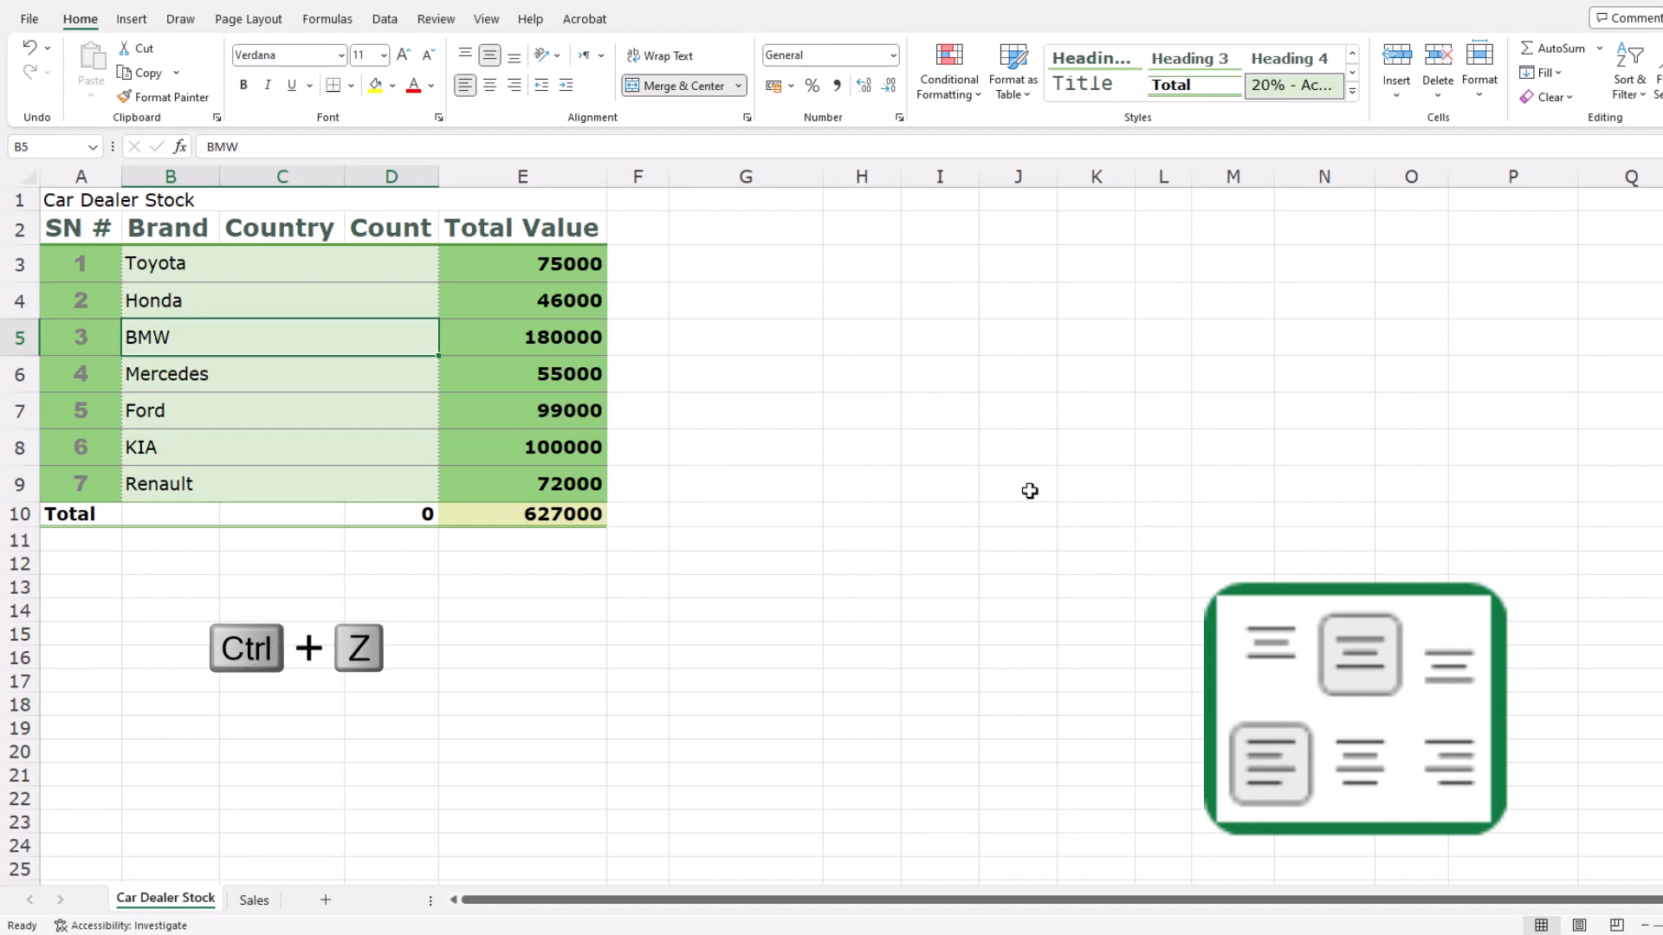
pyautogui.hotkey('ctrl', 'z')
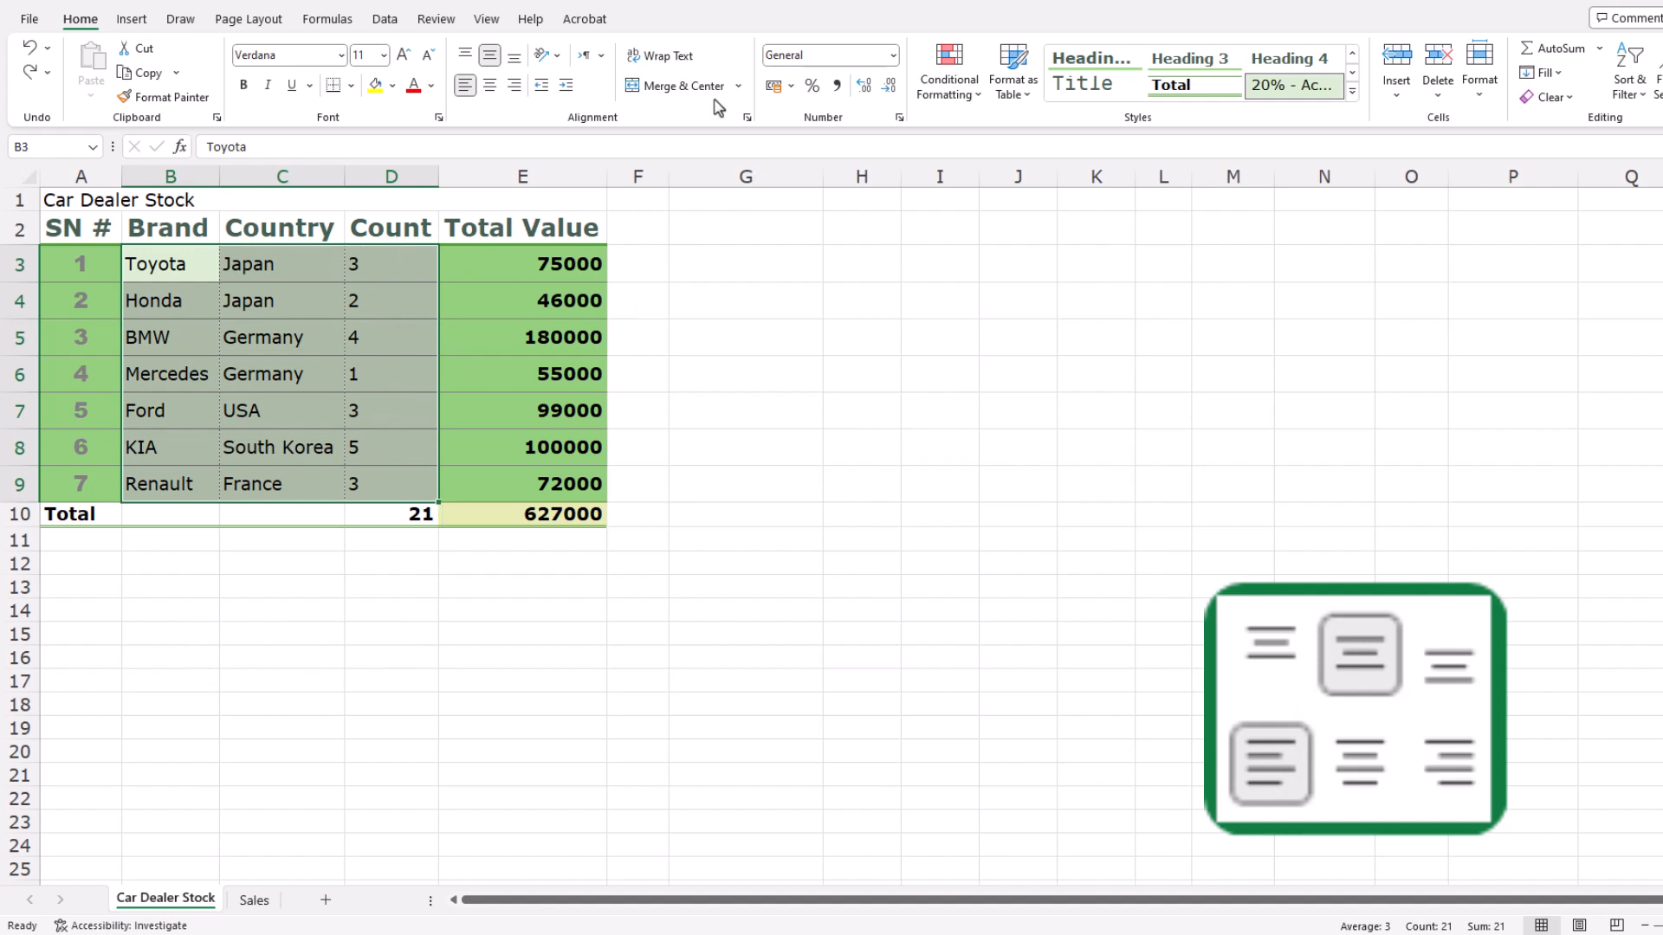
# Try Merge Cells on B3:D9, accepting the loss of the other values, and undo it
pyautogui.click(739, 86)
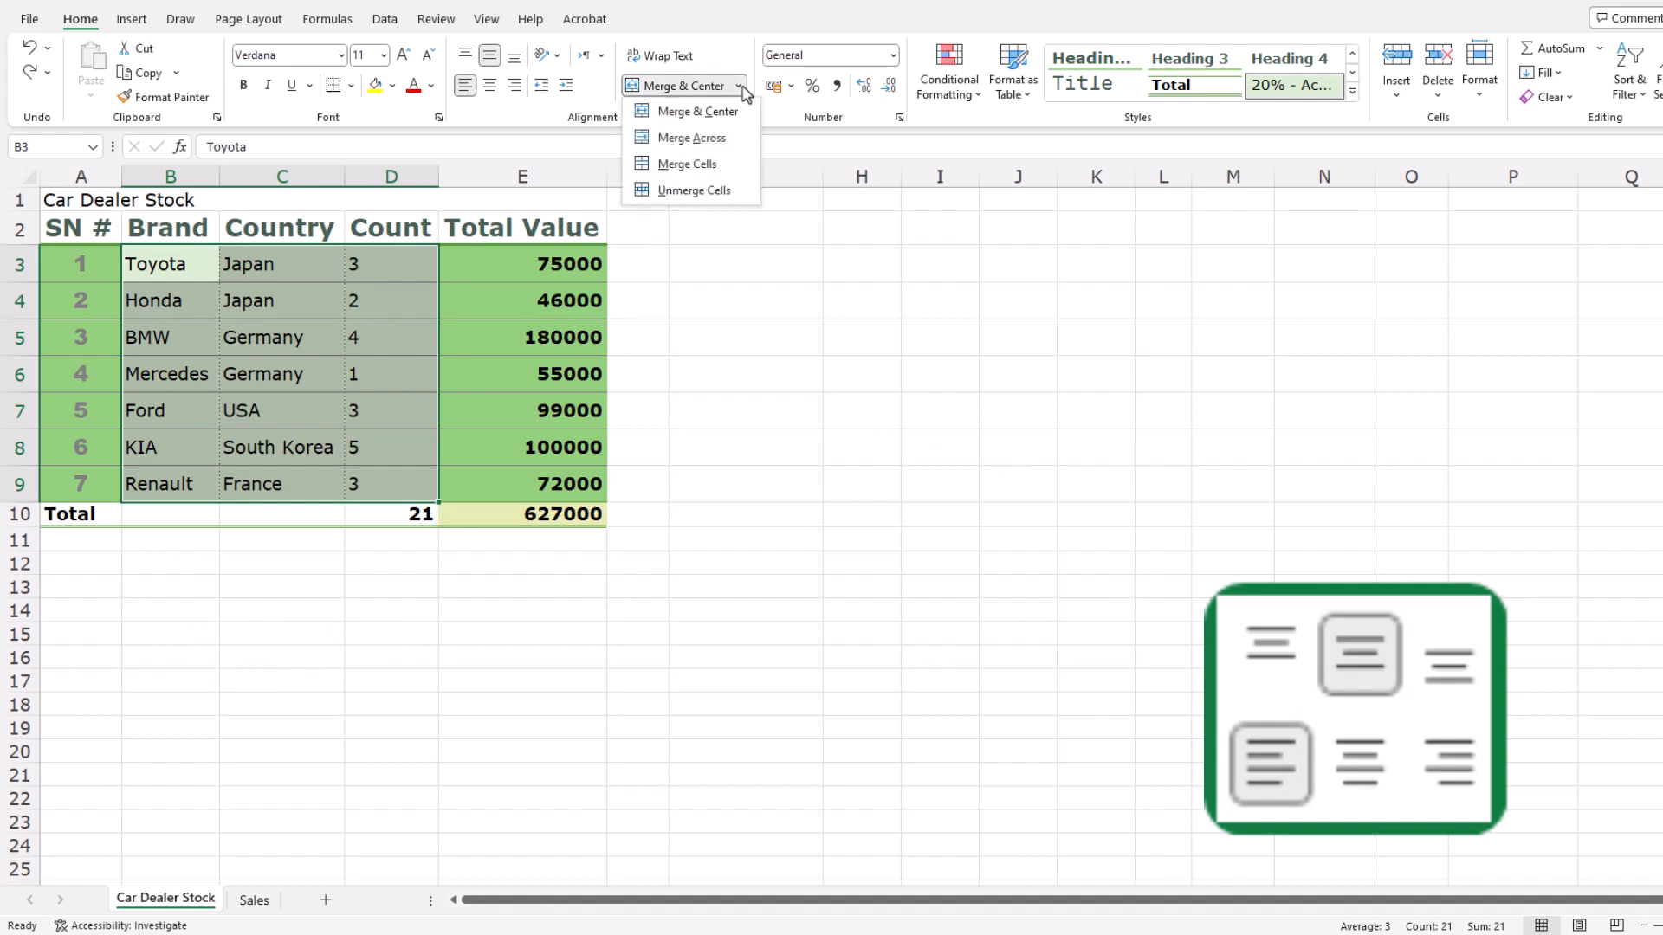
pyautogui.click(695, 166)
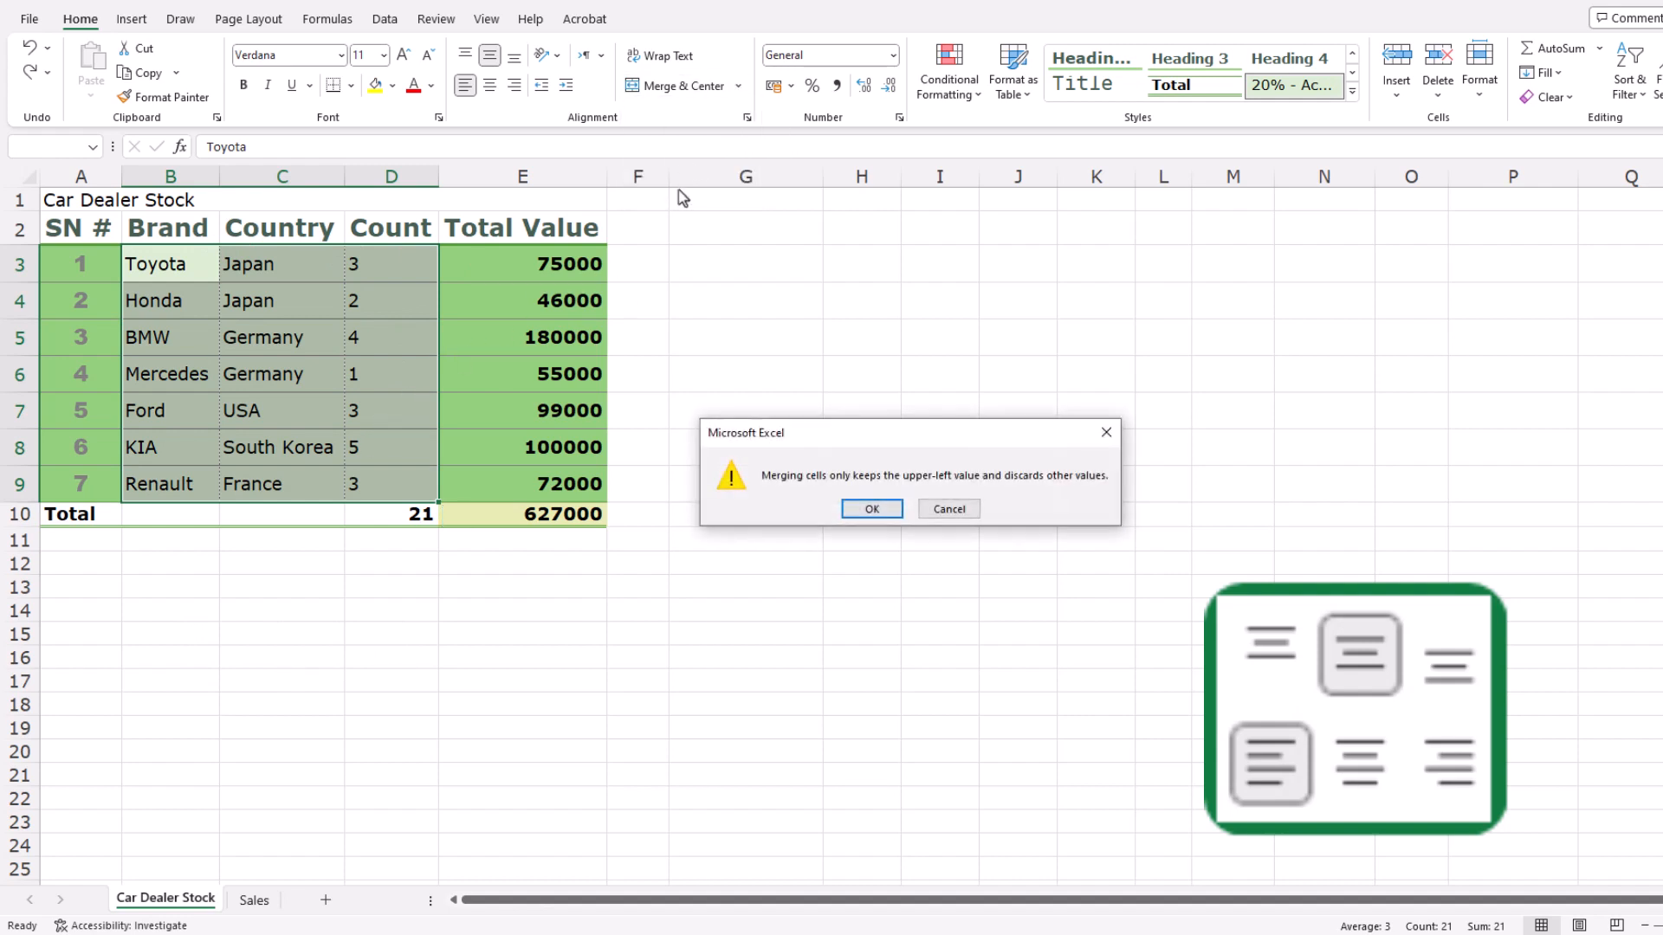
pyautogui.click(869, 509)
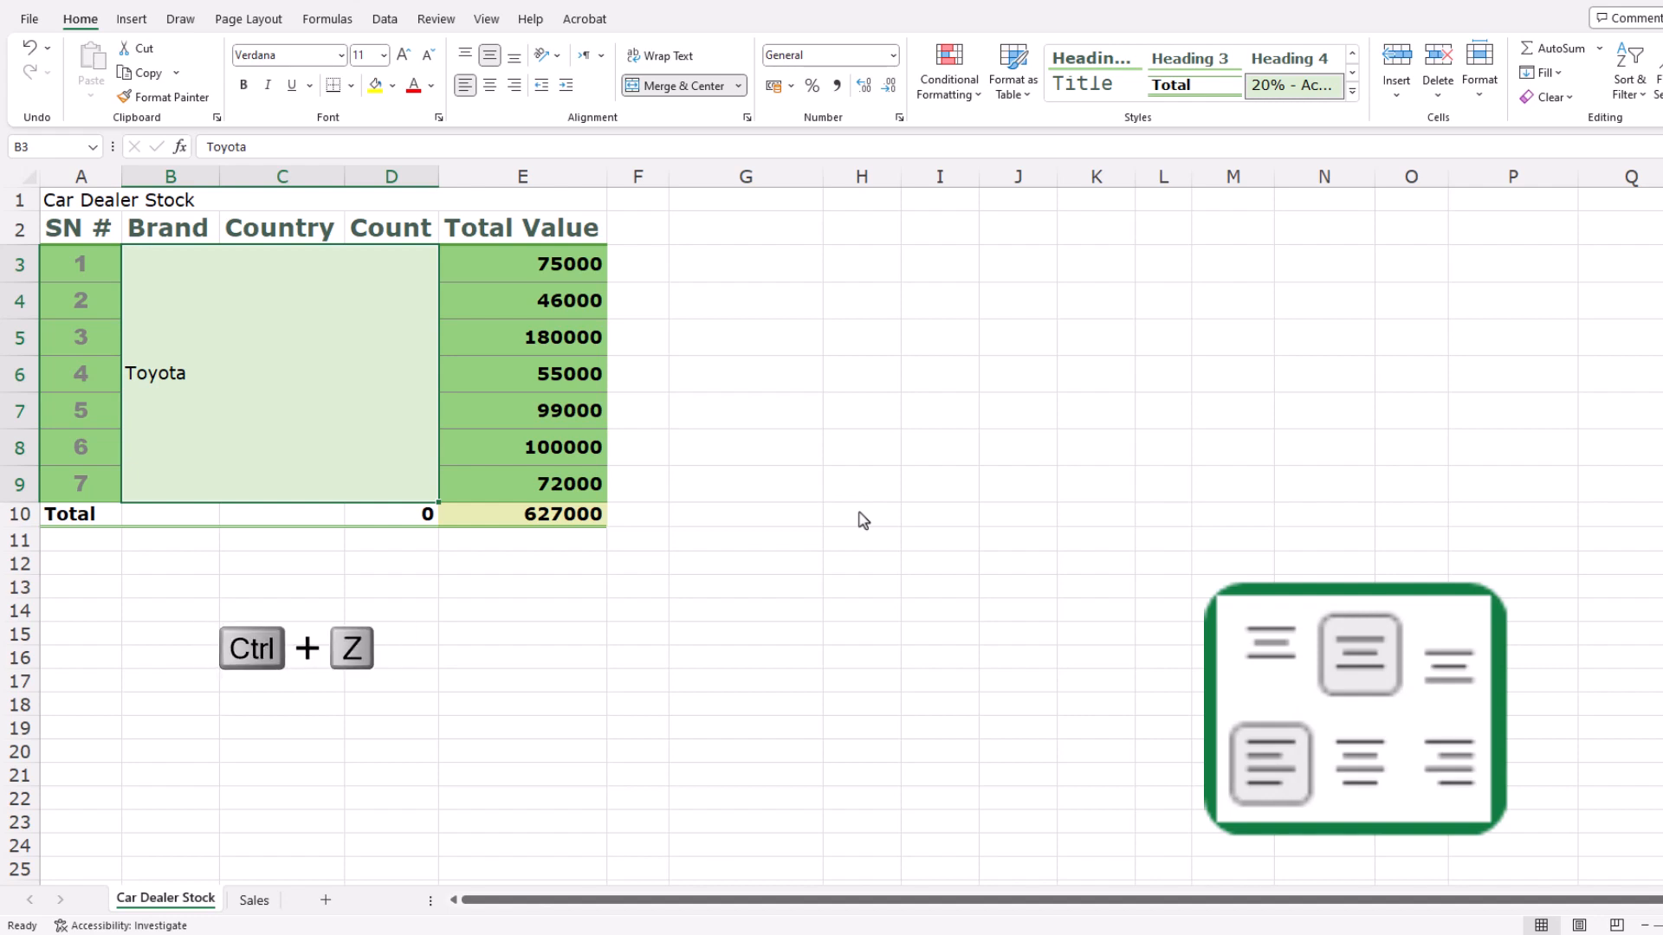
pyautogui.hotkey('ctrl', 'z')
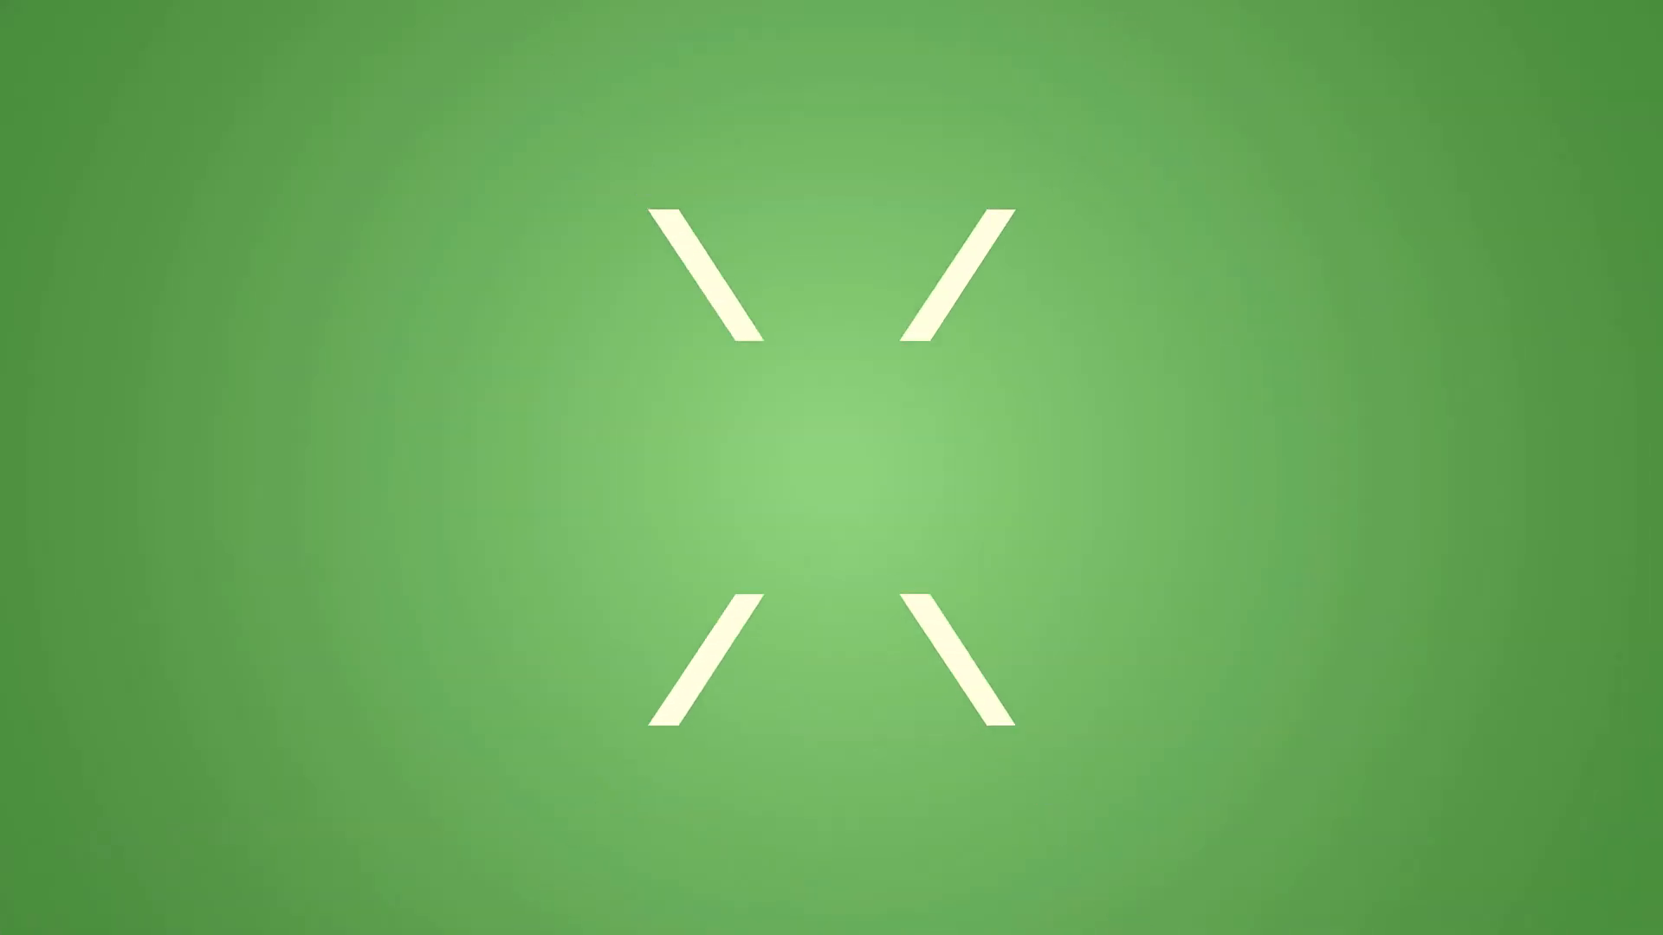